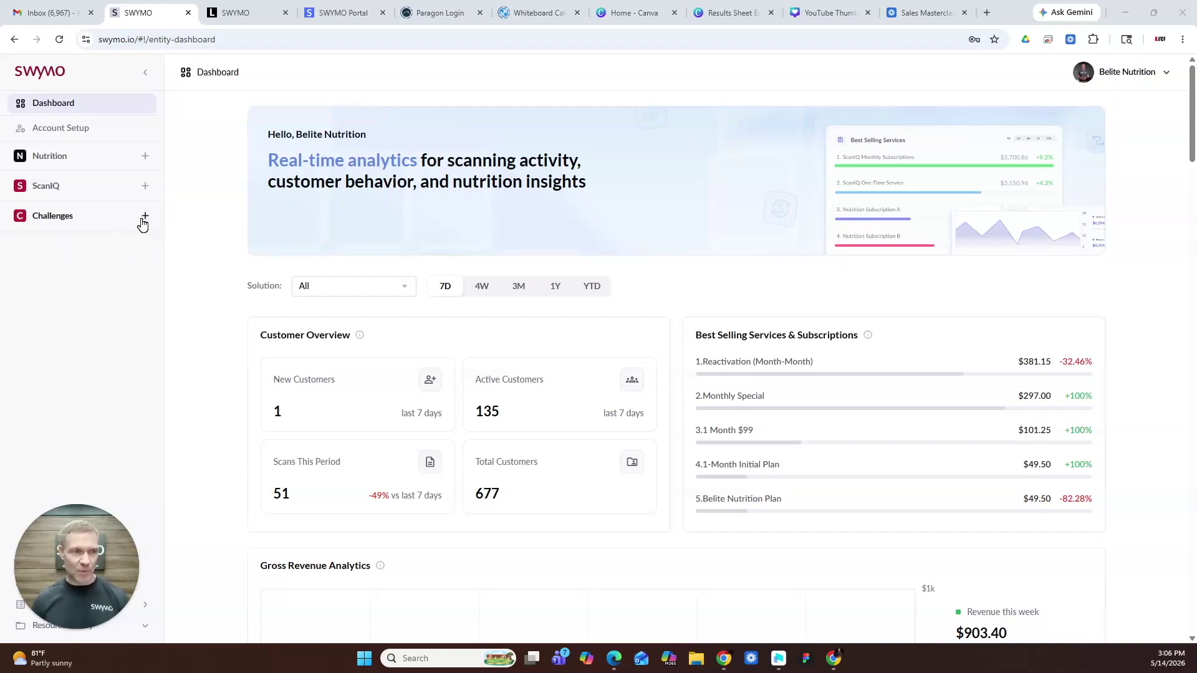
Open the challenge guide from the Challenges tutorial pop-up and read through both pages
{"action": "left_click", "coordinate": [143, 221]}
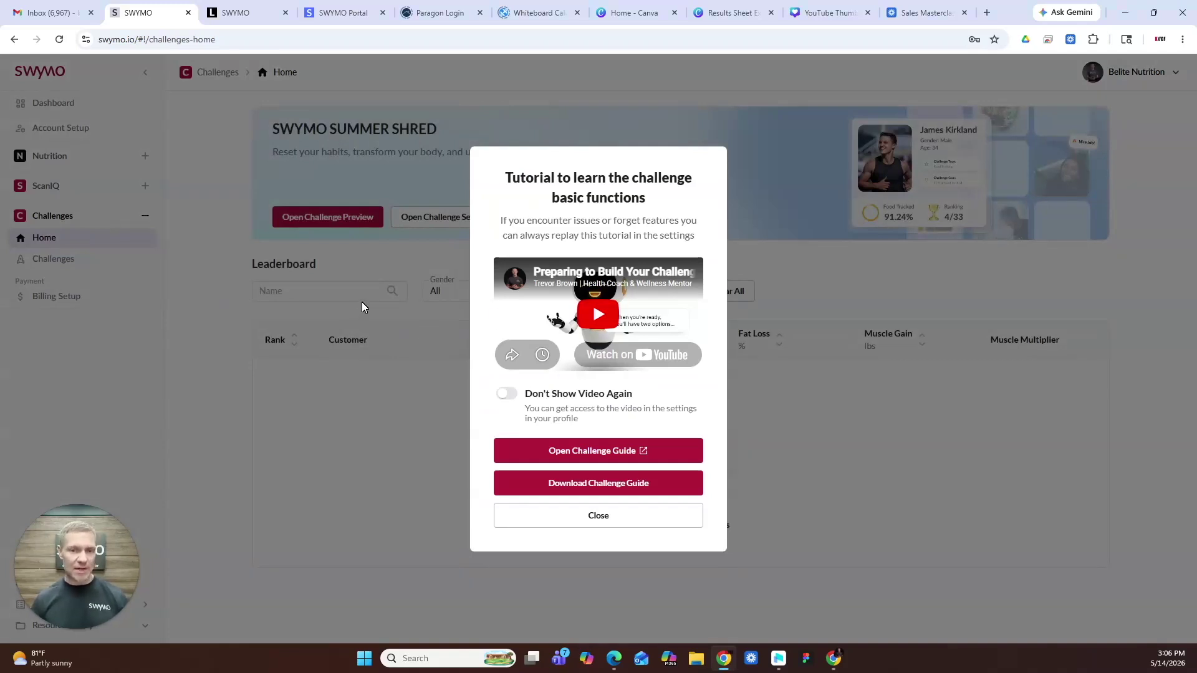
{"action": "left_click", "coordinate": [617, 489]}
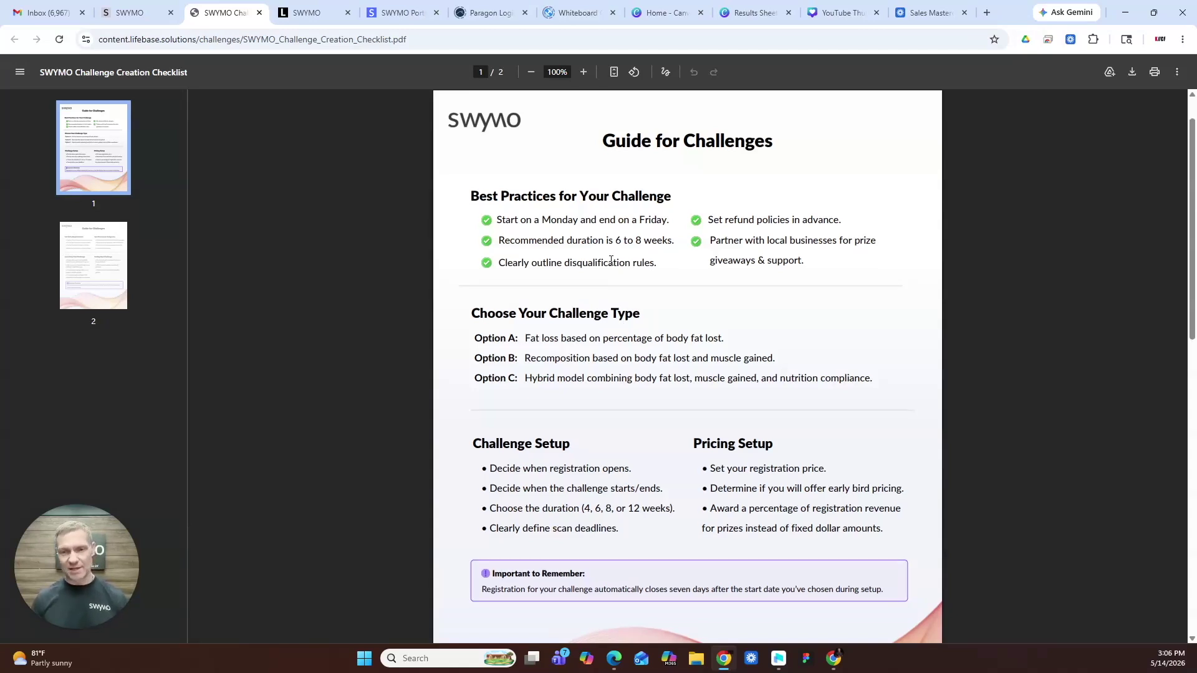
{"action": "scroll", "coordinate": [667, 288], "scroll_direction": "down", "scroll_amount": 3}
{"action": "scroll", "coordinate": [658, 286], "scroll_direction": "down", "scroll_amount": 5}
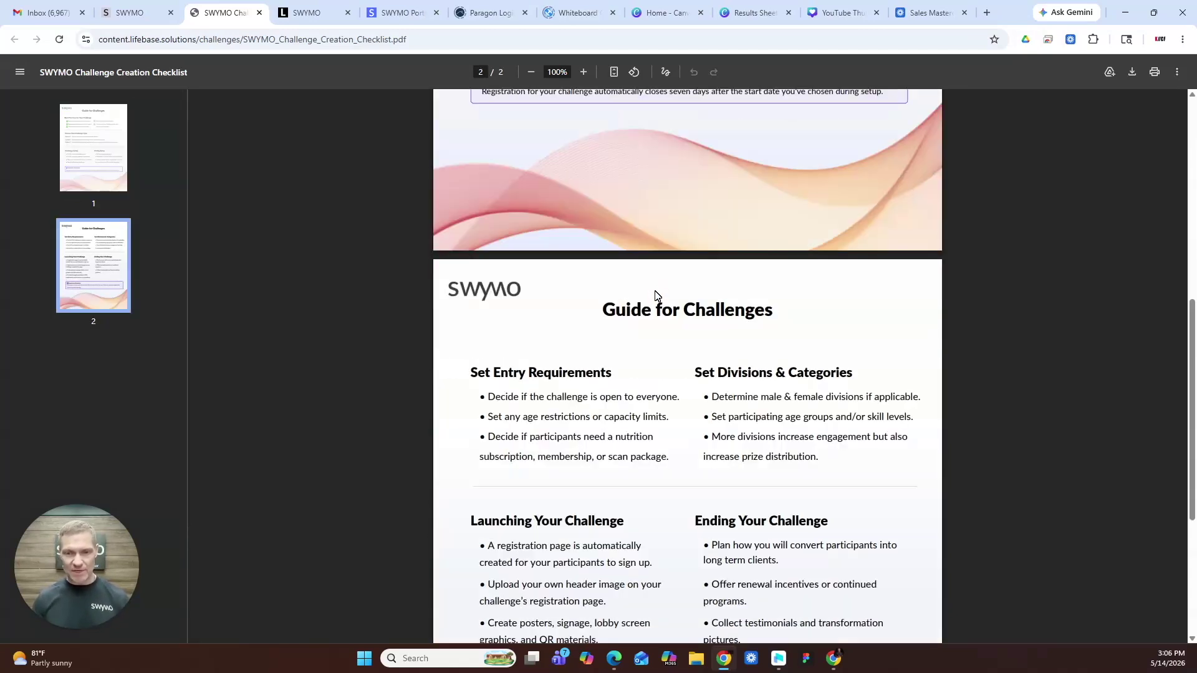
{"action": "scroll", "coordinate": [653, 293], "scroll_direction": "down", "scroll_amount": 2}
{"action": "scroll", "coordinate": [642, 288], "scroll_direction": "up", "scroll_amount": 12}
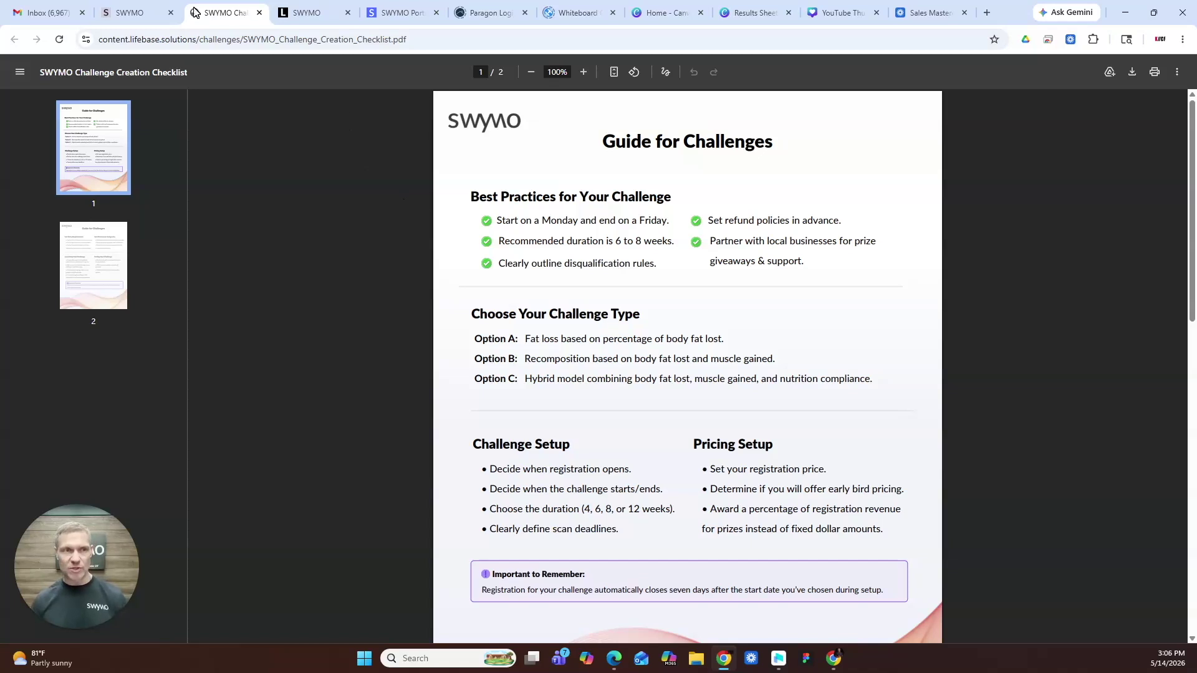
Return to the SWYMO page, close the challenge tutorial pop-up, and look through the list of existing challenges
{"action": "left_click", "coordinate": [136, 13]}
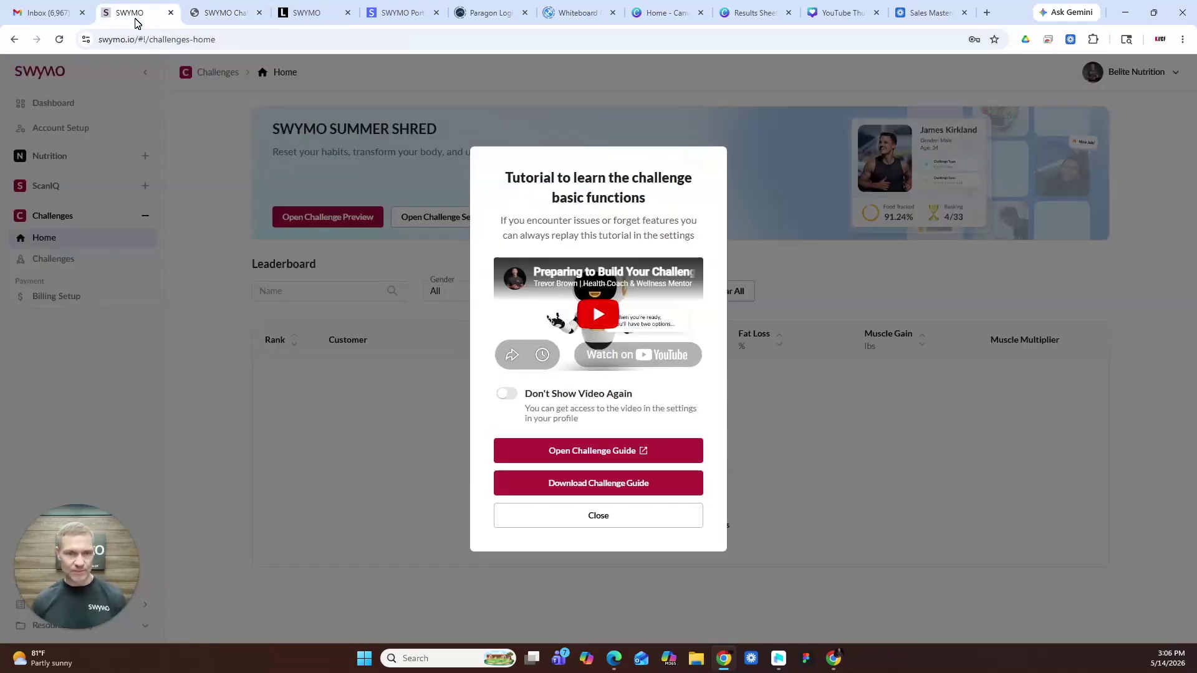
{"action": "left_click", "coordinate": [601, 517]}
{"action": "left_click", "coordinate": [428, 292]}
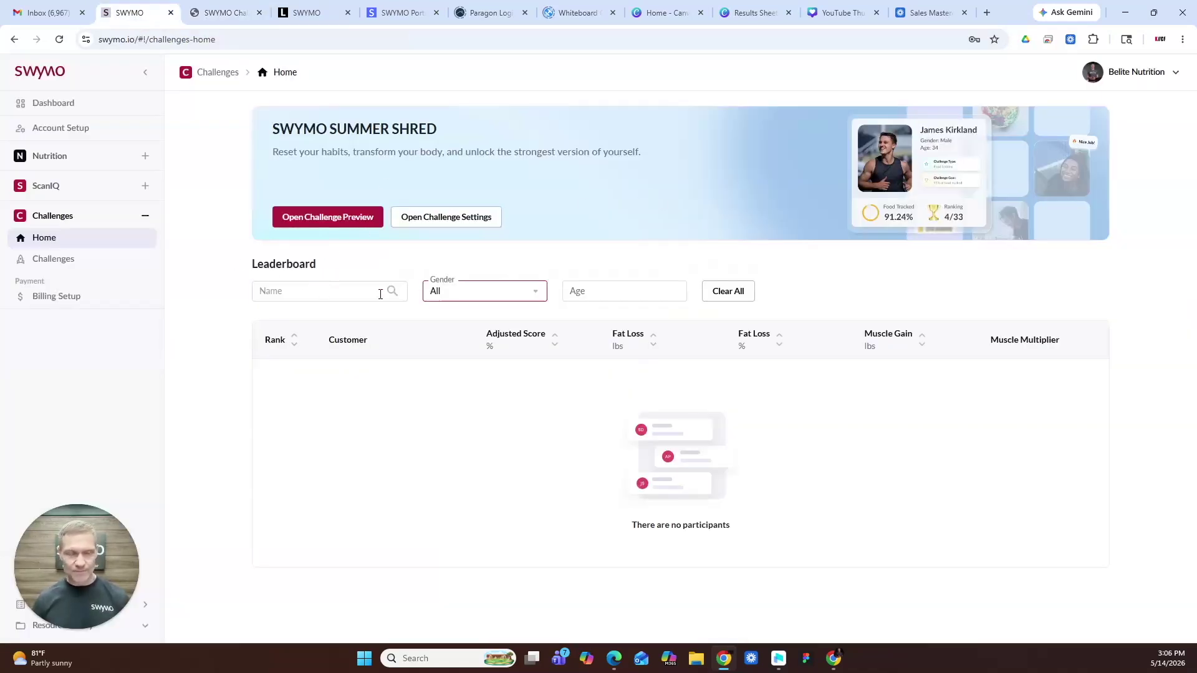
{"action": "left_click", "coordinate": [87, 258]}
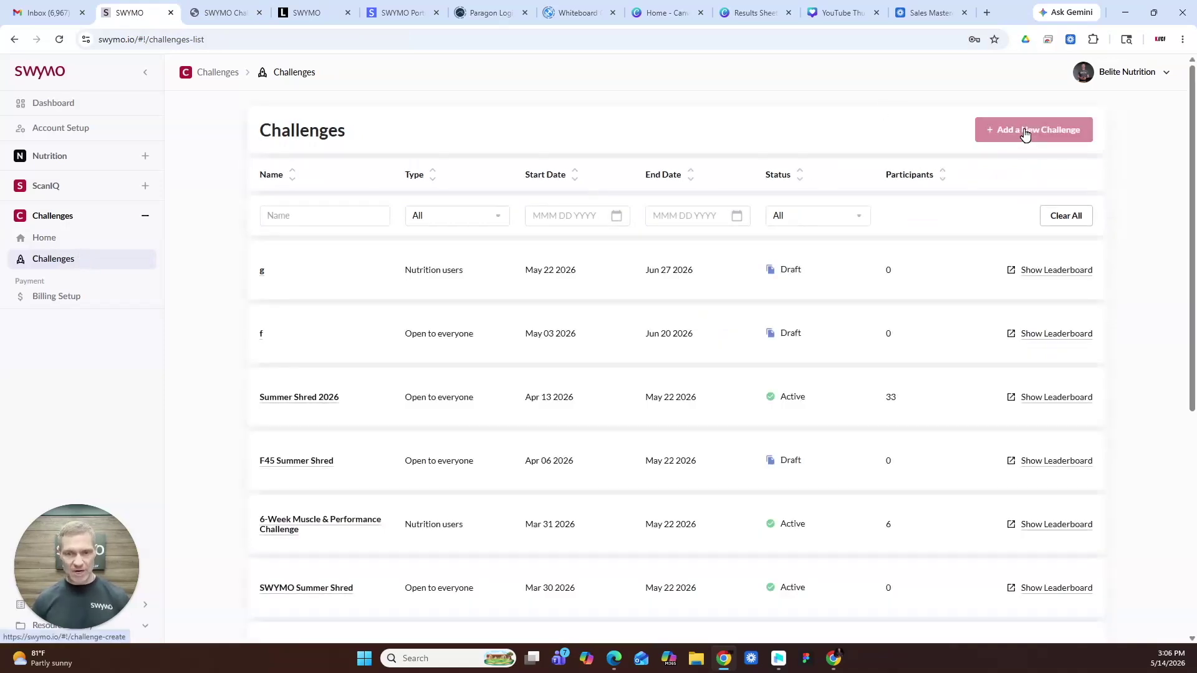
{"action": "scroll", "coordinate": [570, 375], "scroll_direction": "down", "scroll_amount": 6}
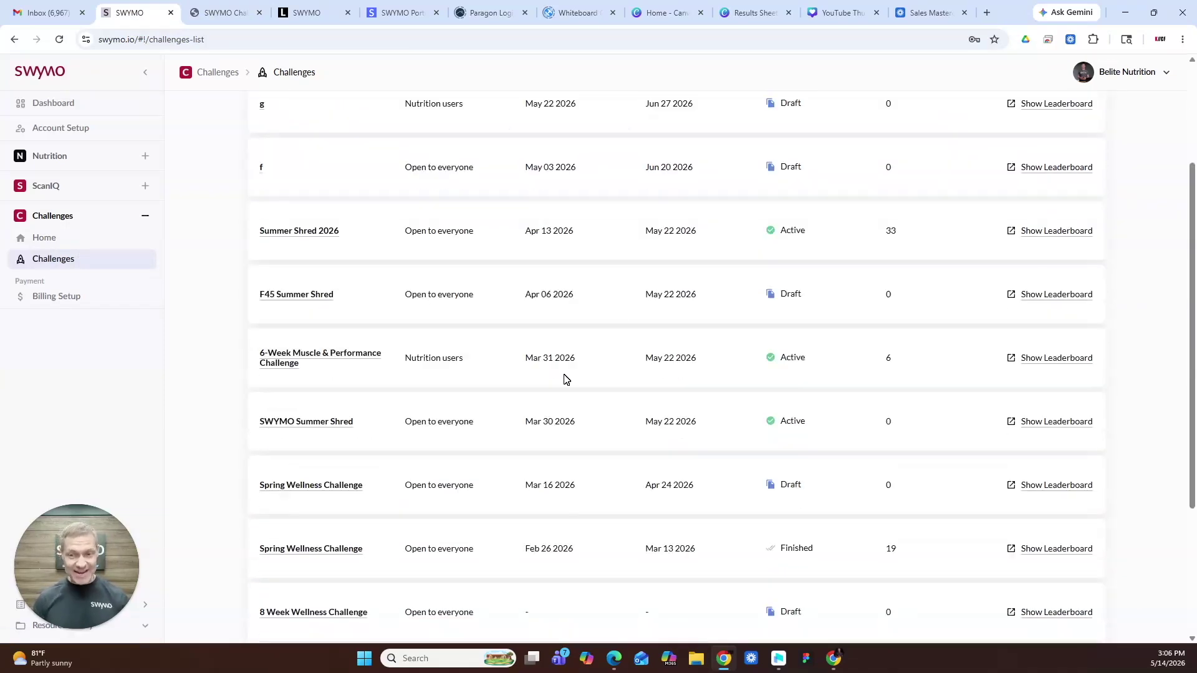
{"action": "scroll", "coordinate": [558, 377], "scroll_direction": "up", "scroll_amount": 6}
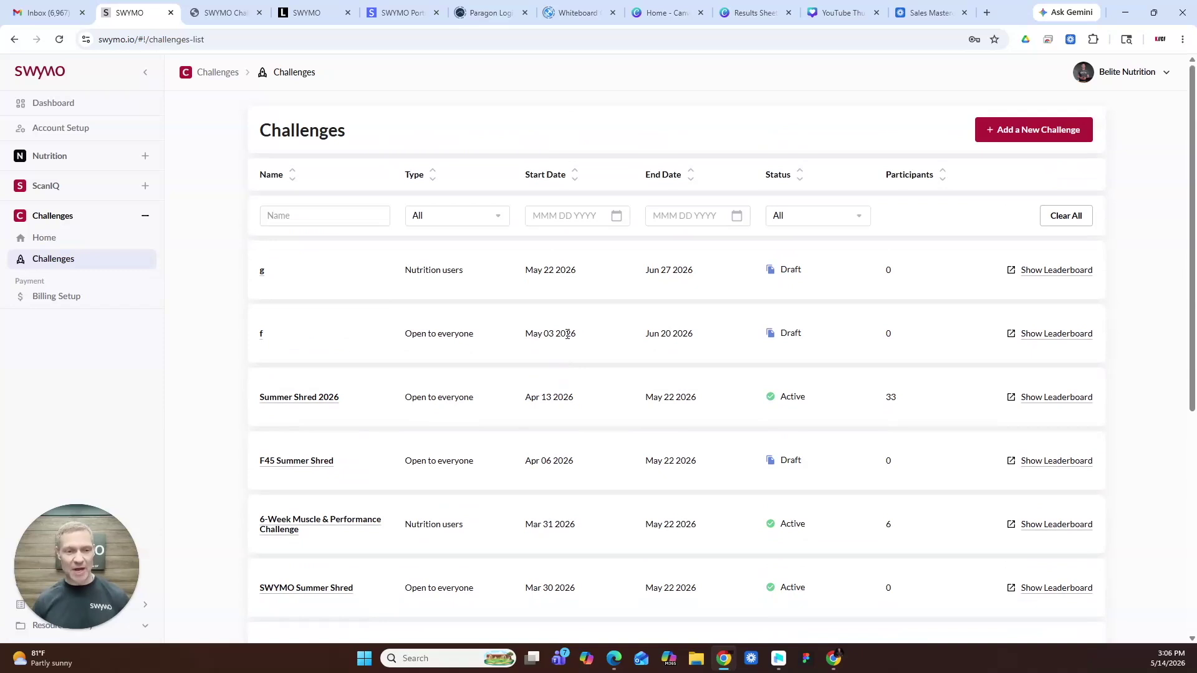
Start a new challenge with the Step-by-Step Guide creation mode
{"action": "left_click", "coordinate": [1023, 129]}
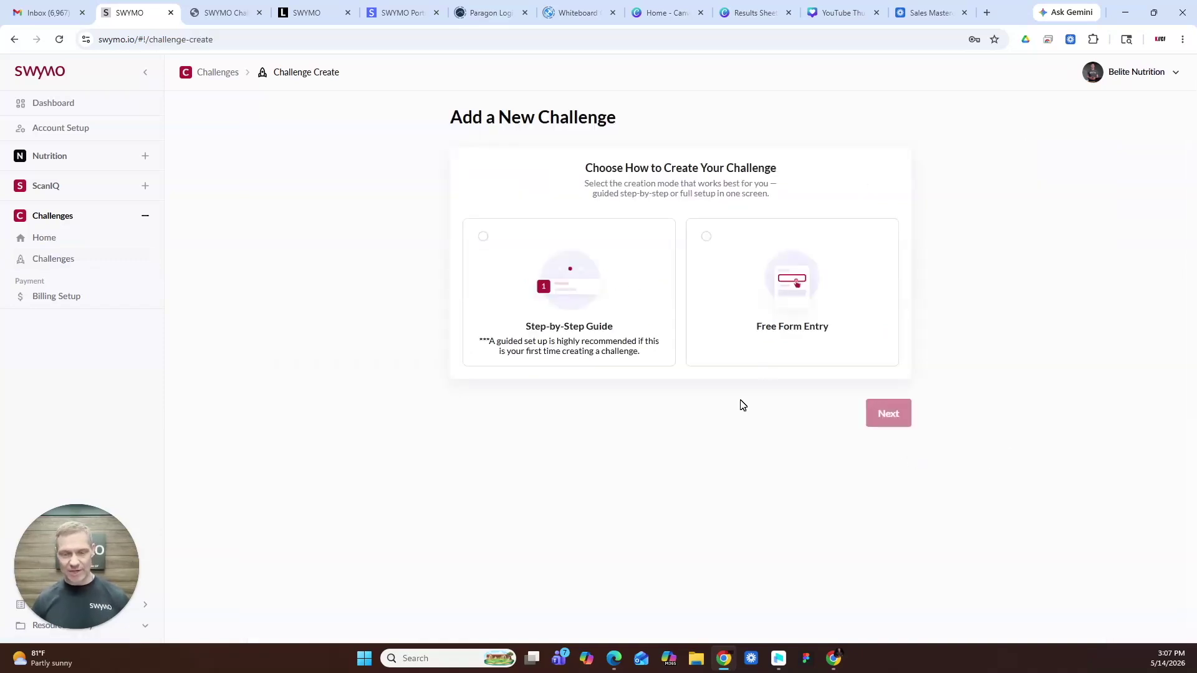
{"action": "left_click", "coordinate": [536, 260]}
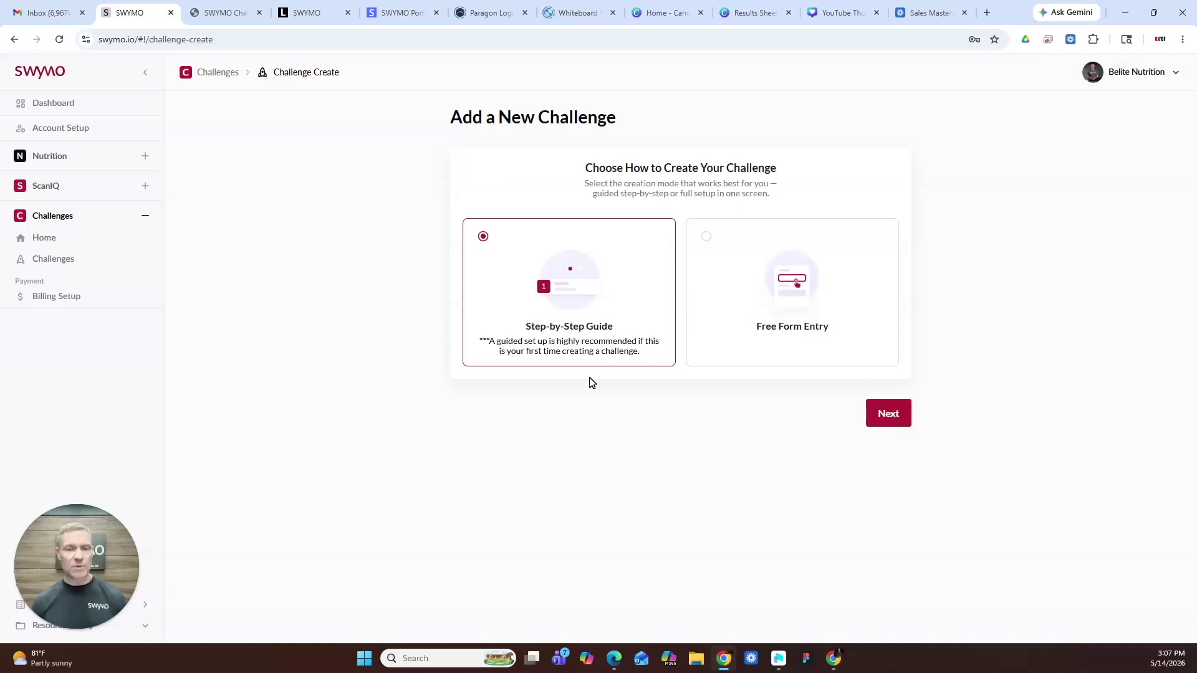
{"action": "left_click", "coordinate": [886, 415]}
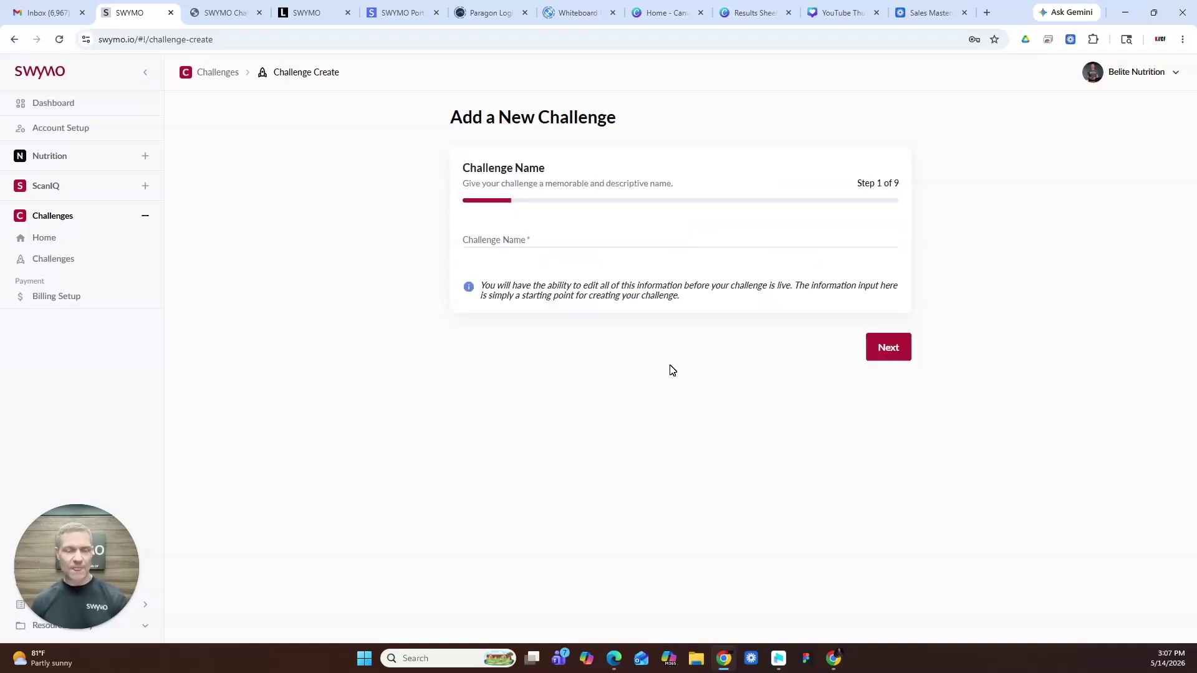
Switch to ChatGPT and ask for fun, motivating options for a six-week summer transformation challenge for a nutrition coaching business without a gym
{"action": "left_click", "coordinate": [512, 238]}
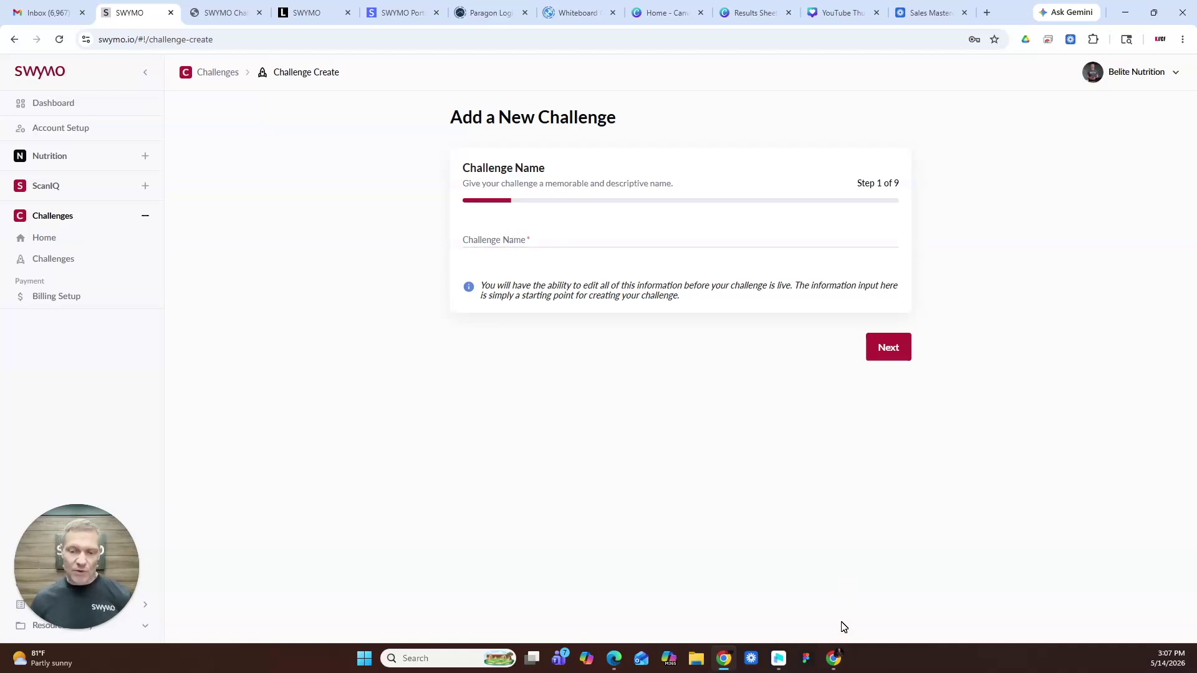
{"action": "left_click", "coordinate": [834, 658]}
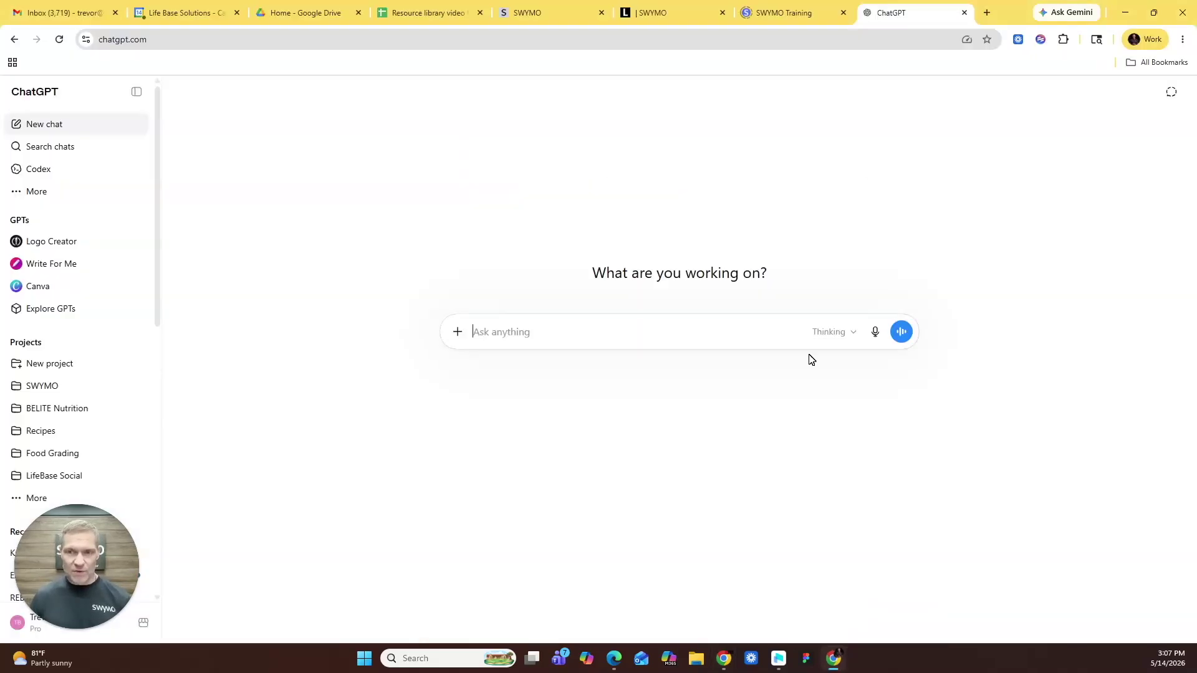
{"action": "left_click", "coordinate": [874, 331]}
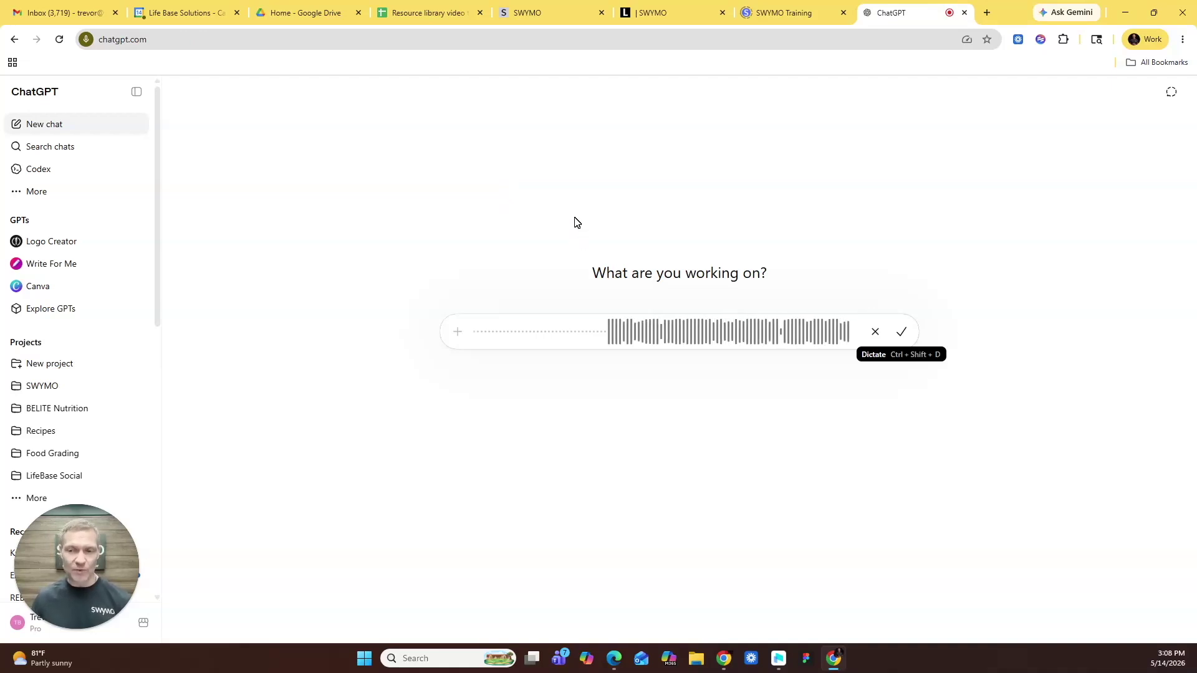
{"action": "left_click", "coordinate": [902, 332]}
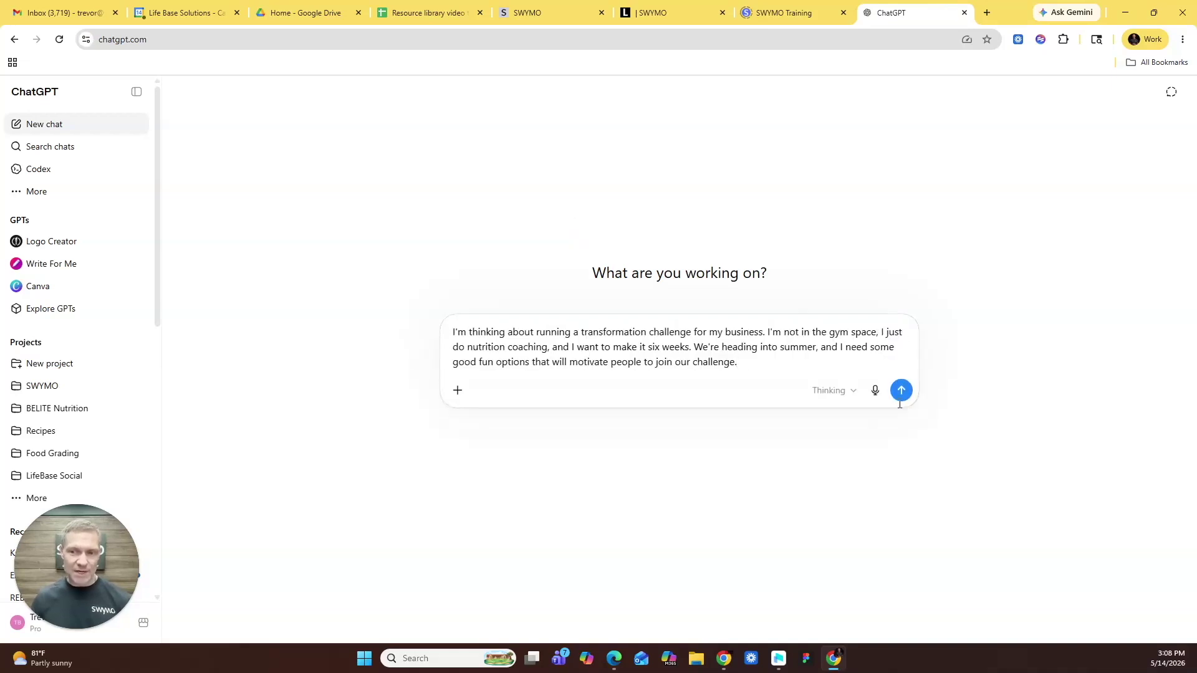
{"action": "left_click", "coordinate": [900, 391]}
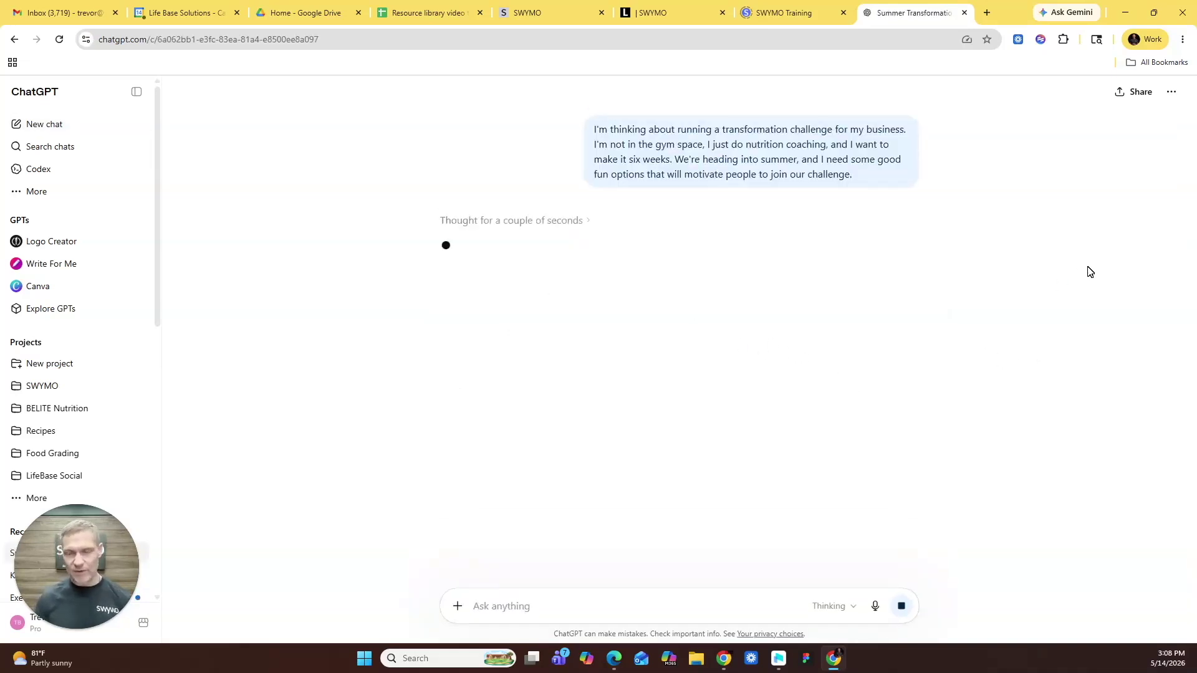
{"action": "scroll", "coordinate": [549, 188], "scroll_direction": "down", "scroll_amount": 2}
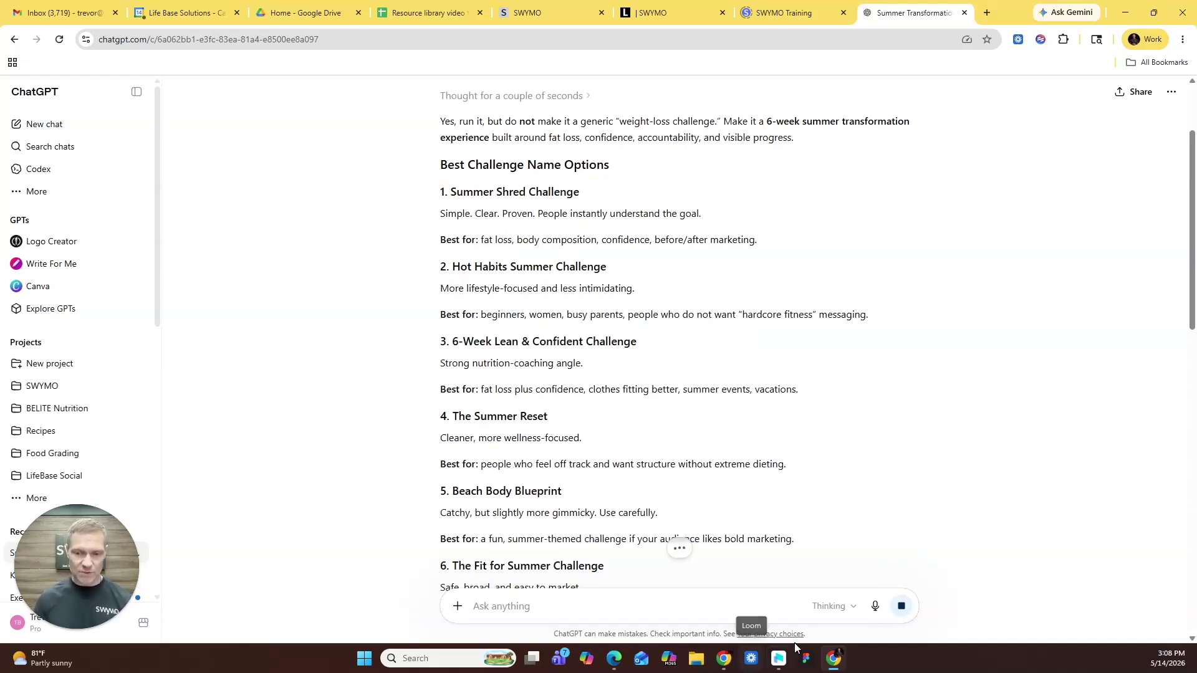
Switch back to SWYMO, name the challenge "Summer Shred Test" and continue to the contest type
{"action": "left_click", "coordinate": [724, 659]}
{"action": "left_click", "coordinate": [534, 236]}
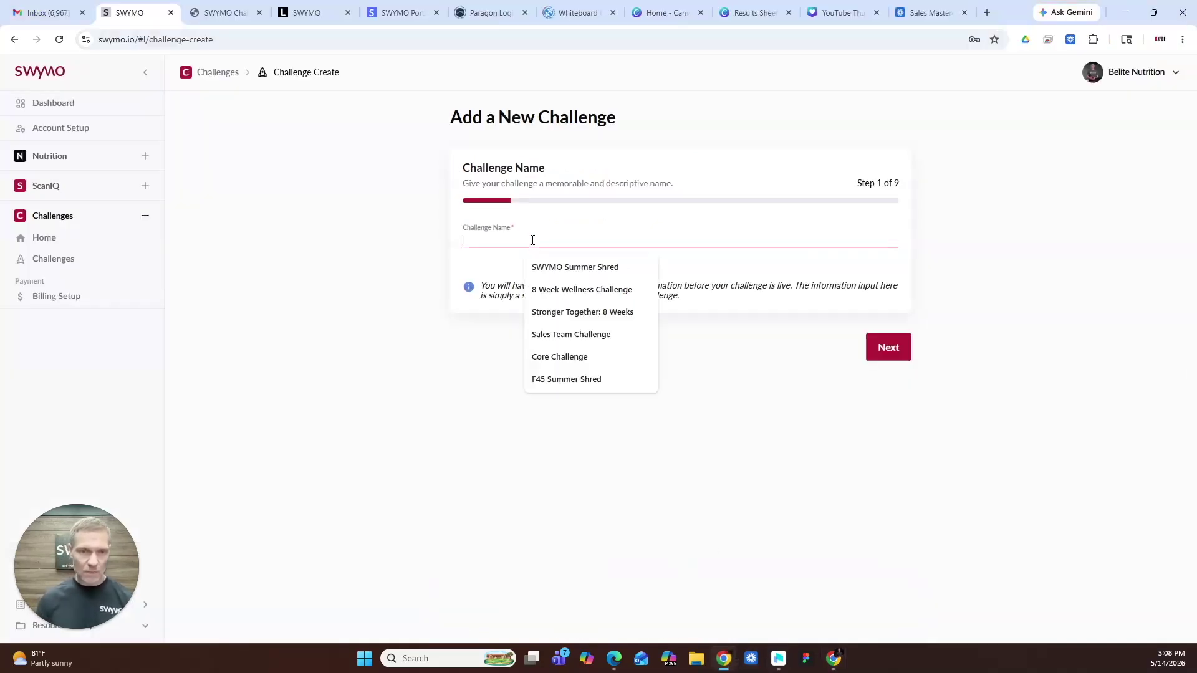
{"action": "type", "text": "Summer"}
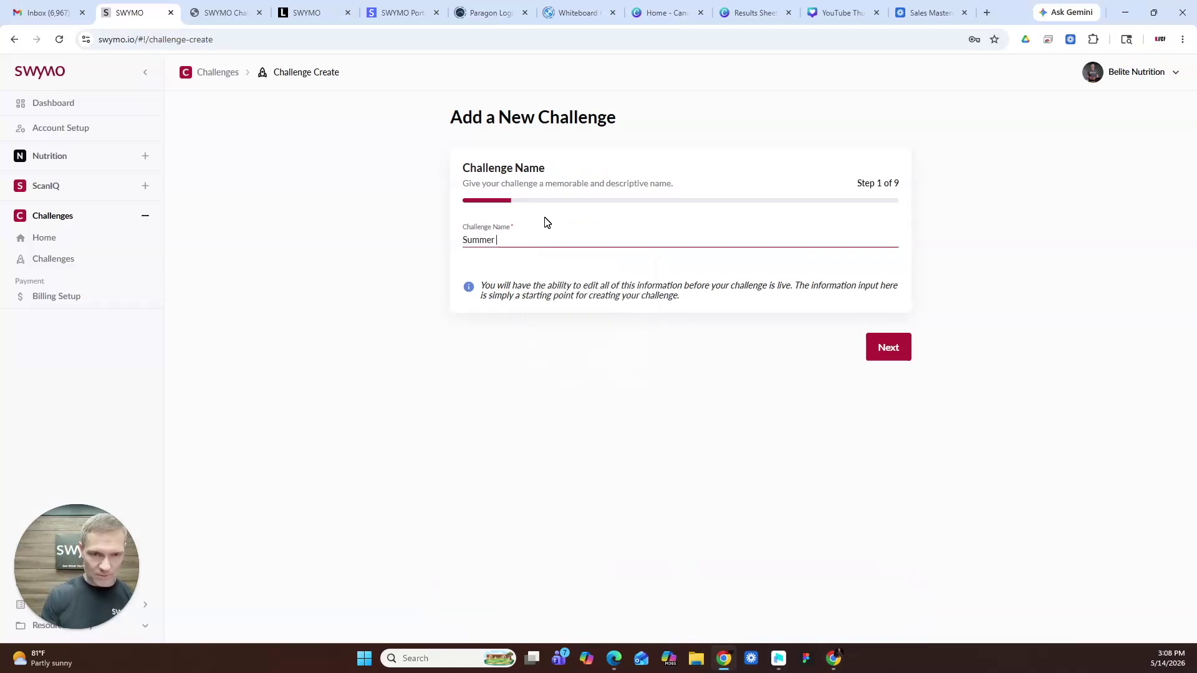
{"action": "type", "text": " Shred Test"}
{"action": "left_click", "coordinate": [888, 347]}
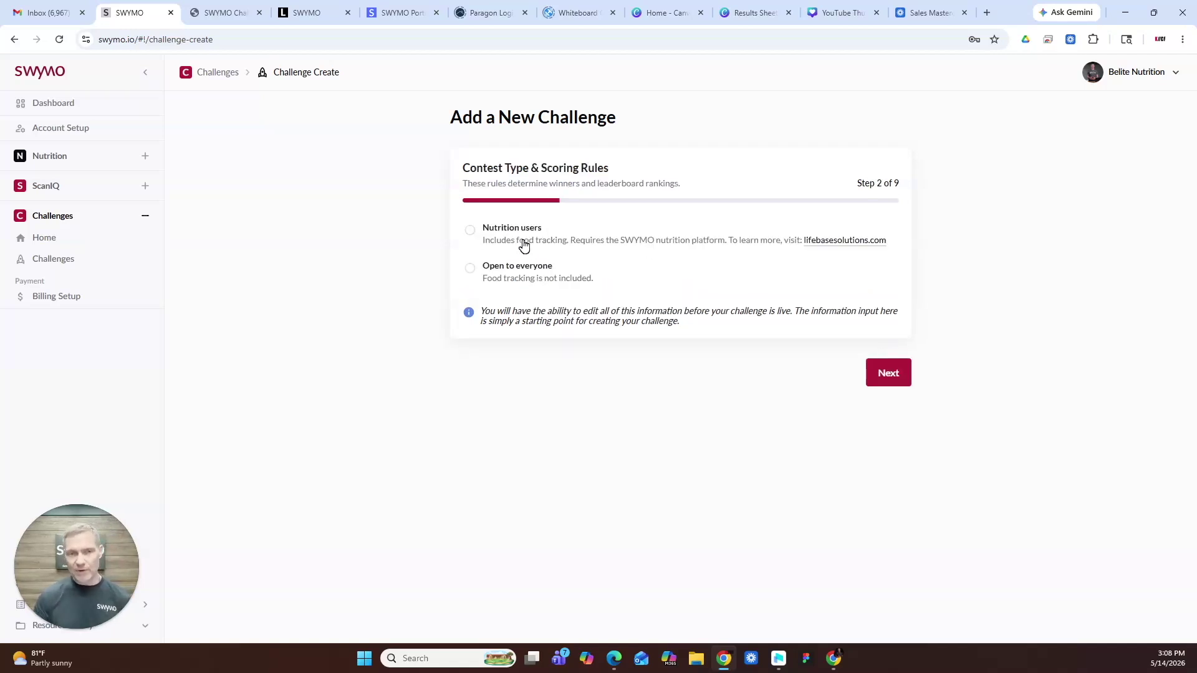
Make the contest open to everyone with Fat Loss, Muscle Gain (Recomposition) scoring rules, and continue to pricing
{"action": "left_click", "coordinate": [533, 268]}
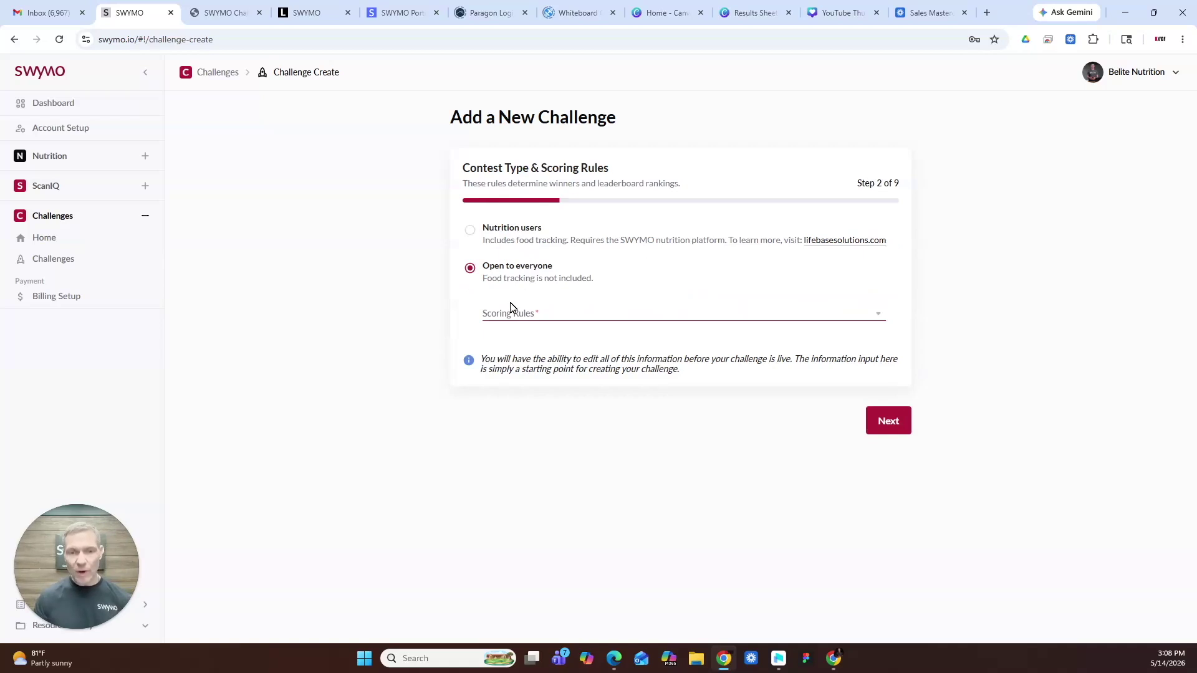
{"action": "left_click", "coordinate": [498, 316]}
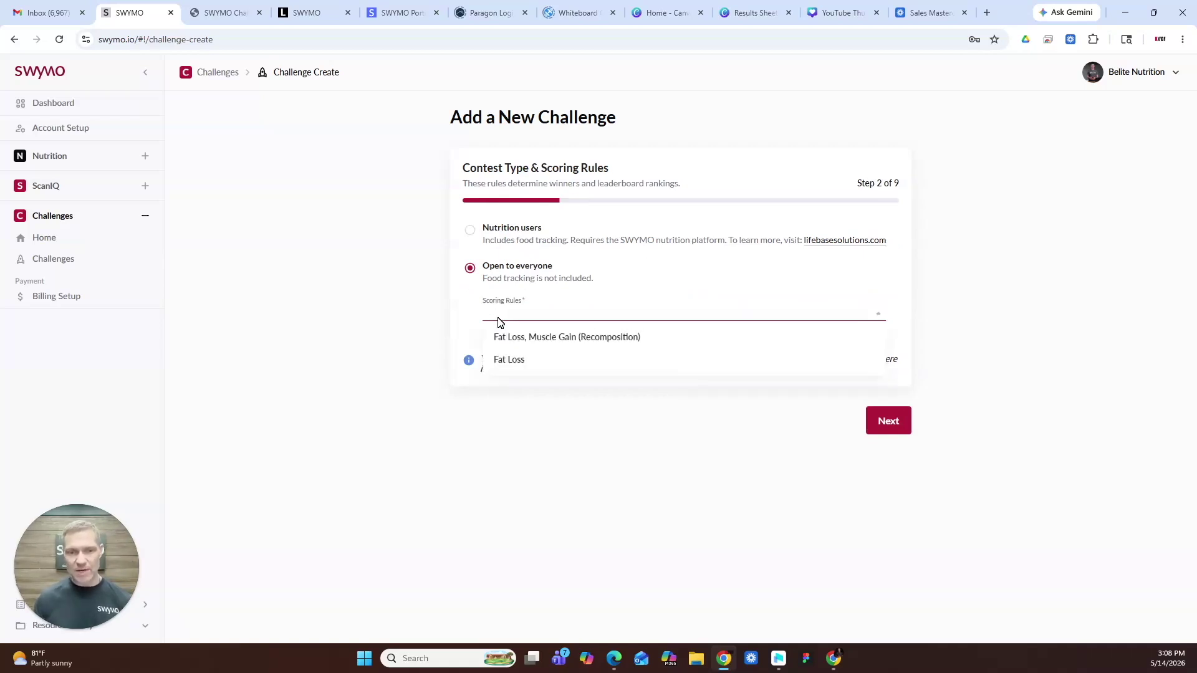
{"action": "left_click", "coordinate": [537, 341]}
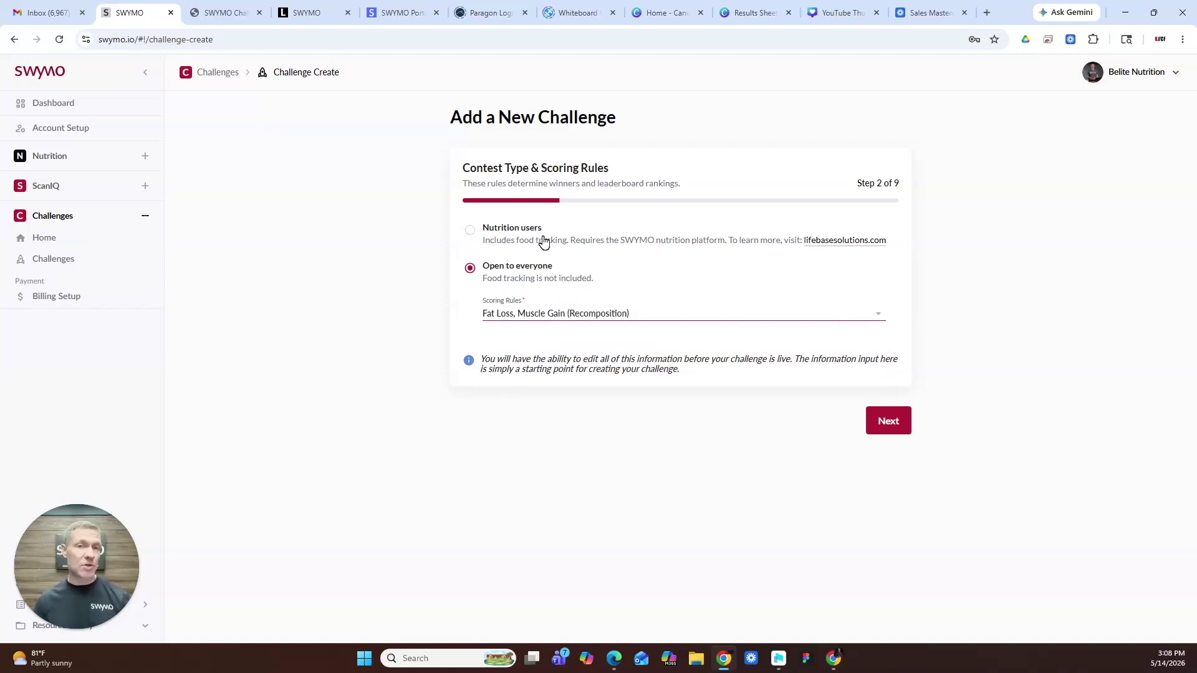
{"action": "left_click", "coordinate": [894, 420]}
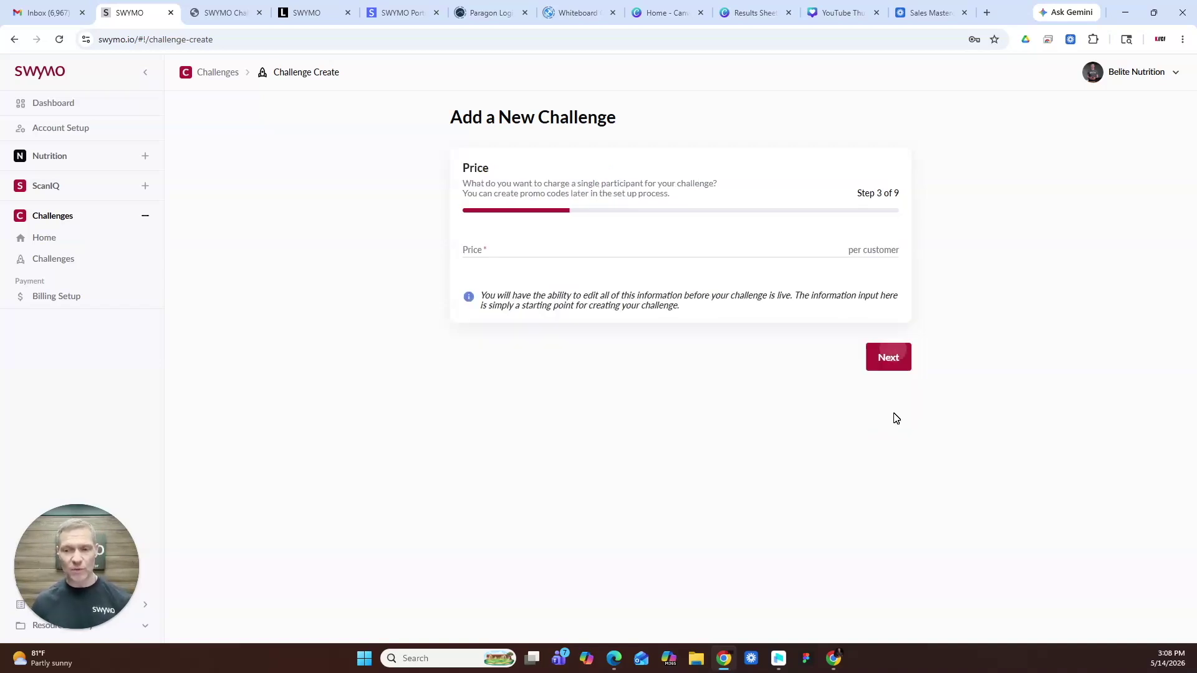
Set the challenge price to $99.00 per customer and continue to the description
{"action": "left_click", "coordinate": [480, 245]}
{"action": "type", "text": "199"}
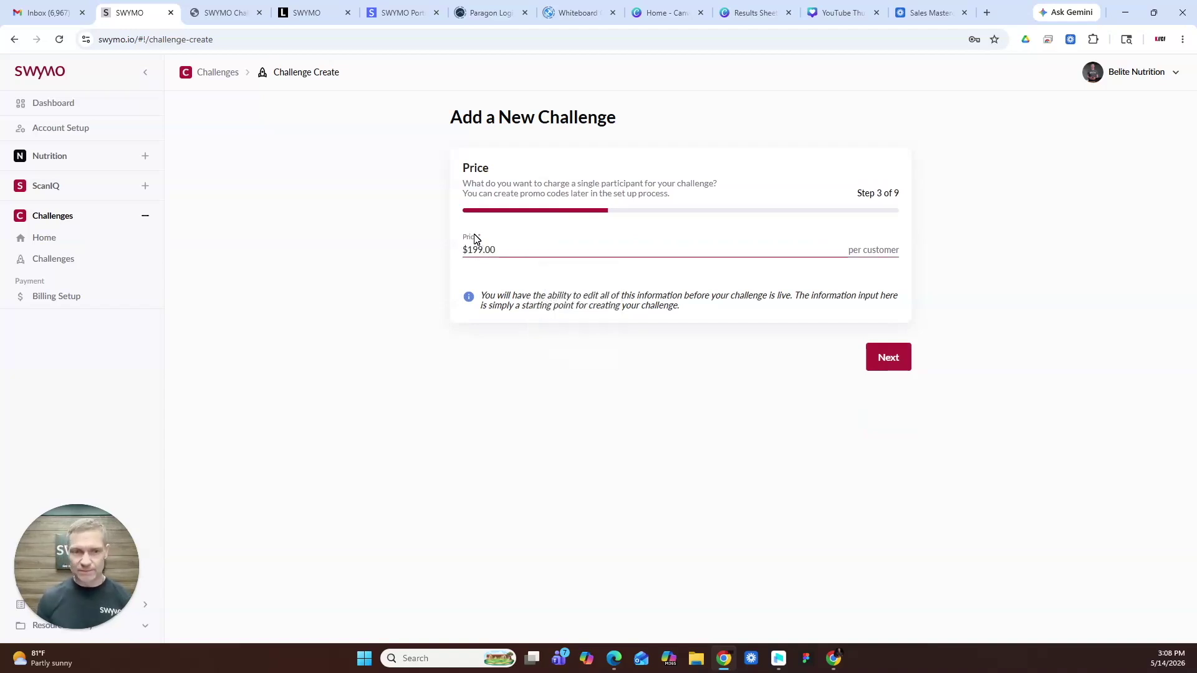
{"action": "key", "text": "BackSpace"}
{"action": "key", "text": "BackSpace"}
{"action": "key", "text": "BackSpace"}
{"action": "key", "text": "BackSpace"}
{"action": "type", "text": "99"}
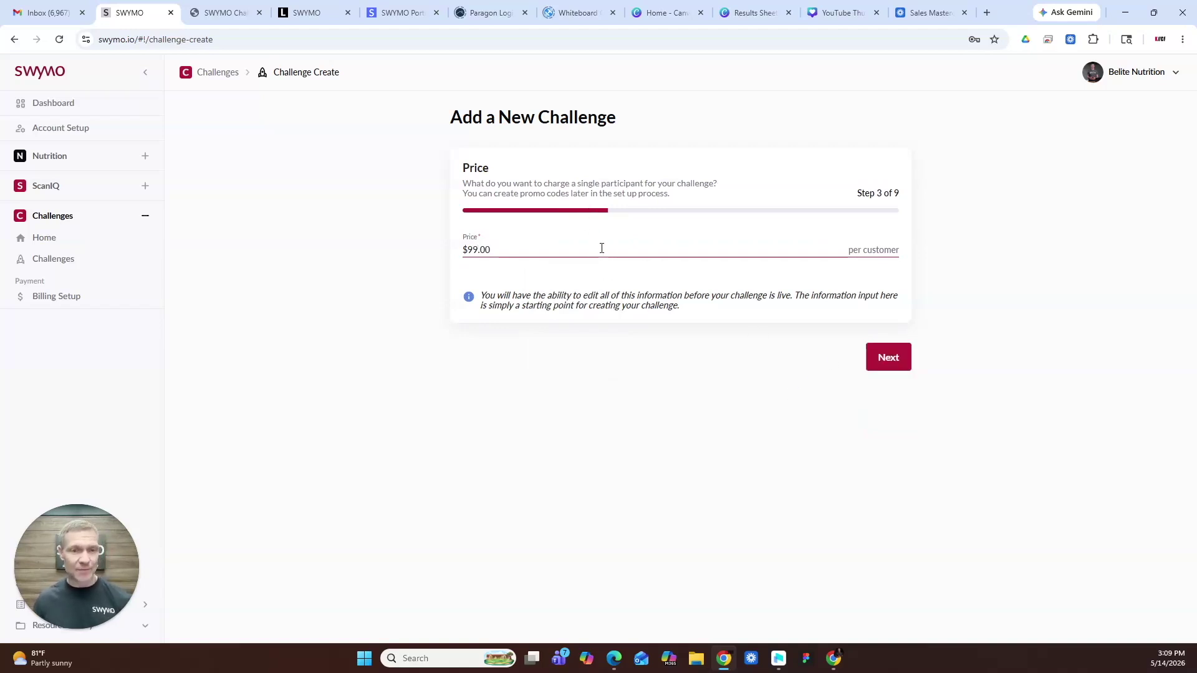
{"action": "left_click", "coordinate": [889, 357]}
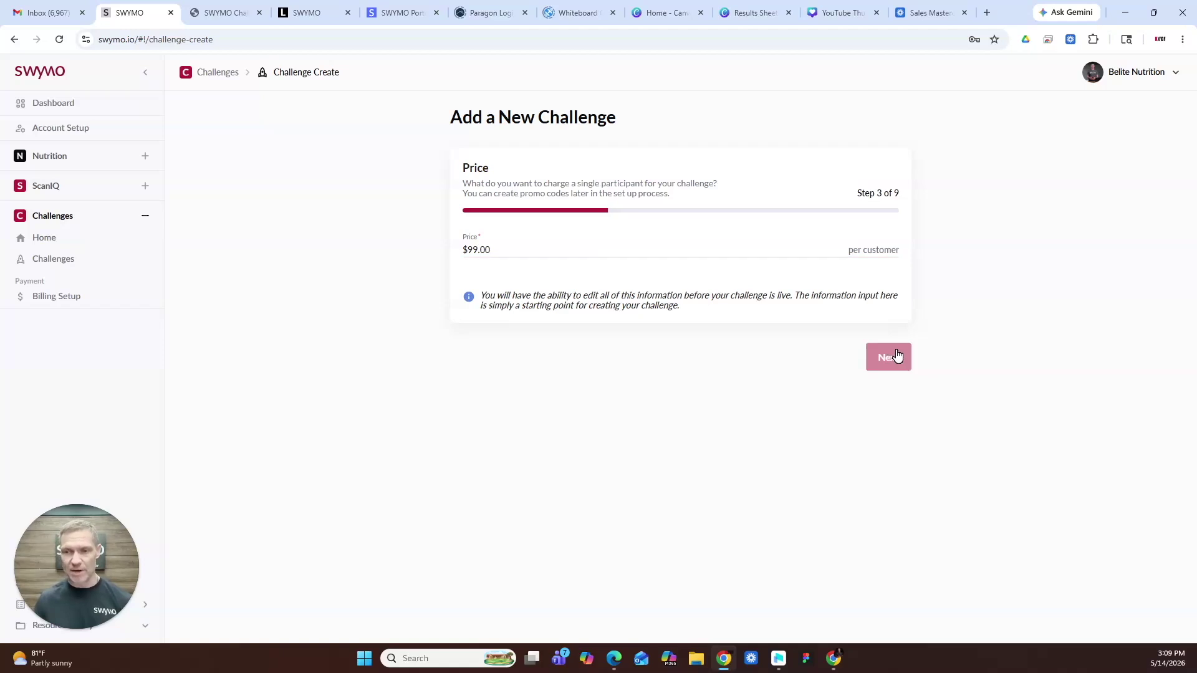
{"action": "left_click", "coordinate": [668, 267]}
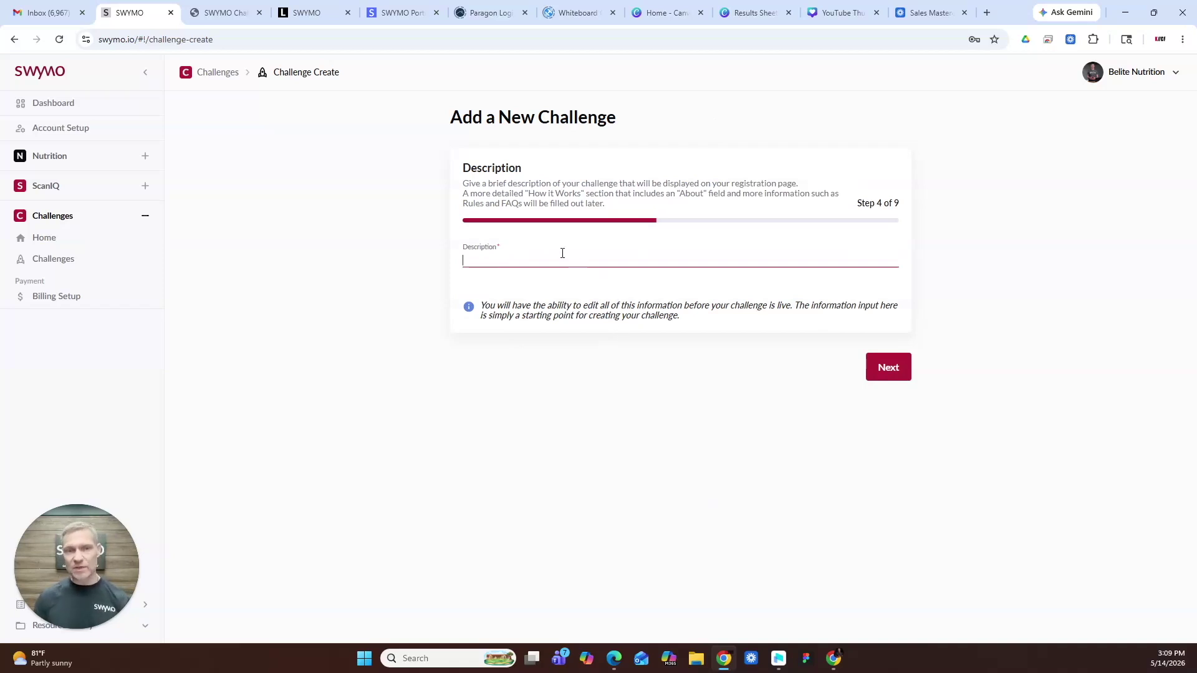
{"action": "left_click_drag", "start_coordinate": [469, 181], "coordinate": [623, 212]}
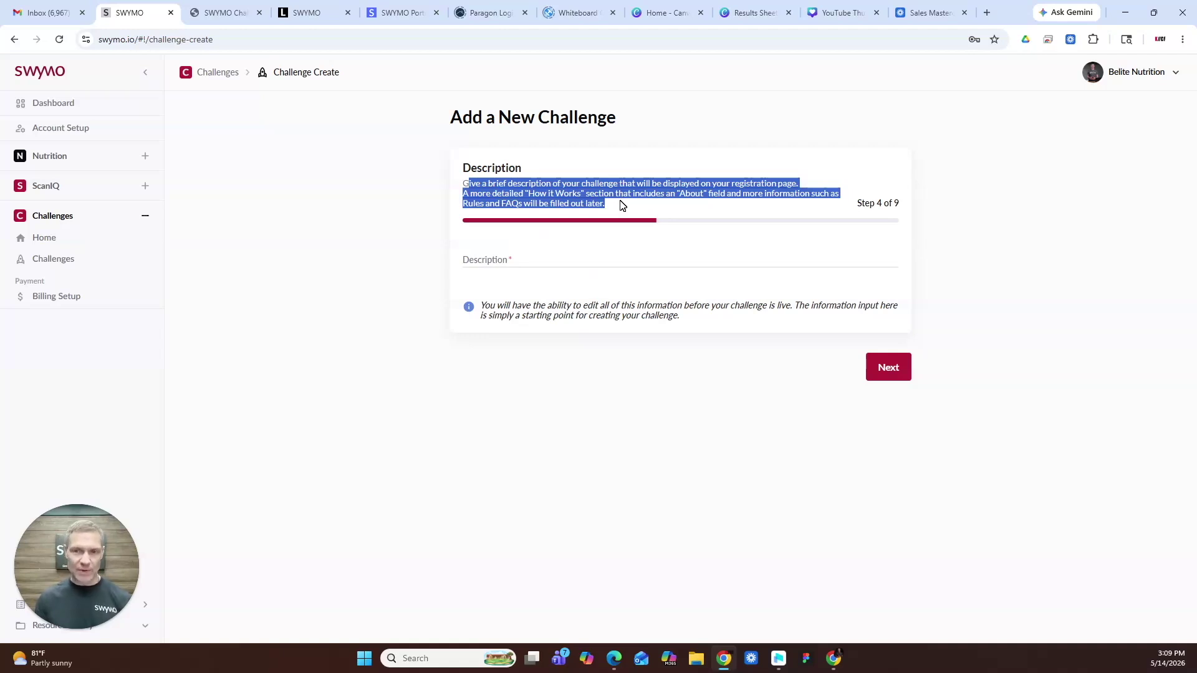
{"action": "left_click", "coordinate": [555, 182]}
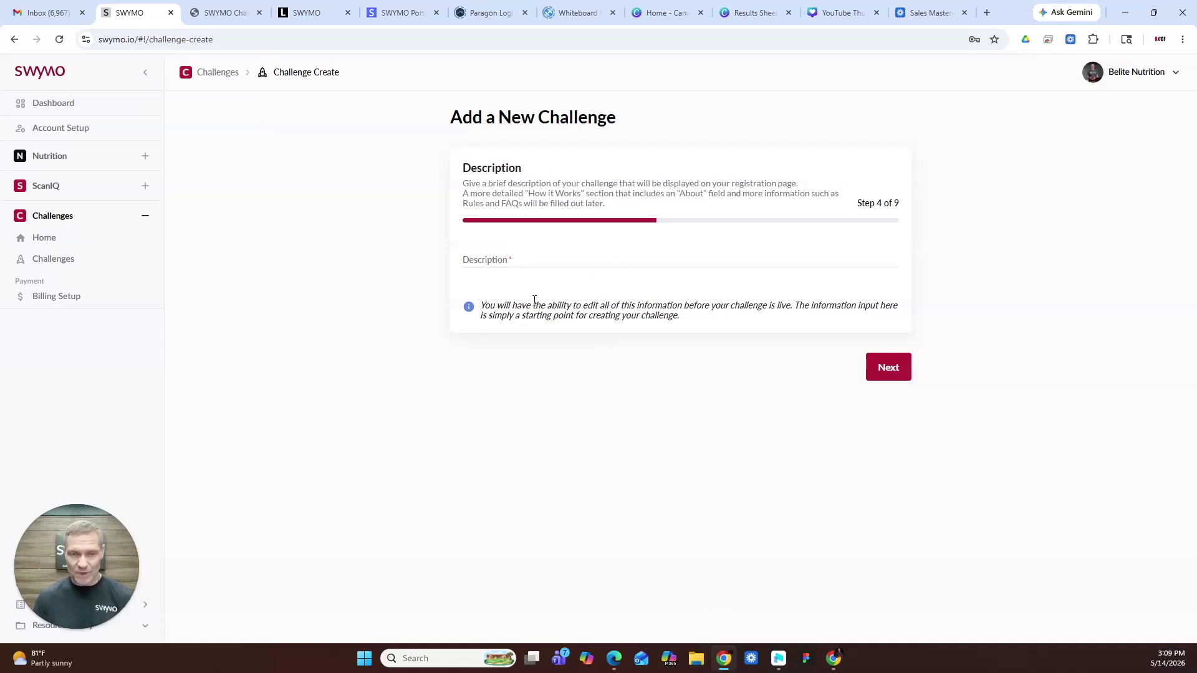
Switch to ChatGPT and ask for a slightly longer subtitle for the Summer Shred Challenge that gets people excited about joining
{"action": "left_click", "coordinate": [832, 660]}
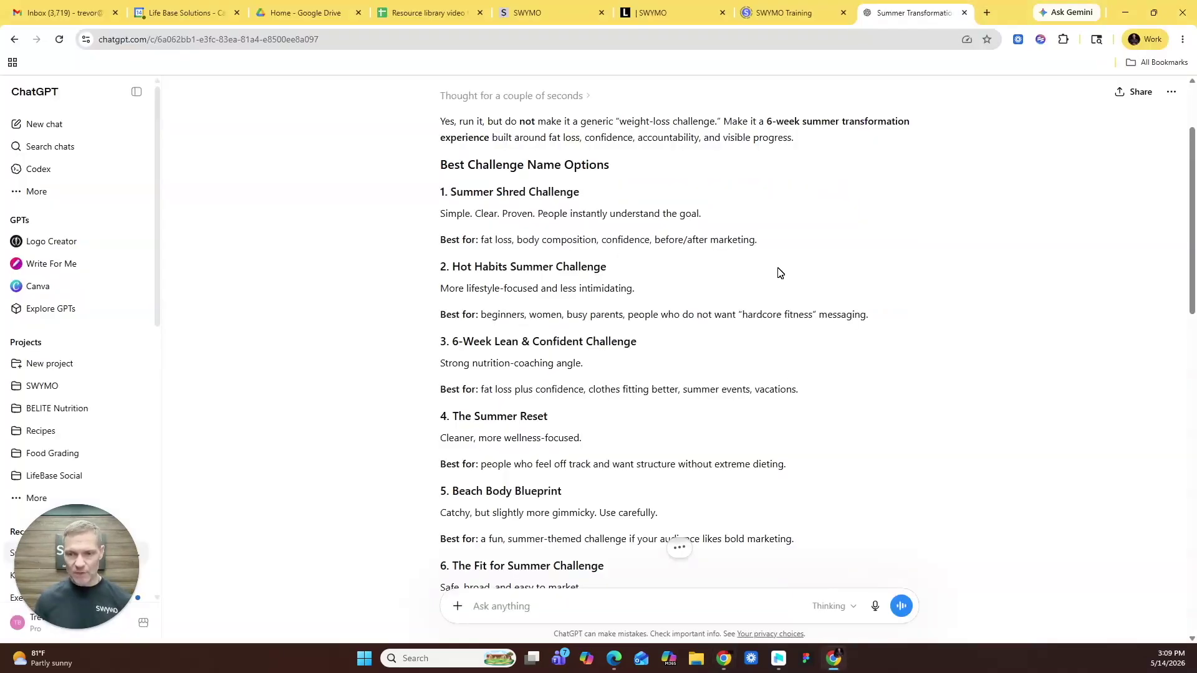
{"action": "left_click", "coordinate": [876, 611]}
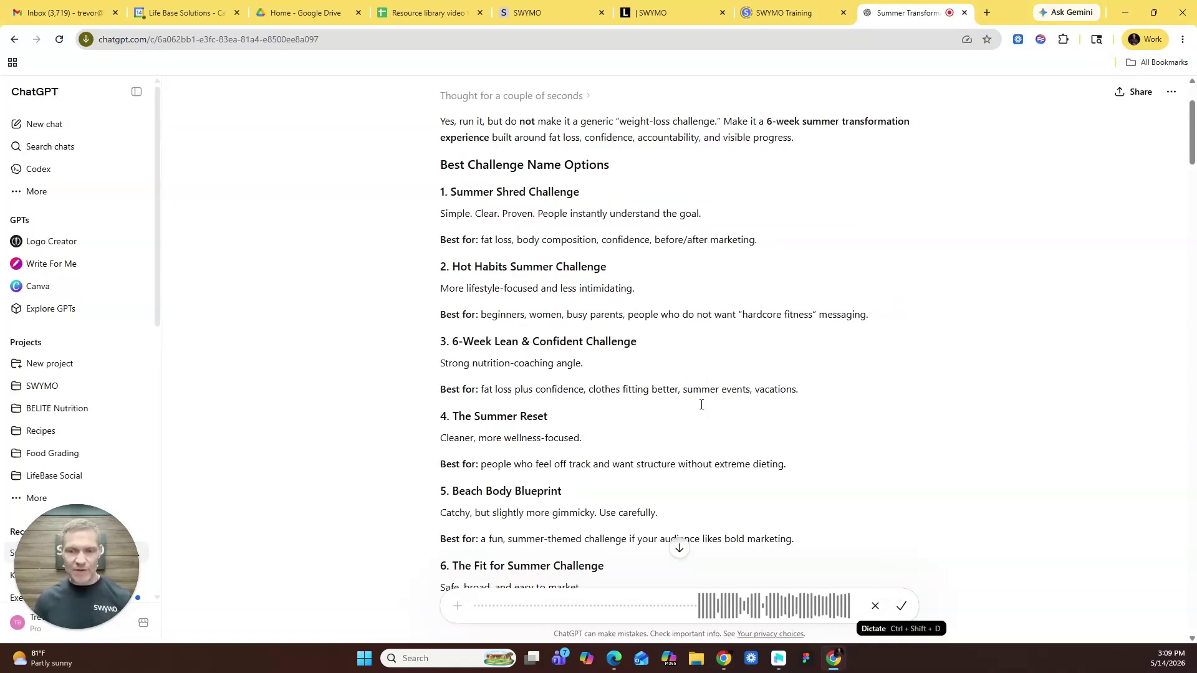
{"action": "left_click", "coordinate": [903, 608]}
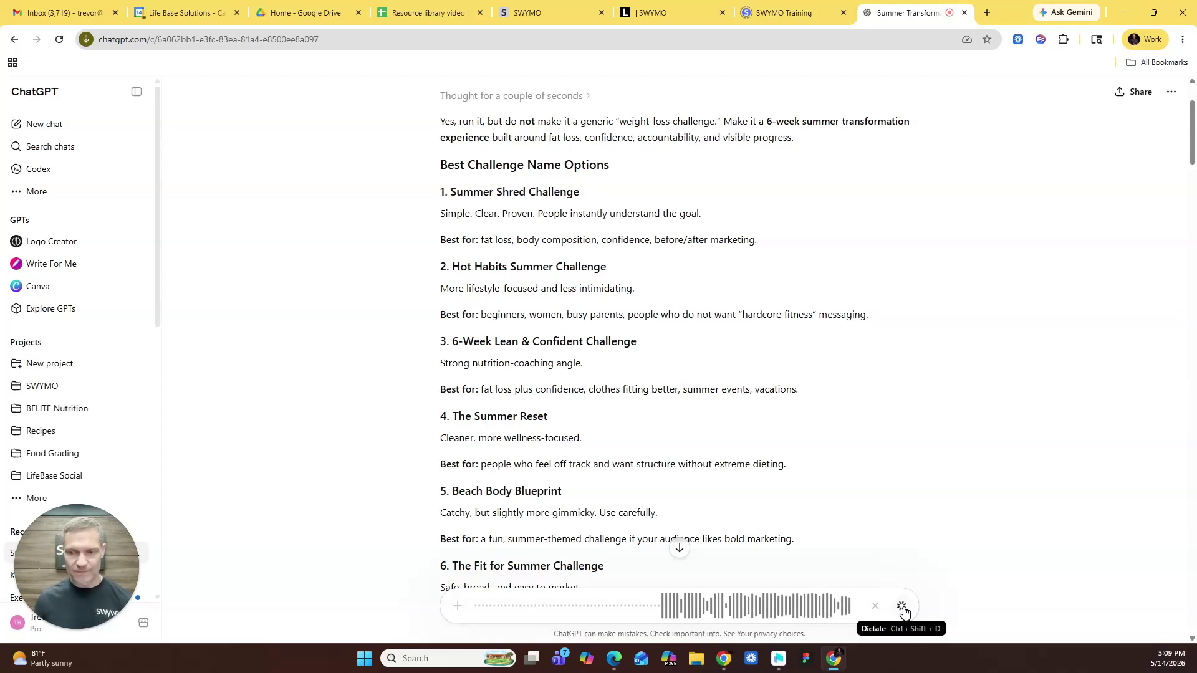
{"action": "left_click", "coordinate": [902, 607]}
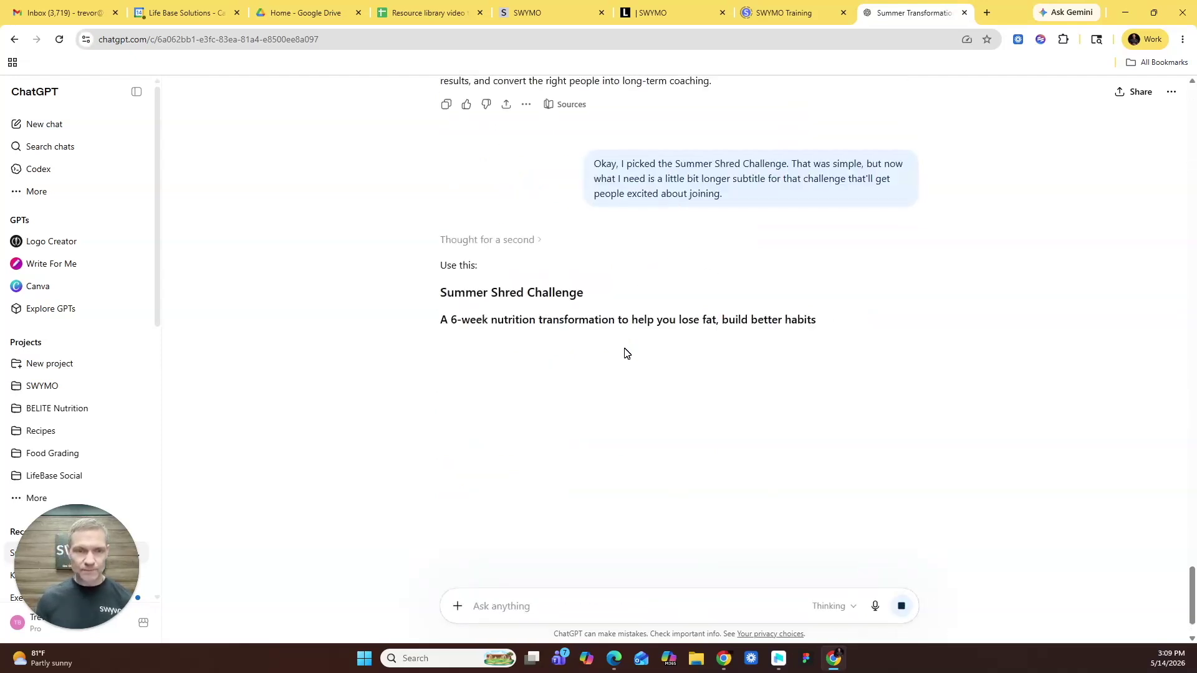
Copy ChatGPT's "Option 1: Best Overall" subtitle into the SWYMO challenge description and continue
{"action": "scroll", "coordinate": [570, 413], "scroll_direction": "down", "scroll_amount": 2}
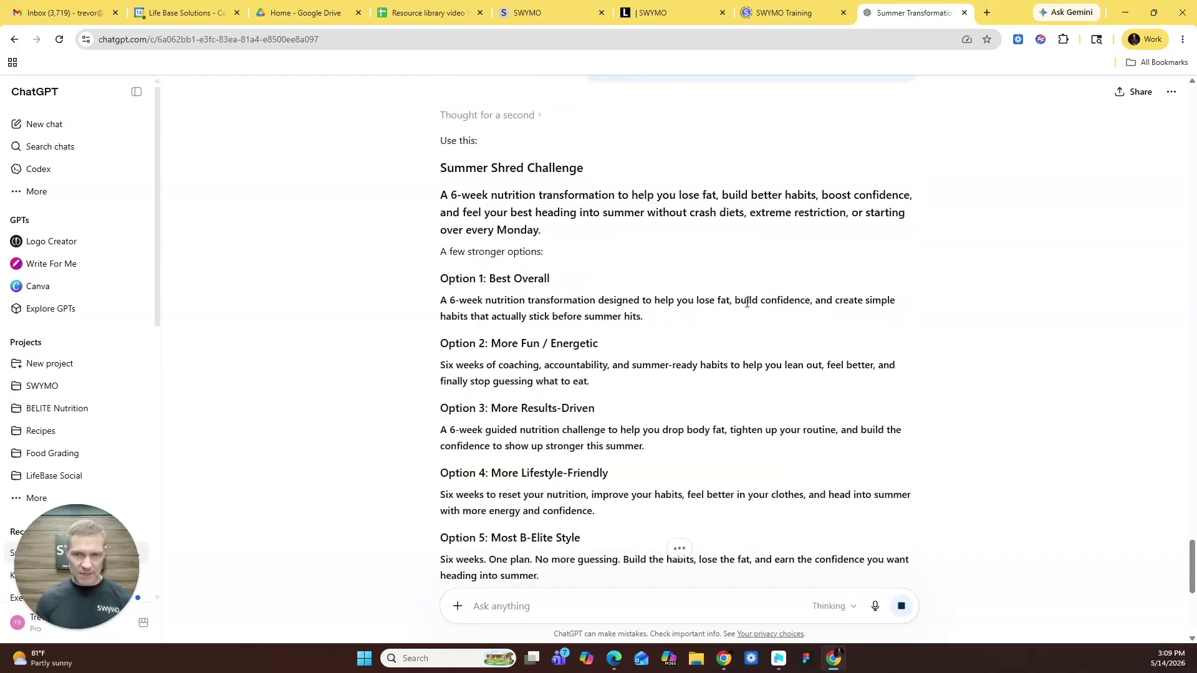
{"action": "left_click_drag", "start_coordinate": [660, 326], "coordinate": [424, 301]}
{"action": "key", "text": "ctrl+c"}
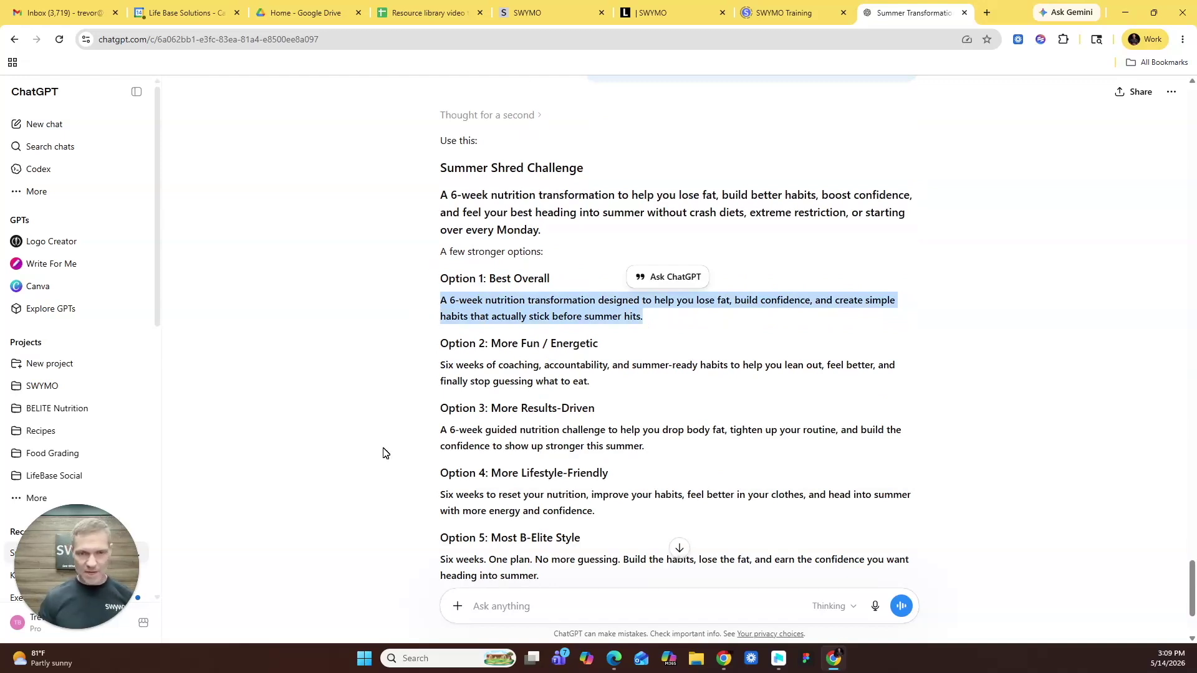
{"action": "left_click", "coordinate": [722, 667]}
{"action": "left_click", "coordinate": [533, 258]}
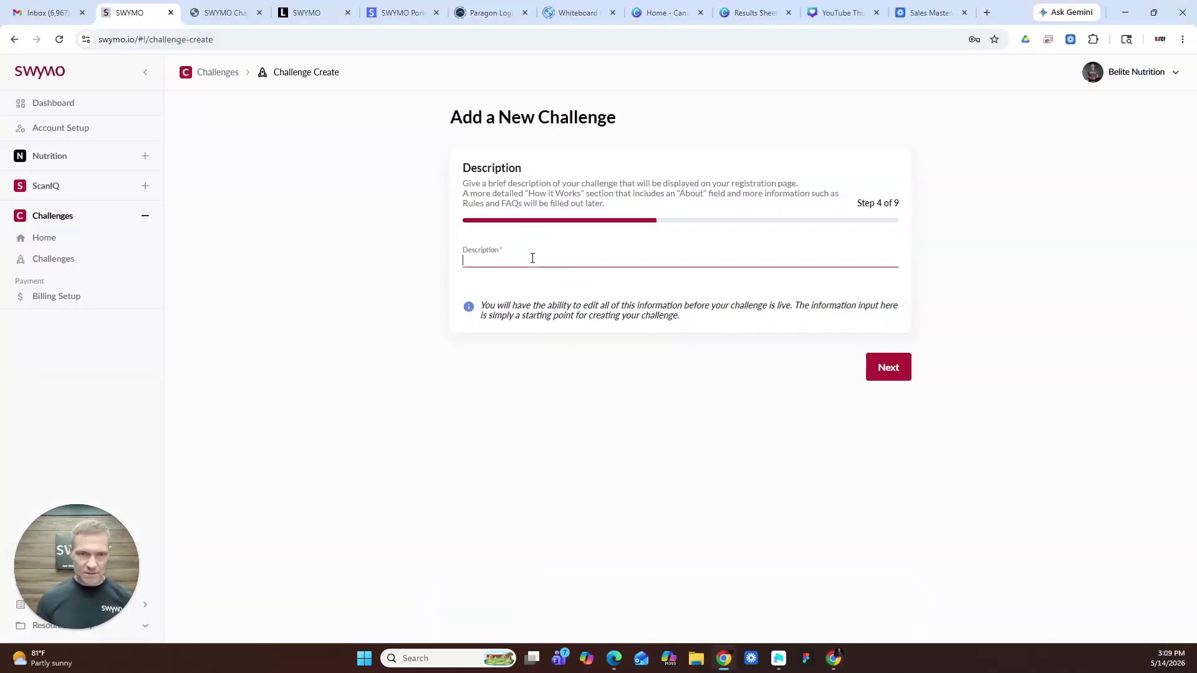
{"action": "key", "text": "ctrl+v"}
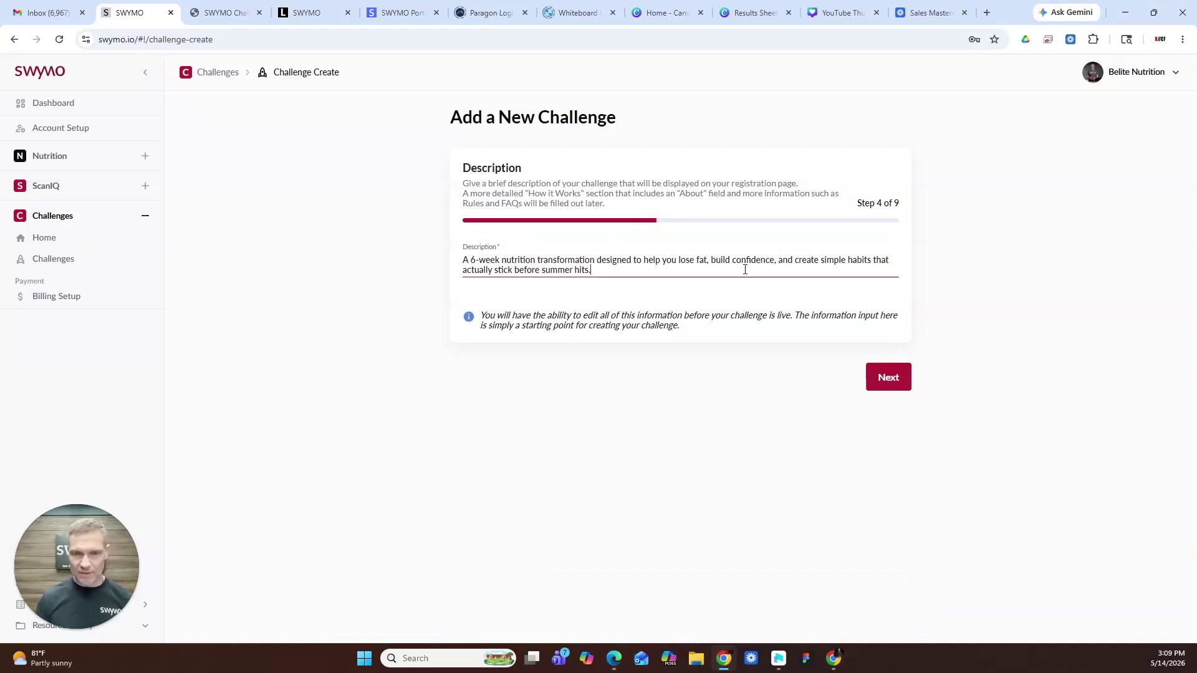
{"action": "left_click", "coordinate": [897, 378]}
Switch to ChatGPT and ask for a bulleted About section covering six weeks, in-body scans, workouts anywhere, nutrition coaching, bi-weekly giveaways and a private Facebook group
{"action": "left_click", "coordinate": [520, 278]}
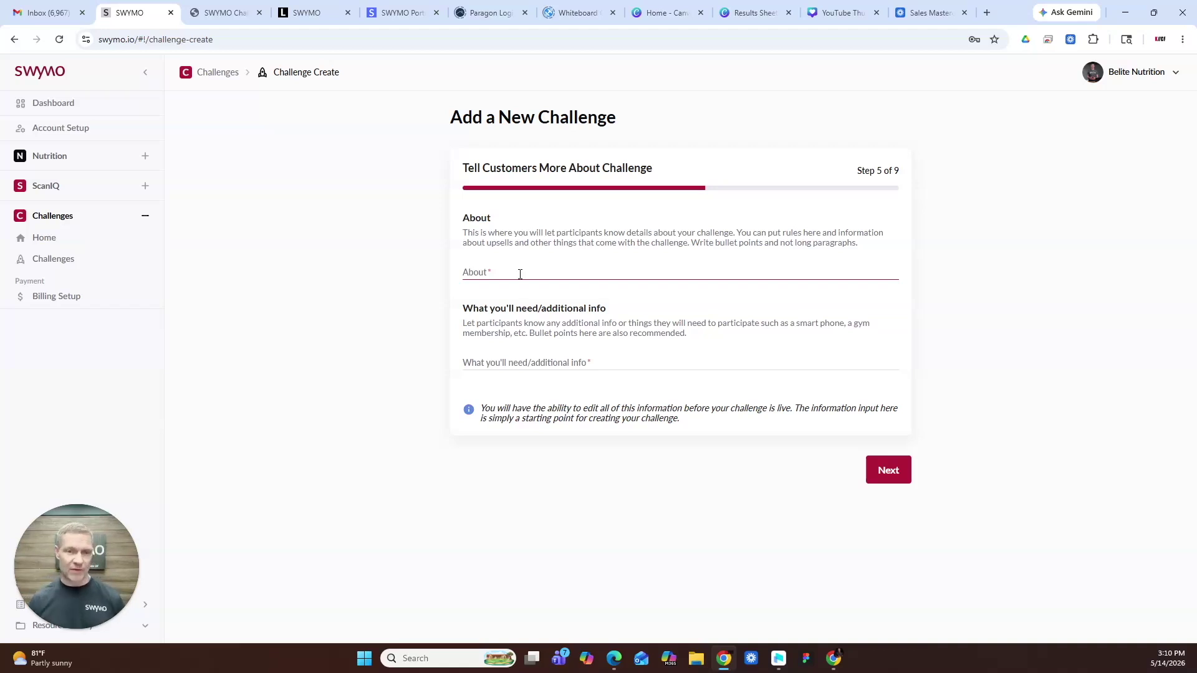
{"action": "left_click", "coordinate": [552, 360]}
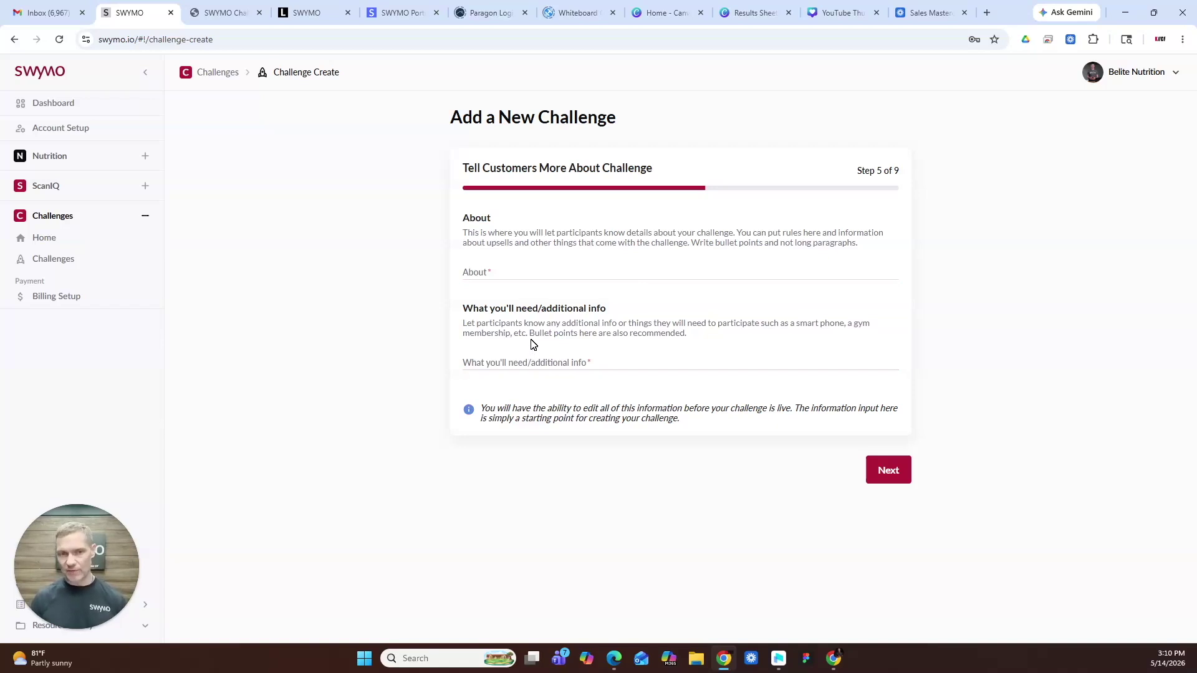
{"action": "left_click", "coordinate": [834, 659]}
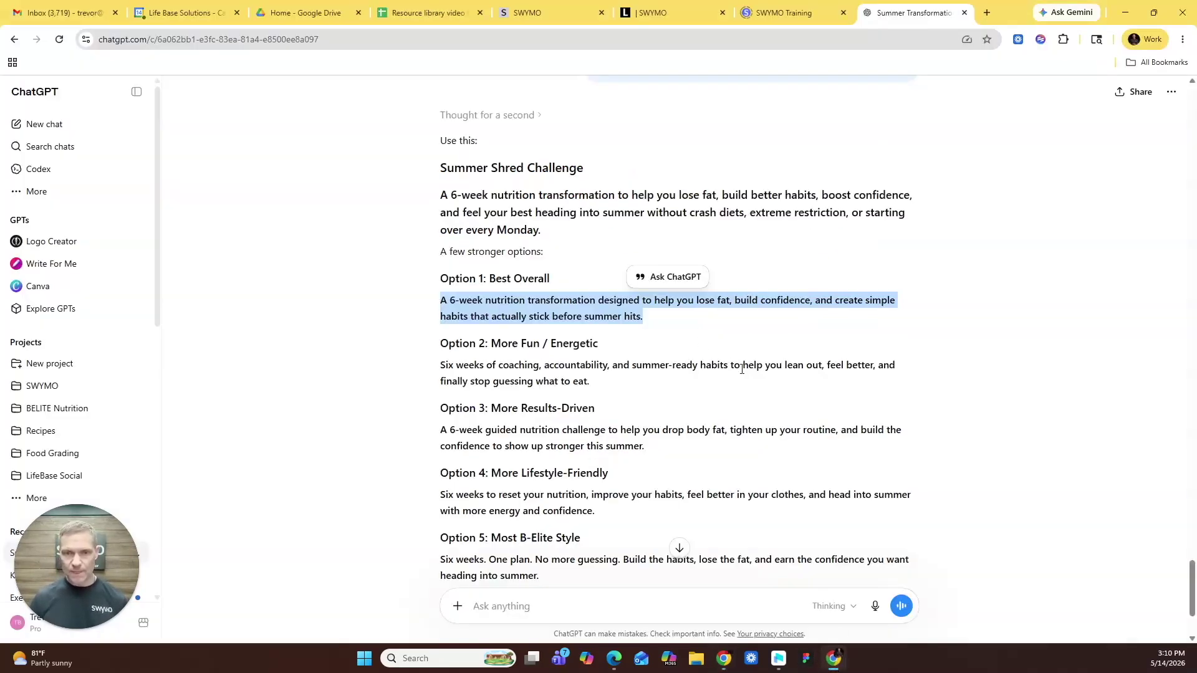
{"action": "left_click", "coordinate": [875, 606]}
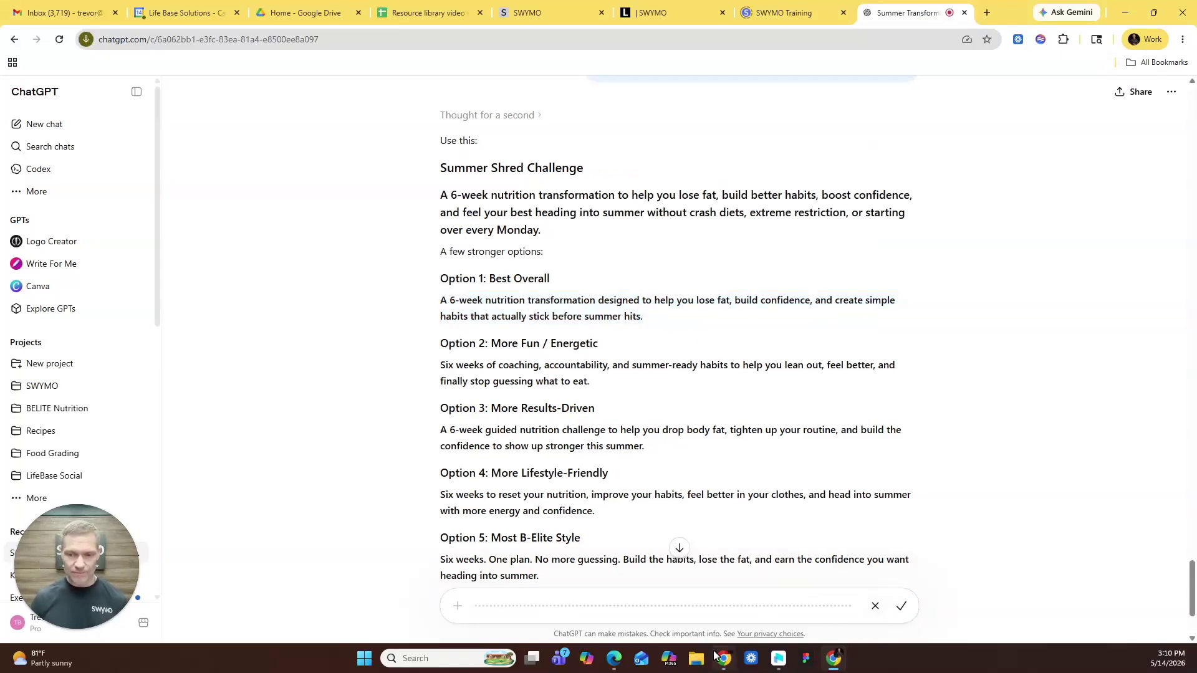
{"action": "left_click", "coordinate": [723, 658]}
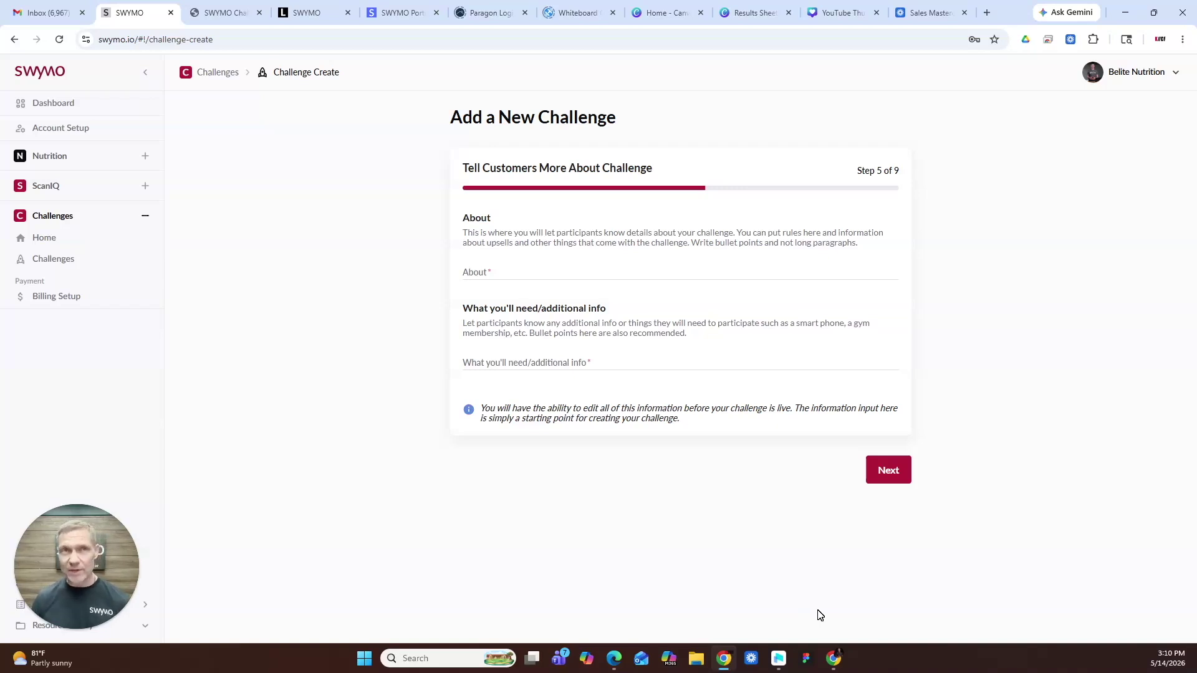
{"action": "left_click", "coordinate": [835, 659]}
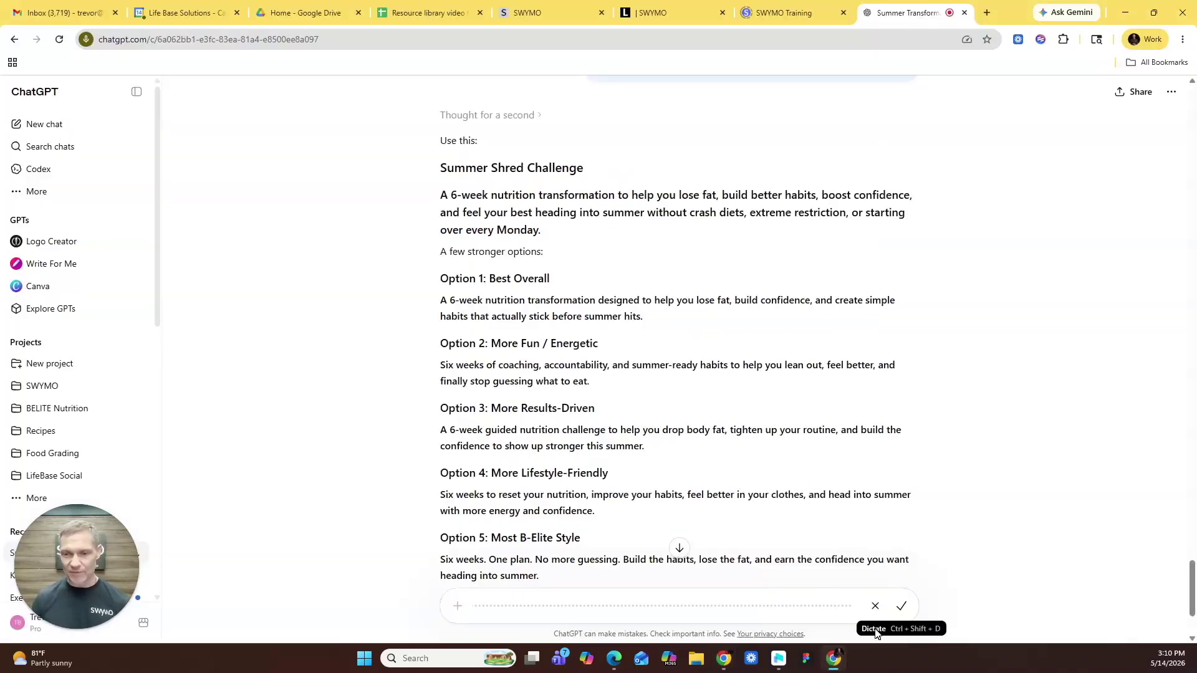
{"action": "left_click", "coordinate": [902, 607]}
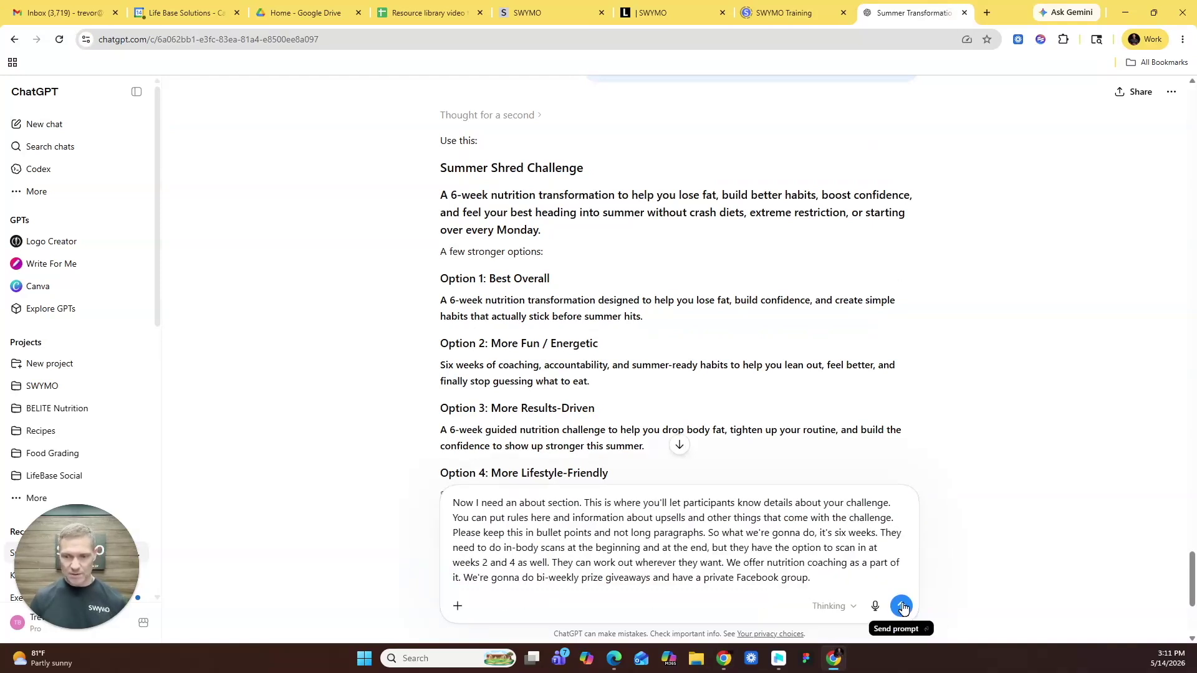
{"action": "left_click", "coordinate": [901, 608]}
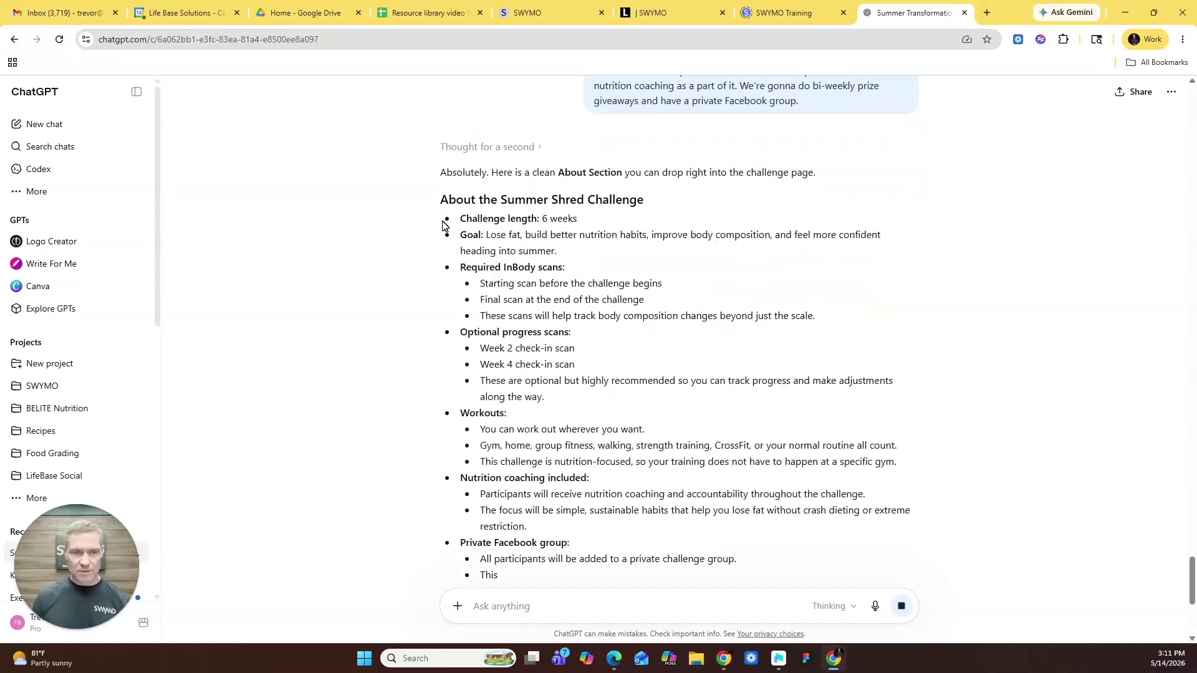
Ask ChatGPT to shorten the About section to about one quarter of its length for the challenge registration page
{"action": "left_click_drag", "start_coordinate": [444, 225], "coordinate": [652, 390]}
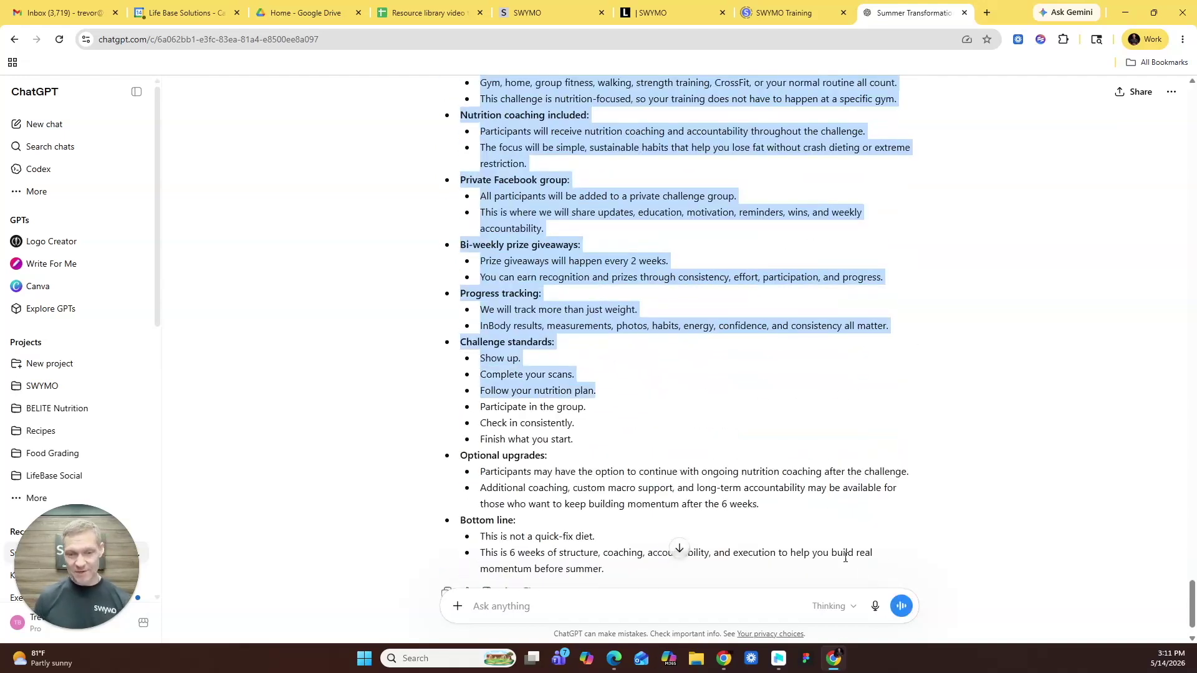
{"action": "left_click", "coordinate": [874, 607]}
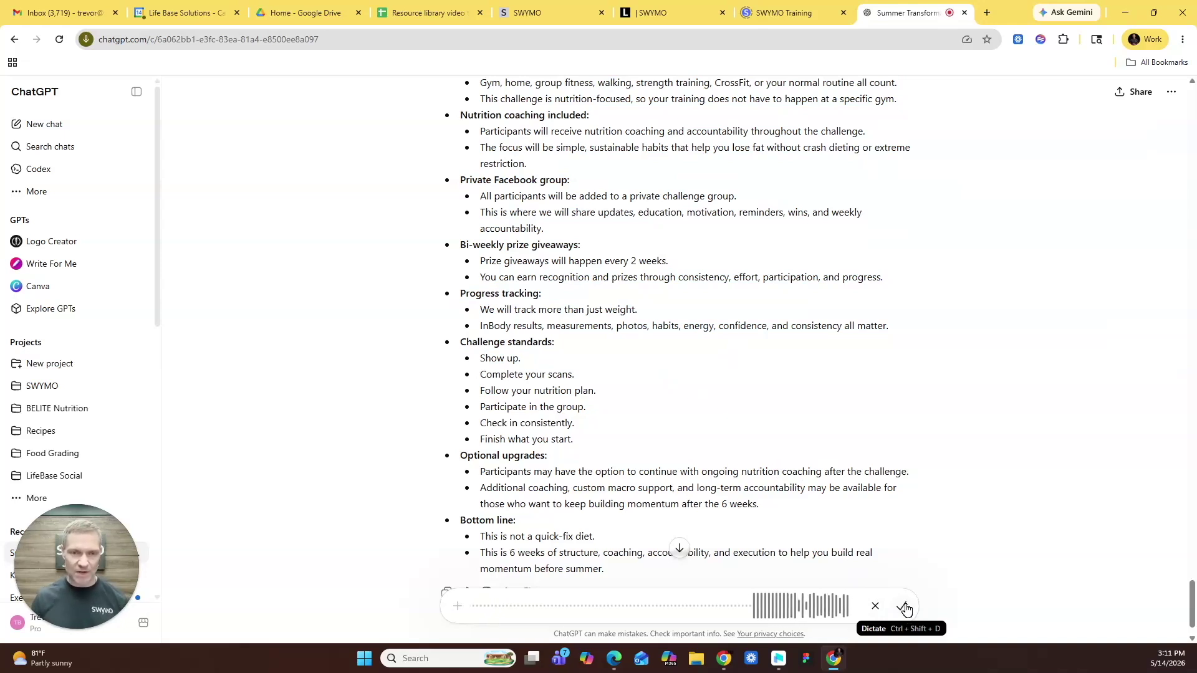
{"action": "scroll", "coordinate": [776, 374], "scroll_direction": "up", "scroll_amount": 10}
{"action": "scroll", "coordinate": [773, 409], "scroll_direction": "down", "scroll_amount": 9}
{"action": "scroll", "coordinate": [829, 492], "scroll_direction": "down", "scroll_amount": 2}
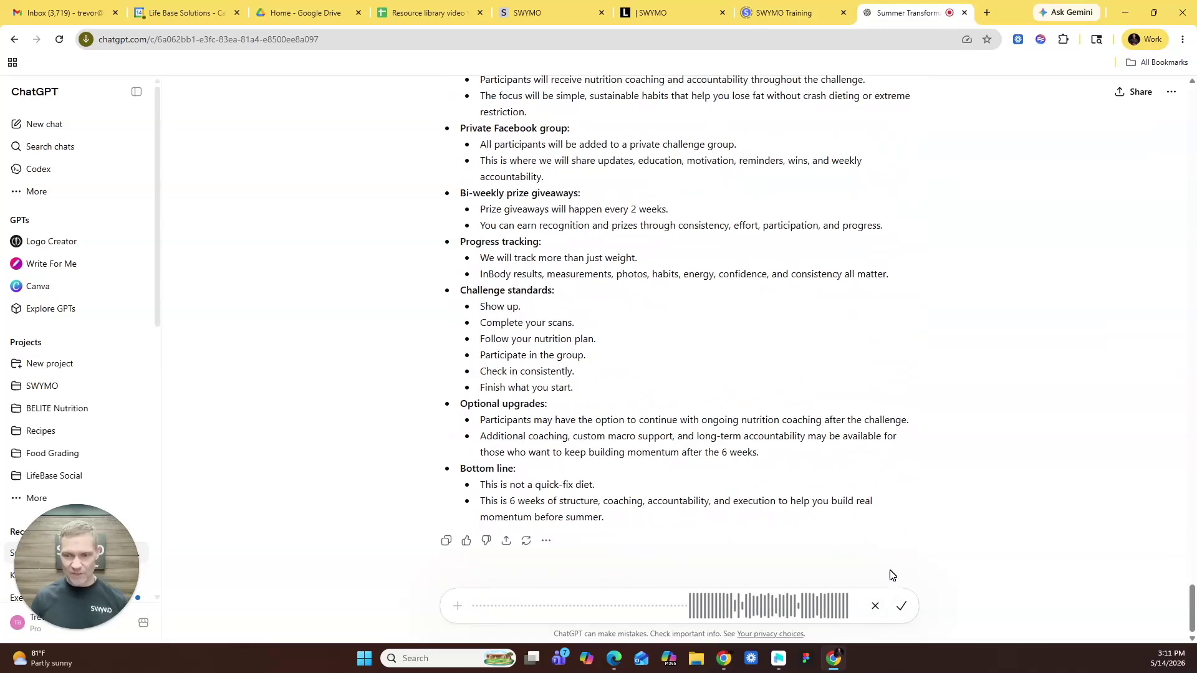
{"action": "left_click", "coordinate": [901, 605]}
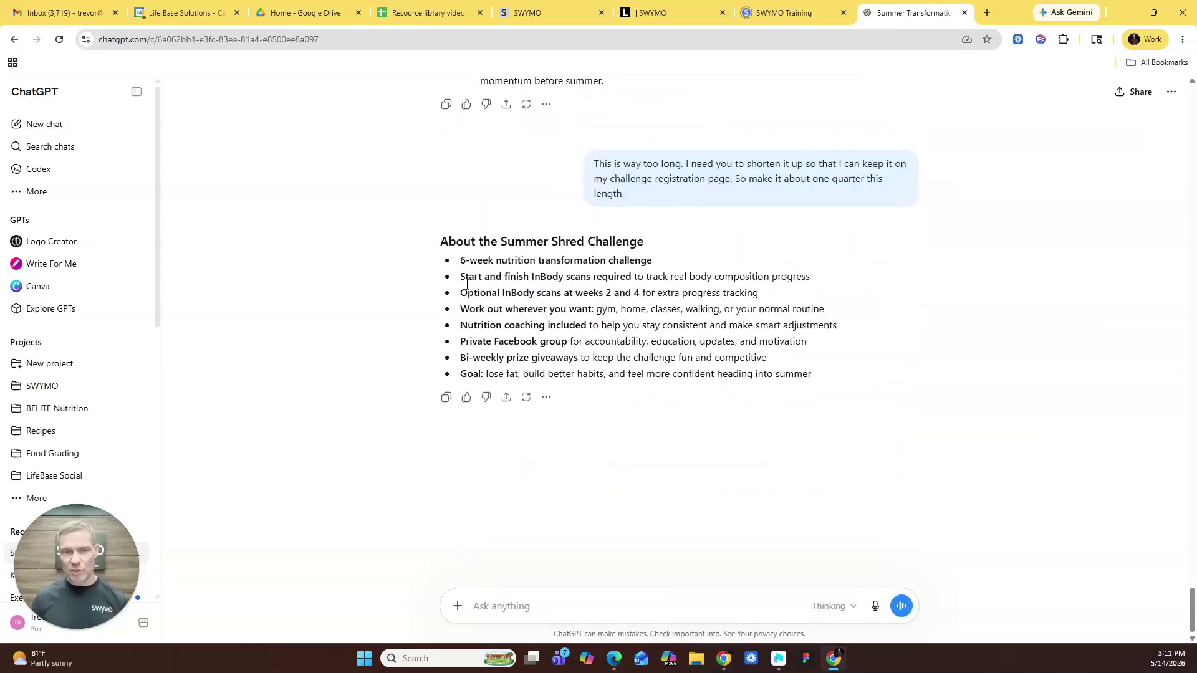
Copy the shortened Summer Shred Challenge bullet points from ChatGPT into the About field in SWYMO
{"action": "left_click_drag", "start_coordinate": [456, 259], "coordinate": [824, 372]}
{"action": "key", "text": "ctrl+c"}
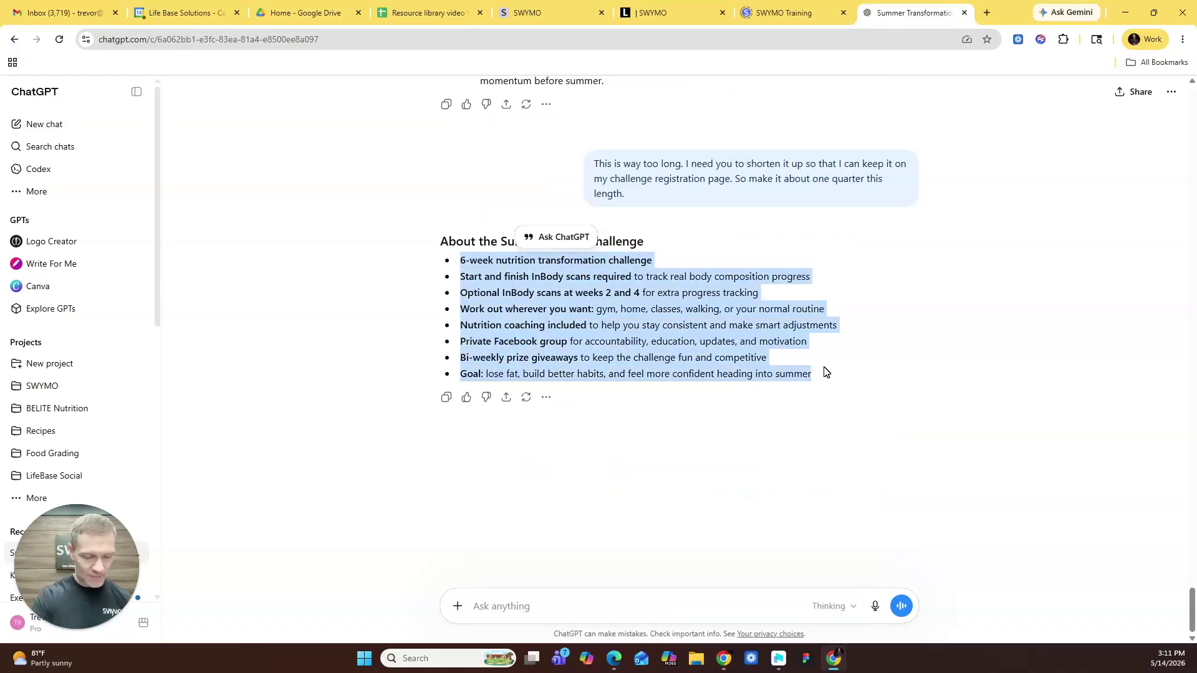
{"action": "left_click", "coordinate": [724, 659]}
{"action": "left_click", "coordinate": [536, 269]}
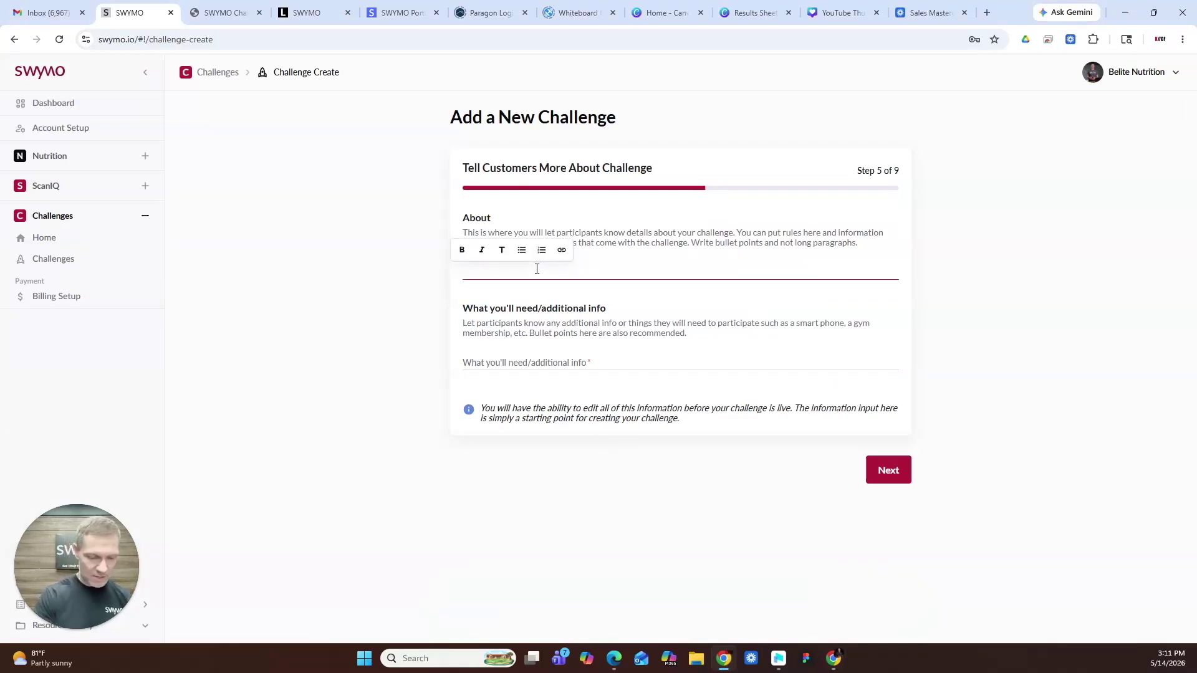
{"action": "key", "text": "ctrl+v"}
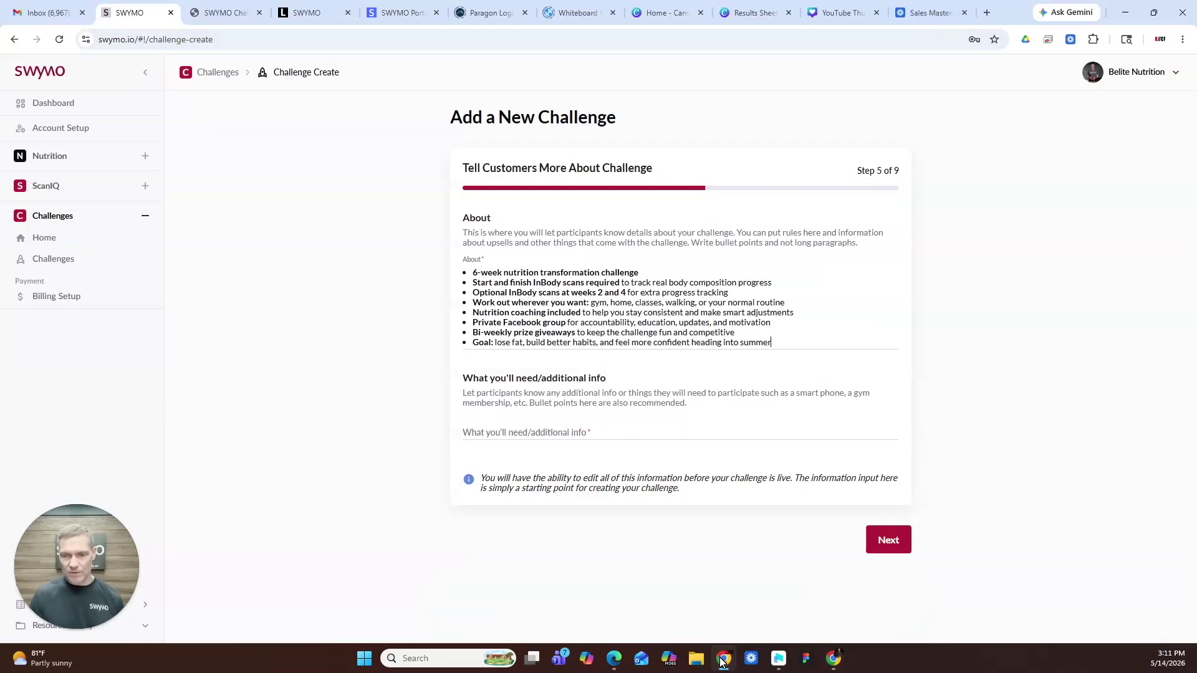
Switch to ChatGPT and ask for a short additional info or what-you'll-need section
{"action": "left_click", "coordinate": [834, 658]}
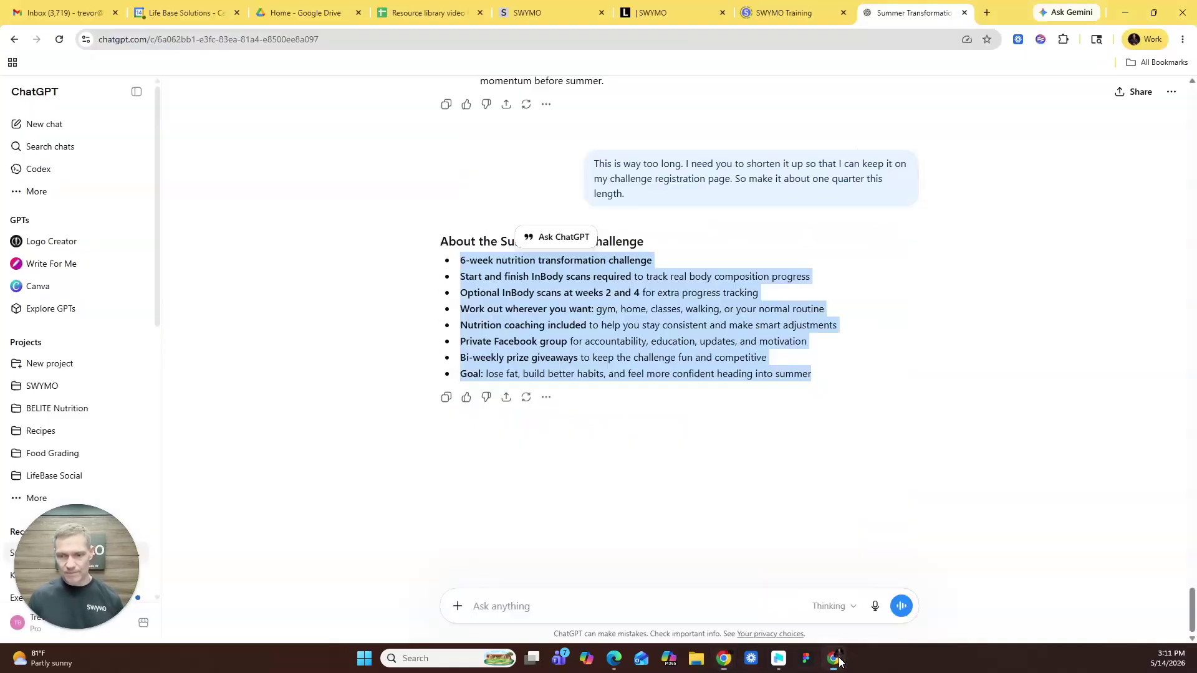
{"action": "left_click", "coordinate": [876, 608]}
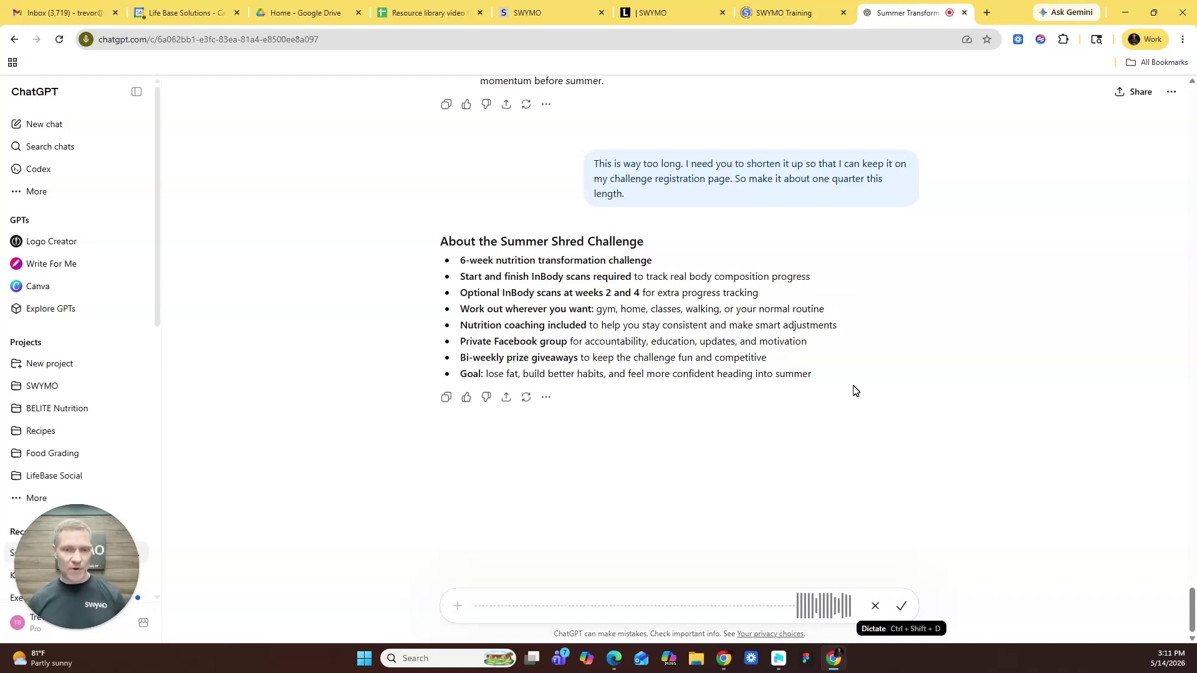
{"action": "left_click", "coordinate": [902, 607]}
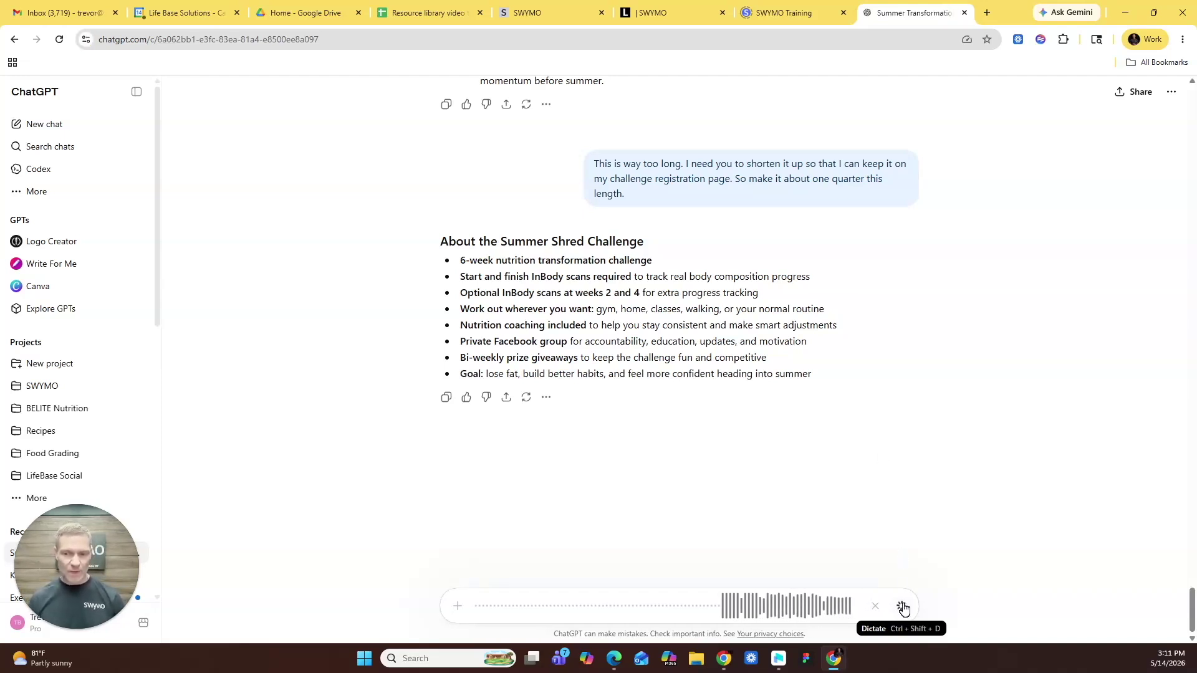
{"action": "left_click", "coordinate": [900, 605]}
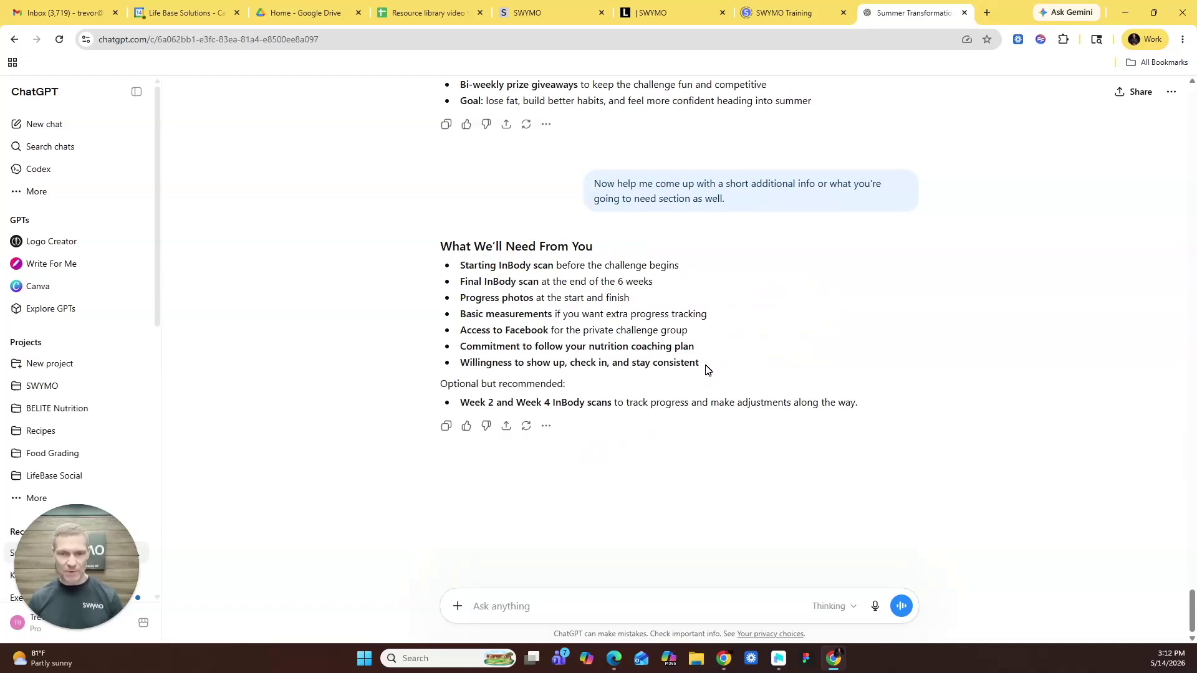
Copy ChatGPT's requirements list, including the optional Week 2 and Week 4 scans, into SWYMO's "What you'll need/additional info" field
{"action": "left_click_drag", "start_coordinate": [859, 404], "coordinate": [458, 268]}
{"action": "key", "text": "ctrl+c"}
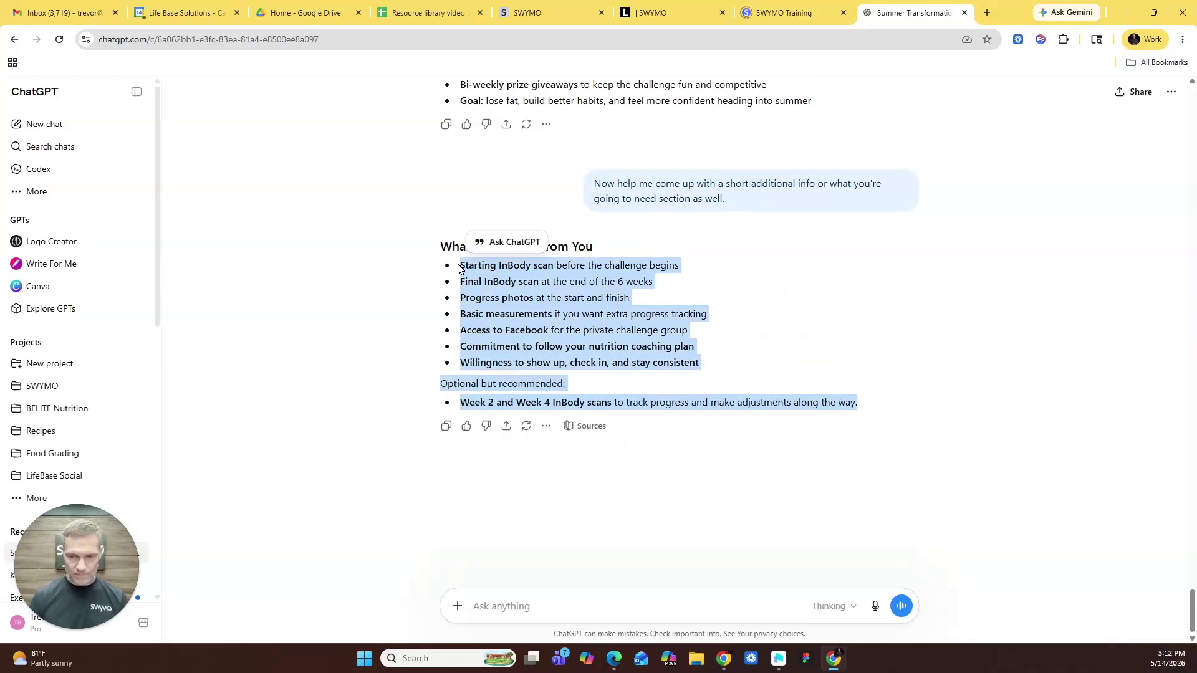
{"action": "left_click", "coordinate": [723, 660]}
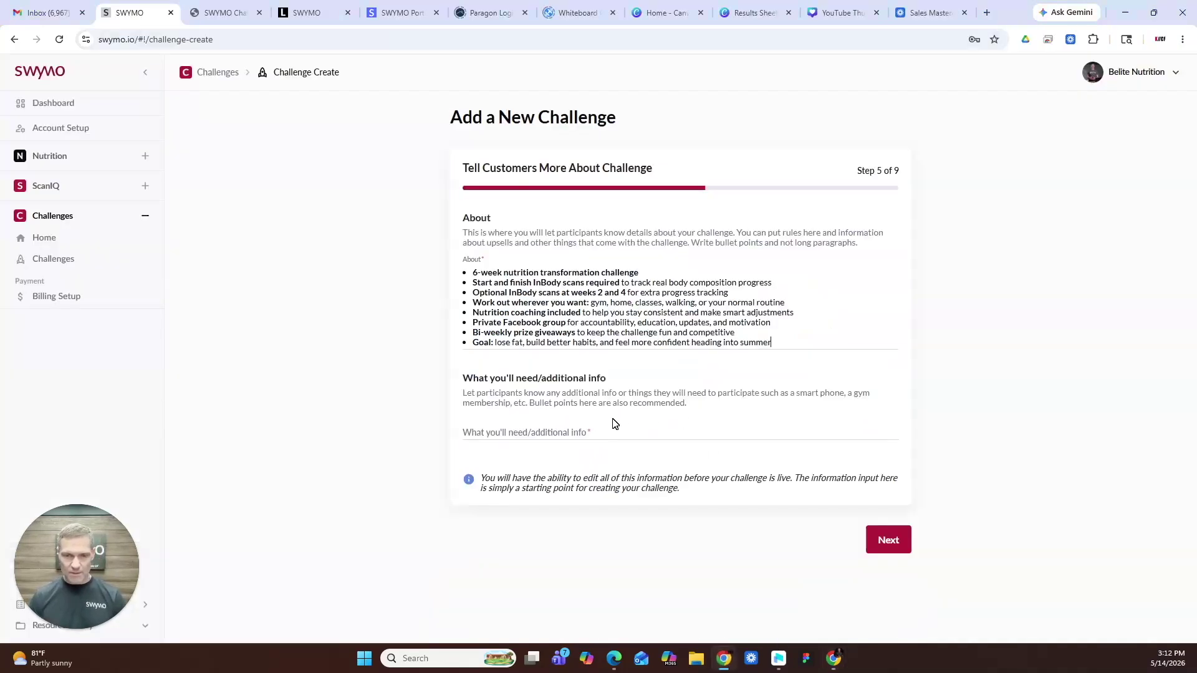
{"action": "left_click", "coordinate": [579, 429]}
{"action": "key", "text": "ctrl+v"}
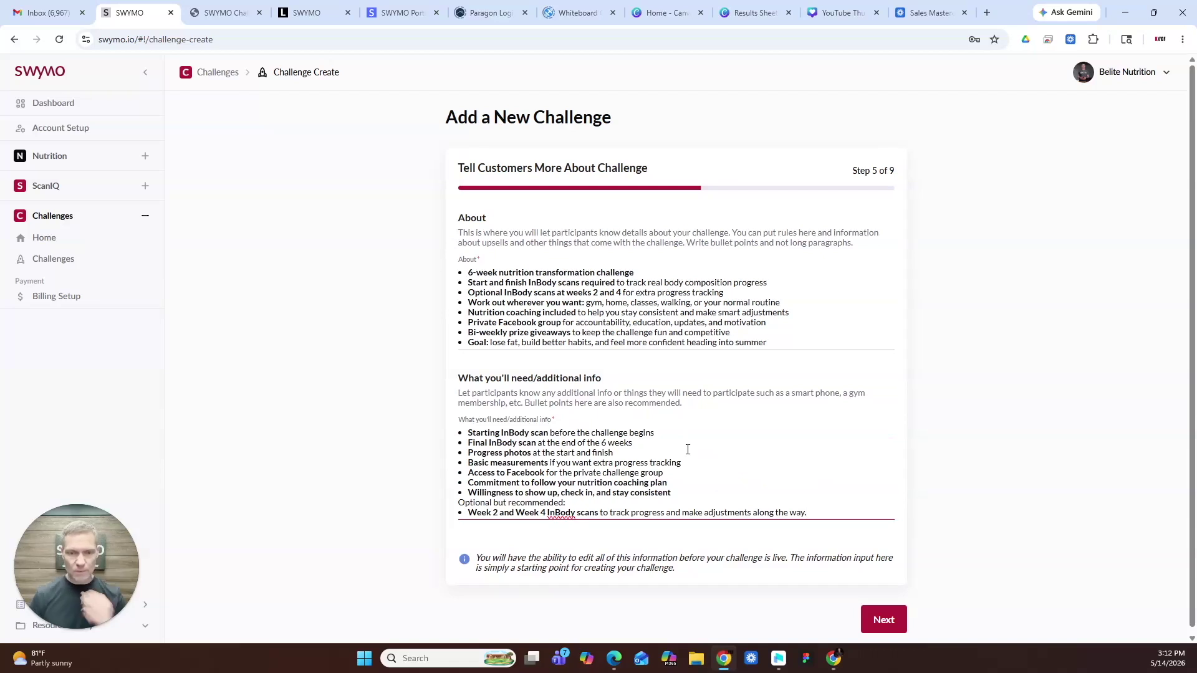
Proceed to the important dates, skipping the banner upload and keeping the America - Chicago (CDT) timezone
{"action": "left_click", "coordinate": [897, 621]}
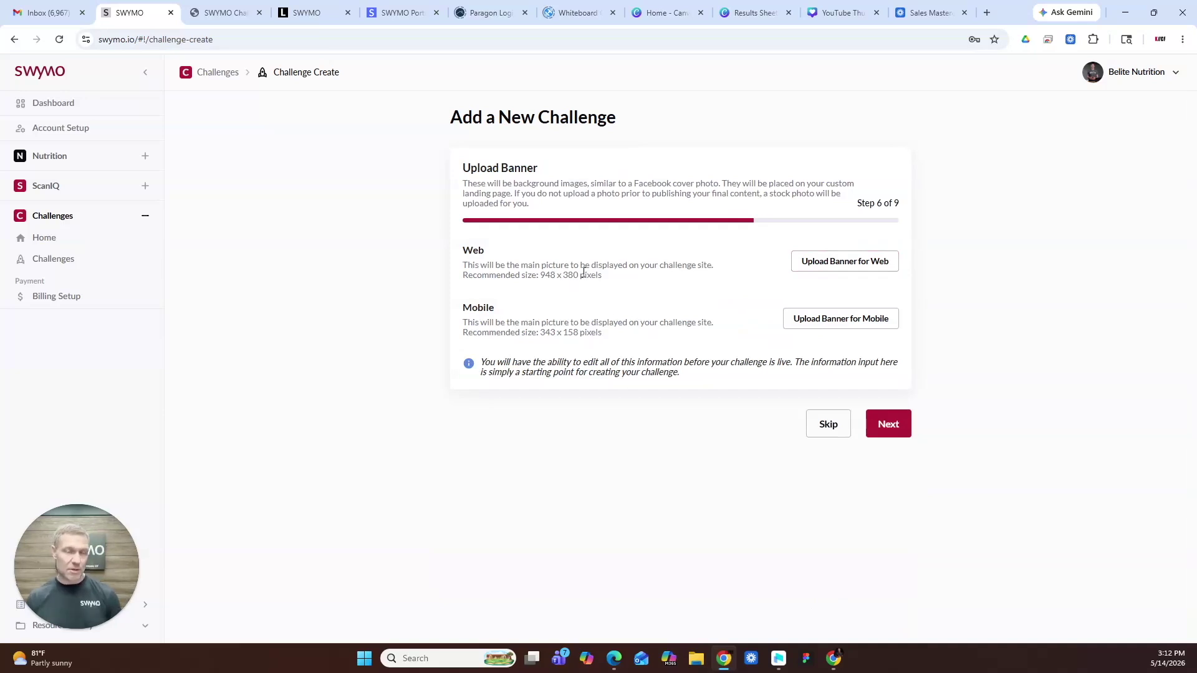
{"action": "left_click", "coordinate": [832, 432]}
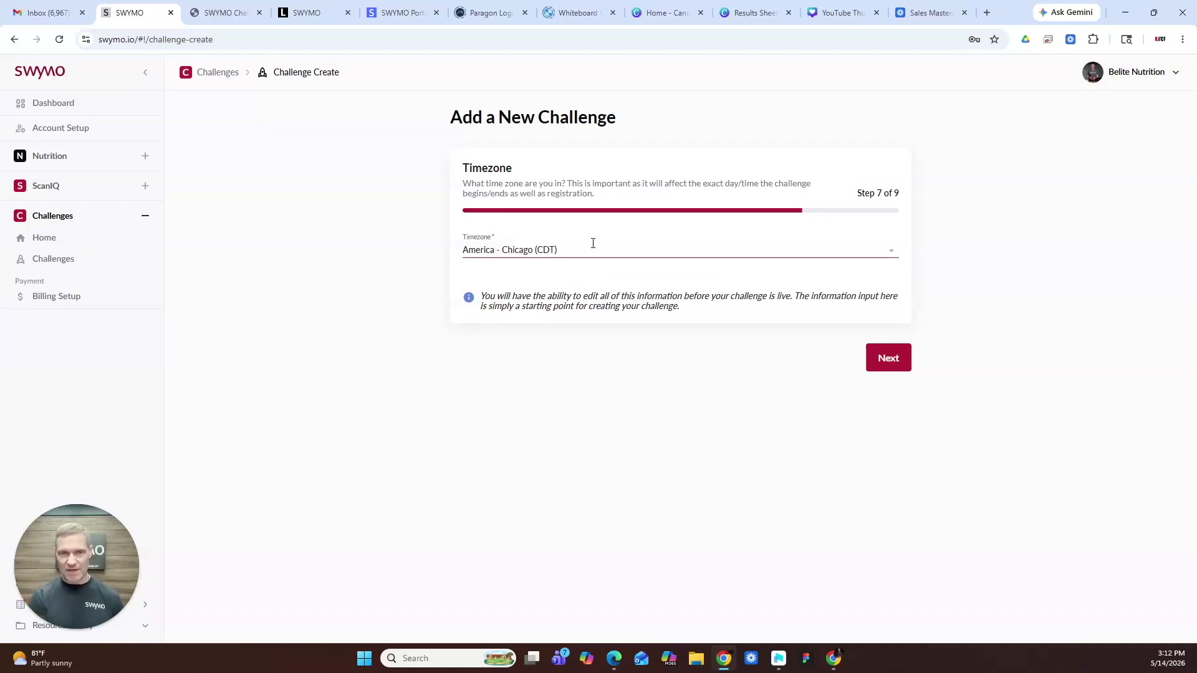
{"action": "left_click", "coordinate": [887, 356]}
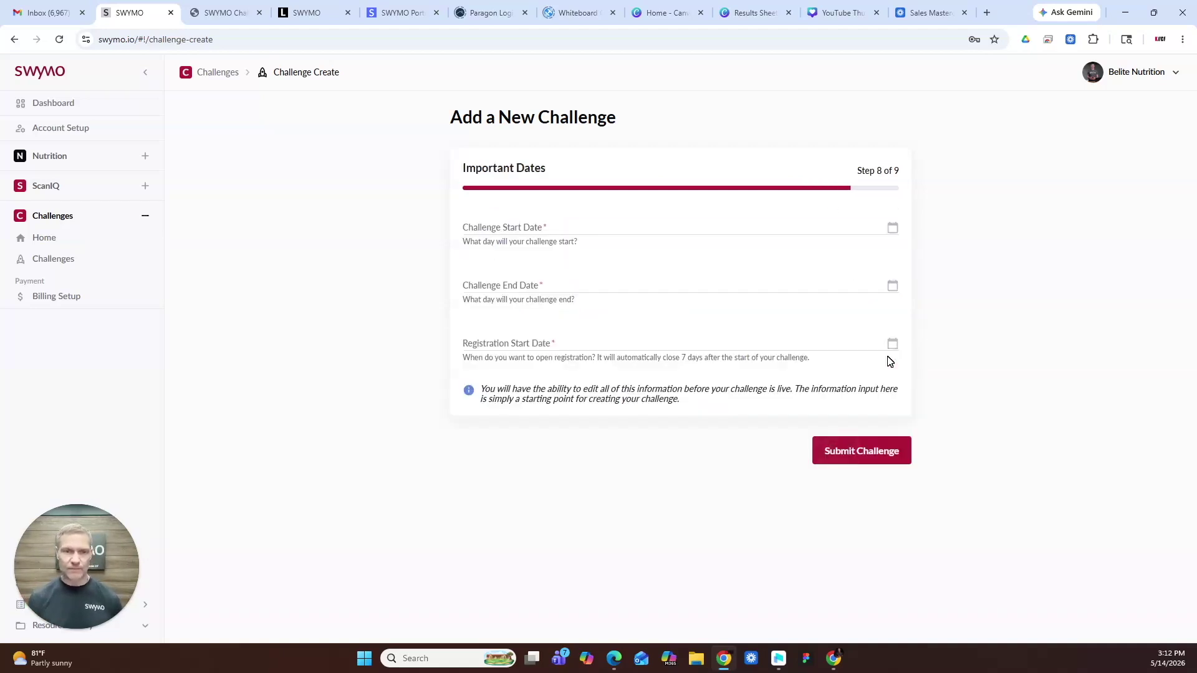
Set the challenge start date to Sep 08 2026
{"action": "left_click", "coordinate": [891, 229]}
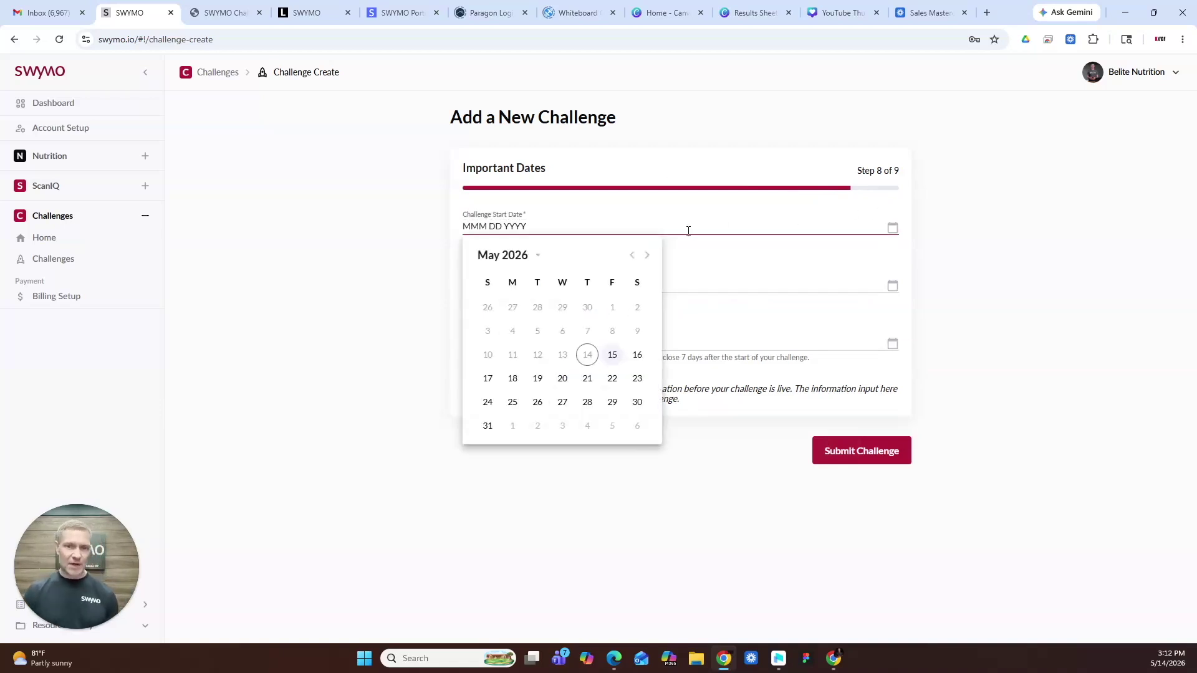
{"action": "left_click", "coordinate": [647, 254]}
{"action": "left_click", "coordinate": [645, 254]}
{"action": "left_click", "coordinate": [646, 254]}
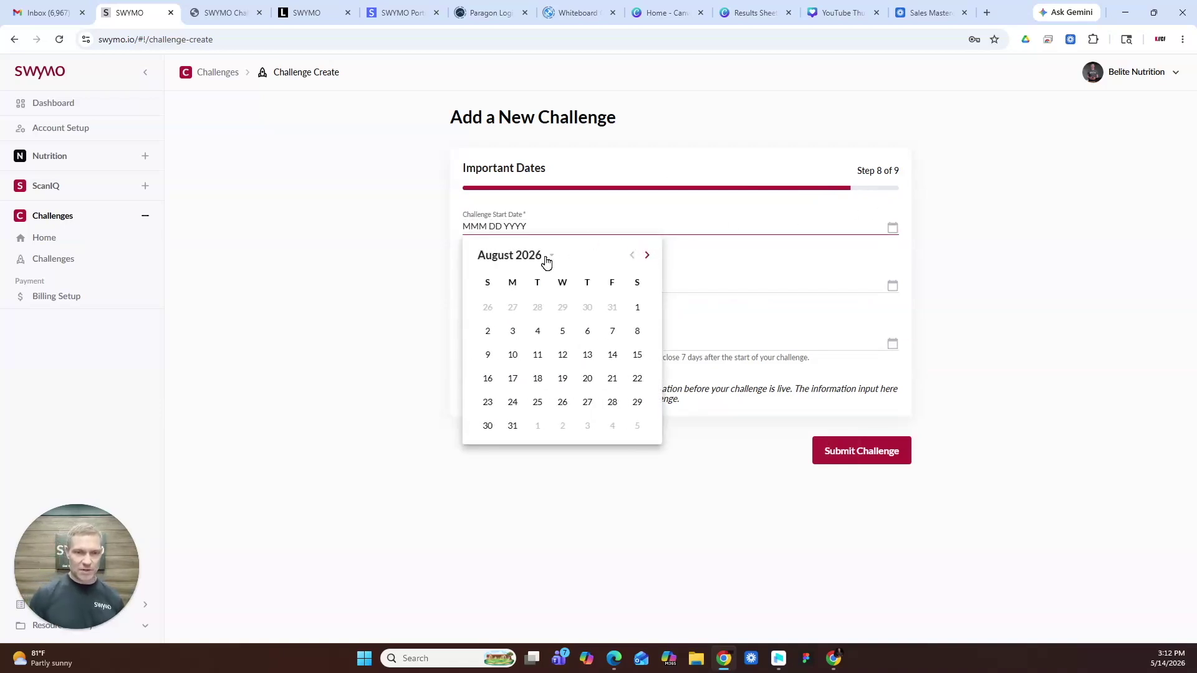
{"action": "left_click", "coordinate": [645, 254]}
{"action": "left_click", "coordinate": [537, 331]}
Set the challenge end date to Oct 30 2026
{"action": "left_click", "coordinate": [892, 285]}
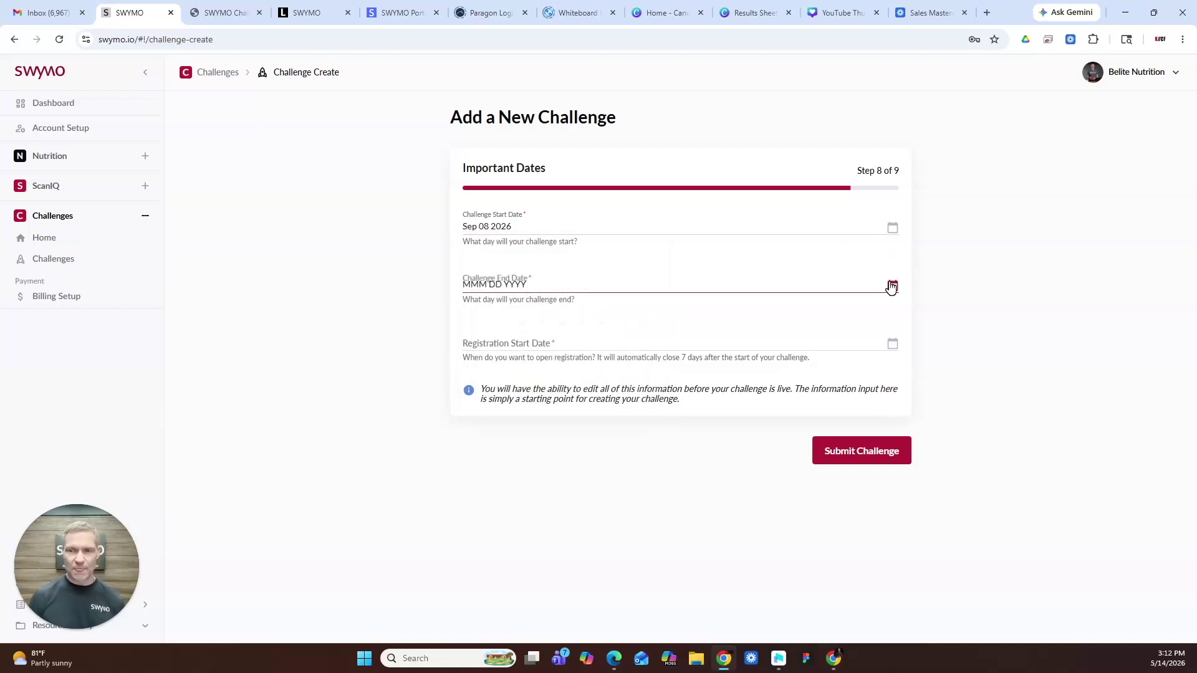
{"action": "left_click", "coordinate": [648, 315]}
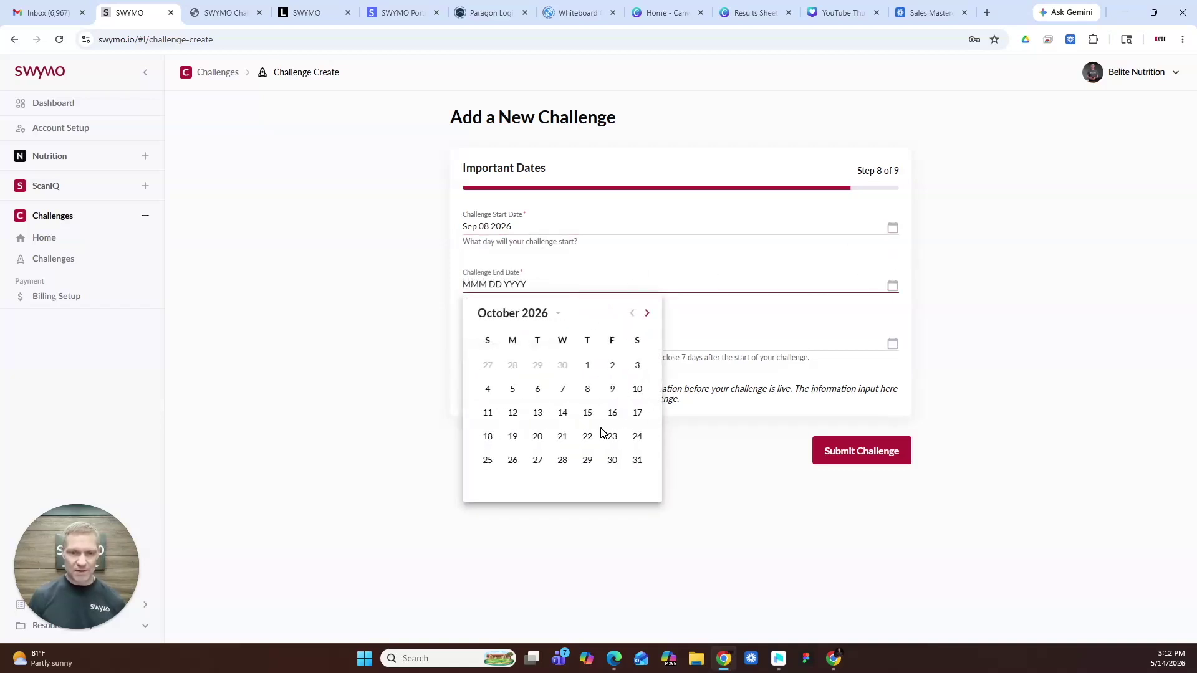
{"action": "left_click", "coordinate": [611, 460]}
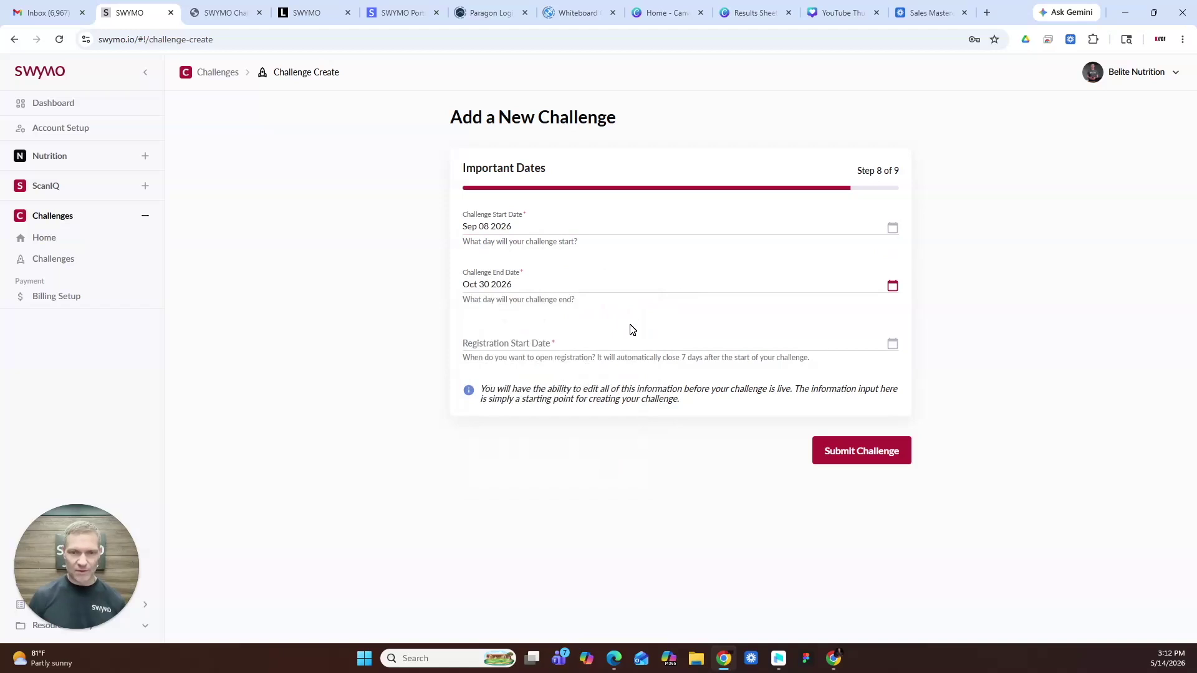
Set the challenge's registration start date to Aug 03 2026
{"action": "left_click", "coordinate": [892, 345]}
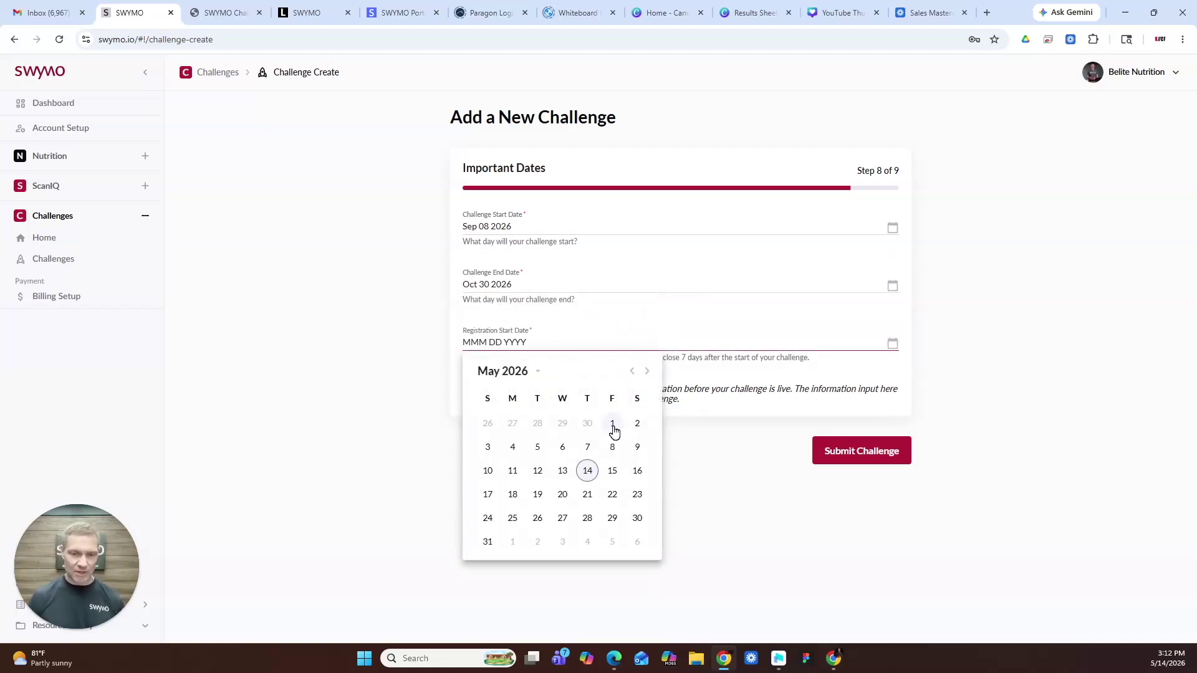
{"action": "left_click", "coordinate": [648, 371]}
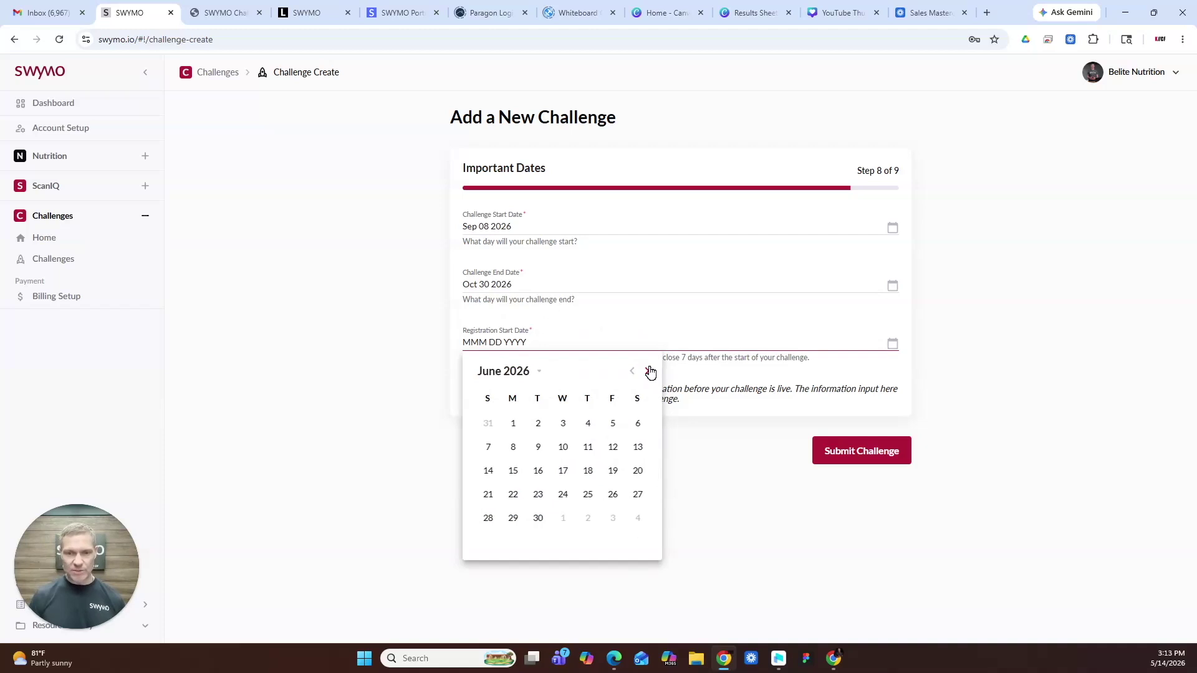
{"action": "left_click", "coordinate": [648, 372]}
{"action": "left_click", "coordinate": [649, 372]}
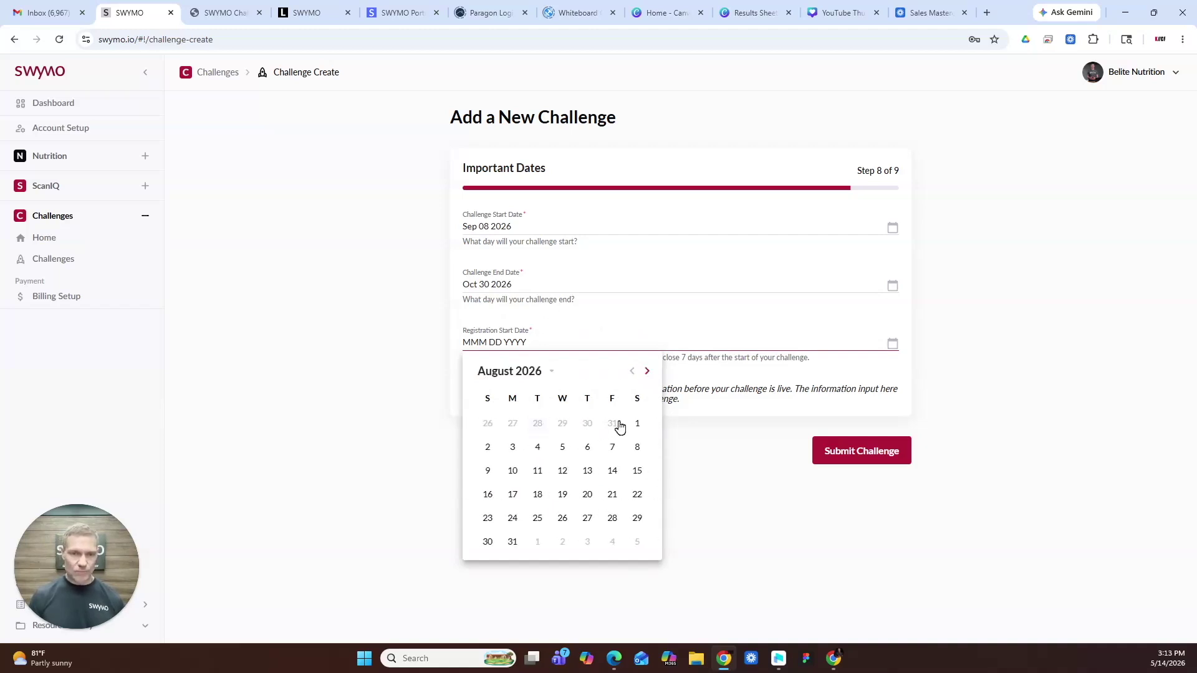
{"action": "left_click", "coordinate": [513, 449]}
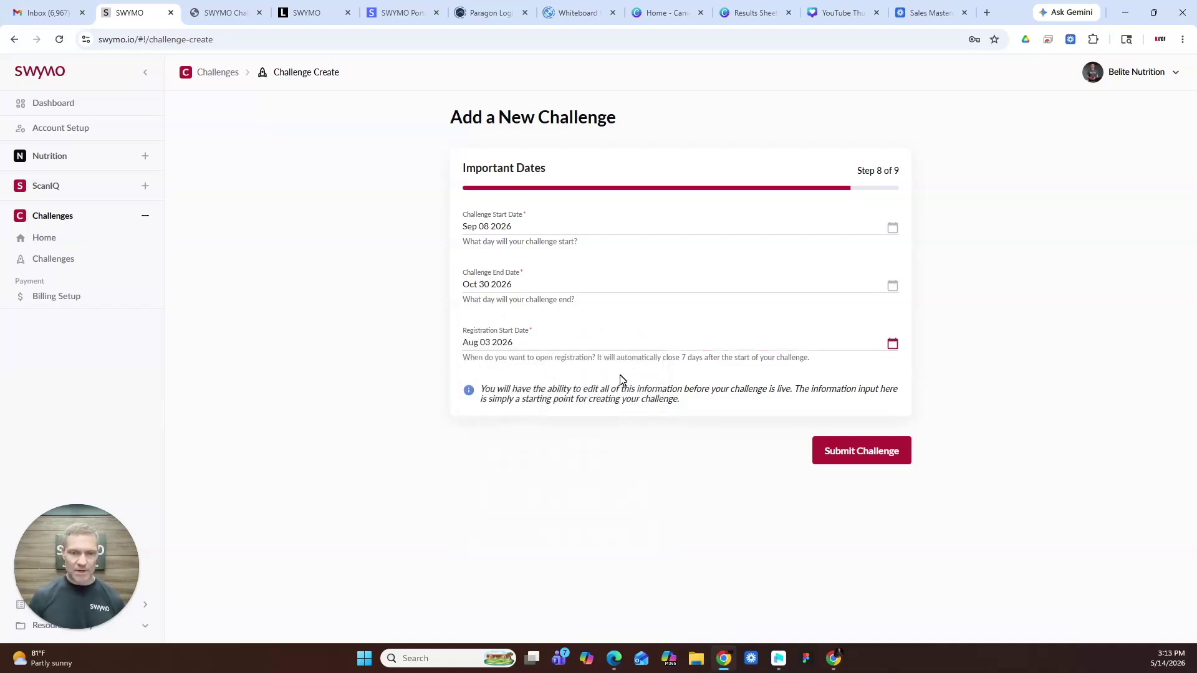
Submit the new challenge and open its draft to finish the setup
{"action": "left_click", "coordinate": [880, 449]}
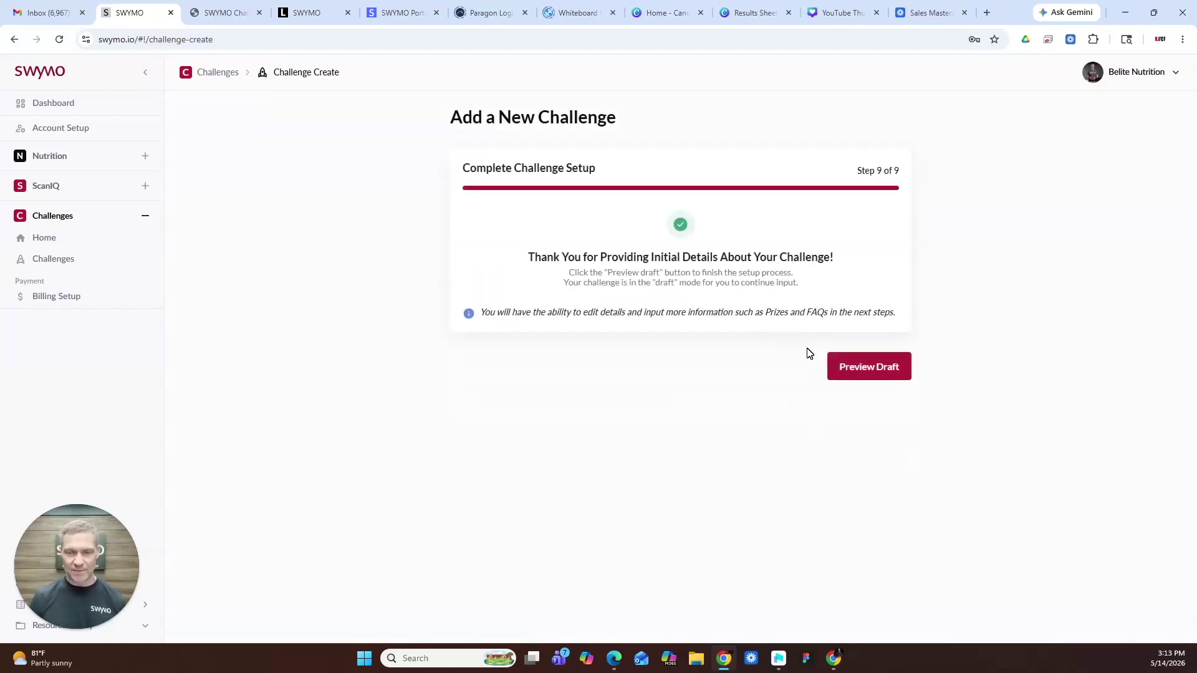
{"action": "left_click", "coordinate": [867, 367]}
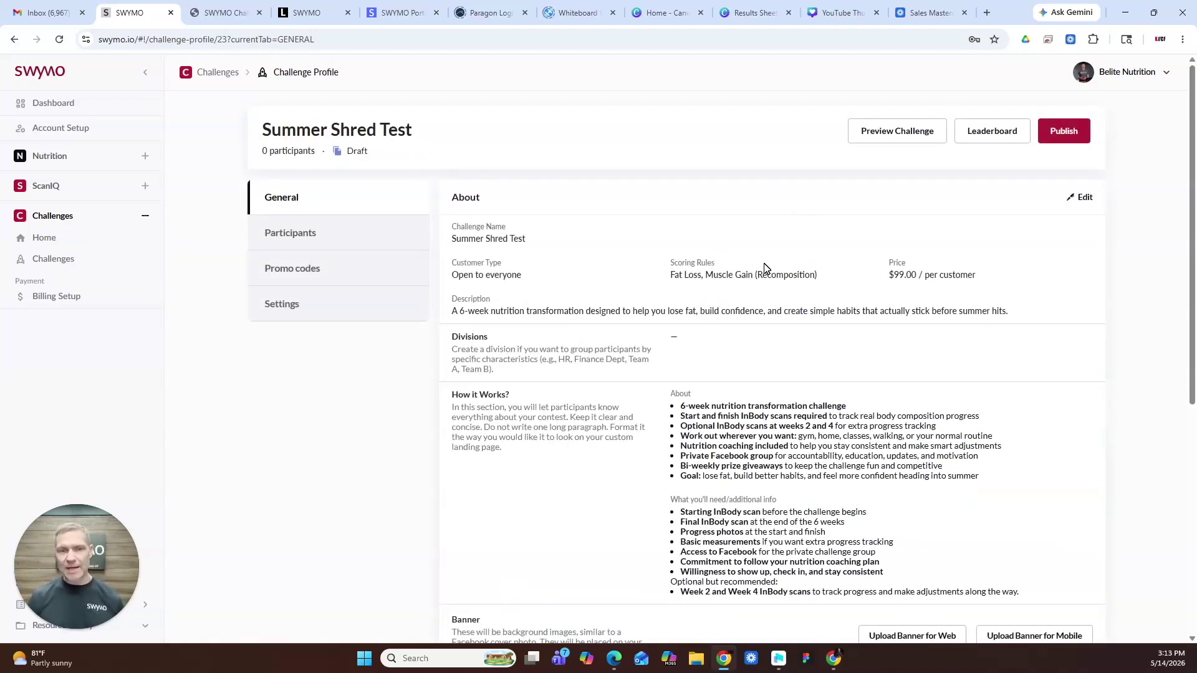
Edit the draft's About section and name the first division HR Team
{"action": "scroll", "coordinate": [769, 270], "scroll_direction": "down", "scroll_amount": 1}
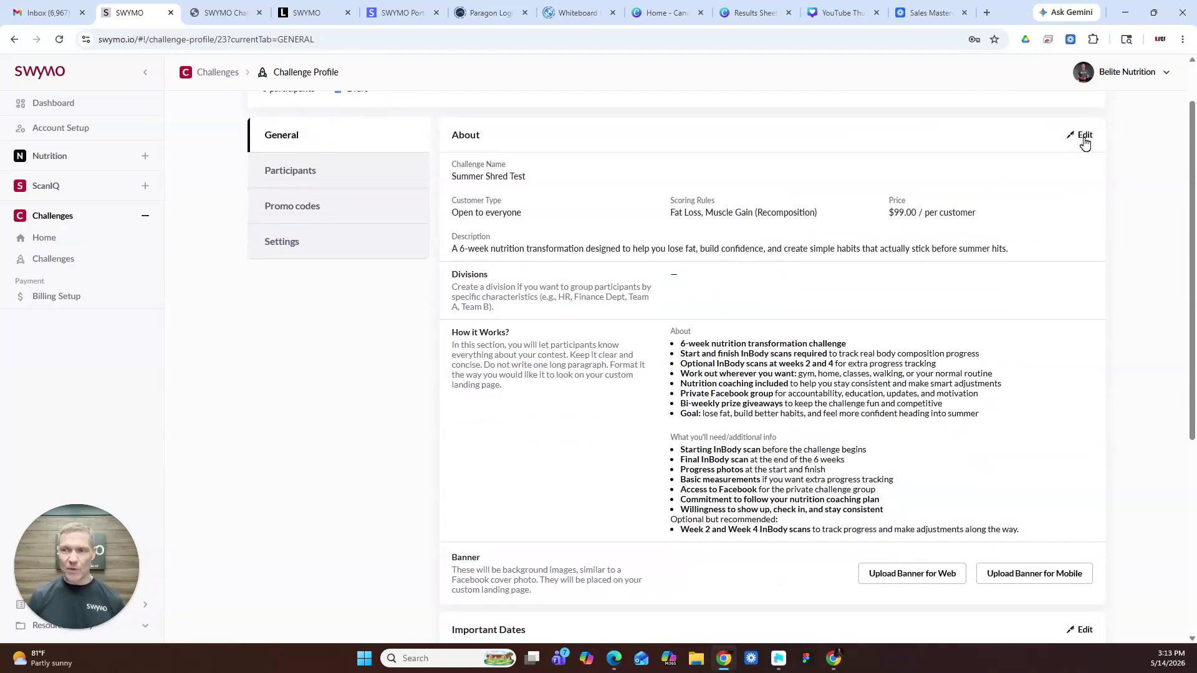
{"action": "left_click", "coordinate": [1082, 136]}
{"action": "left_click", "coordinate": [725, 328]}
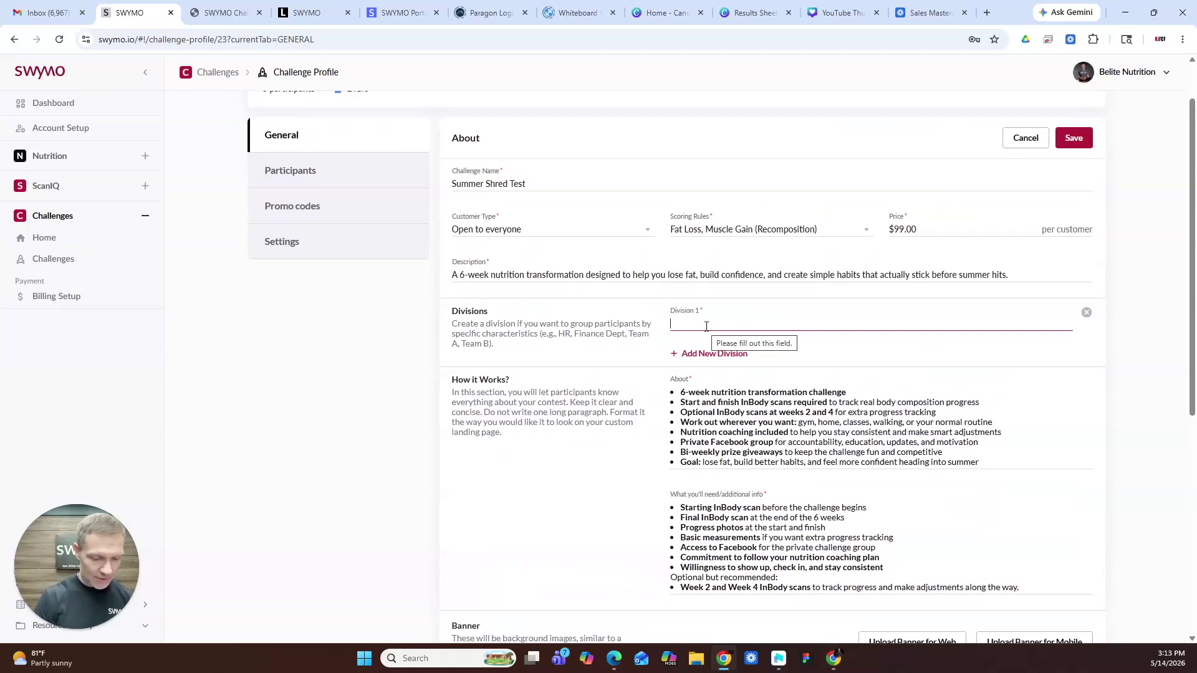
{"action": "type", "text": "HR "}
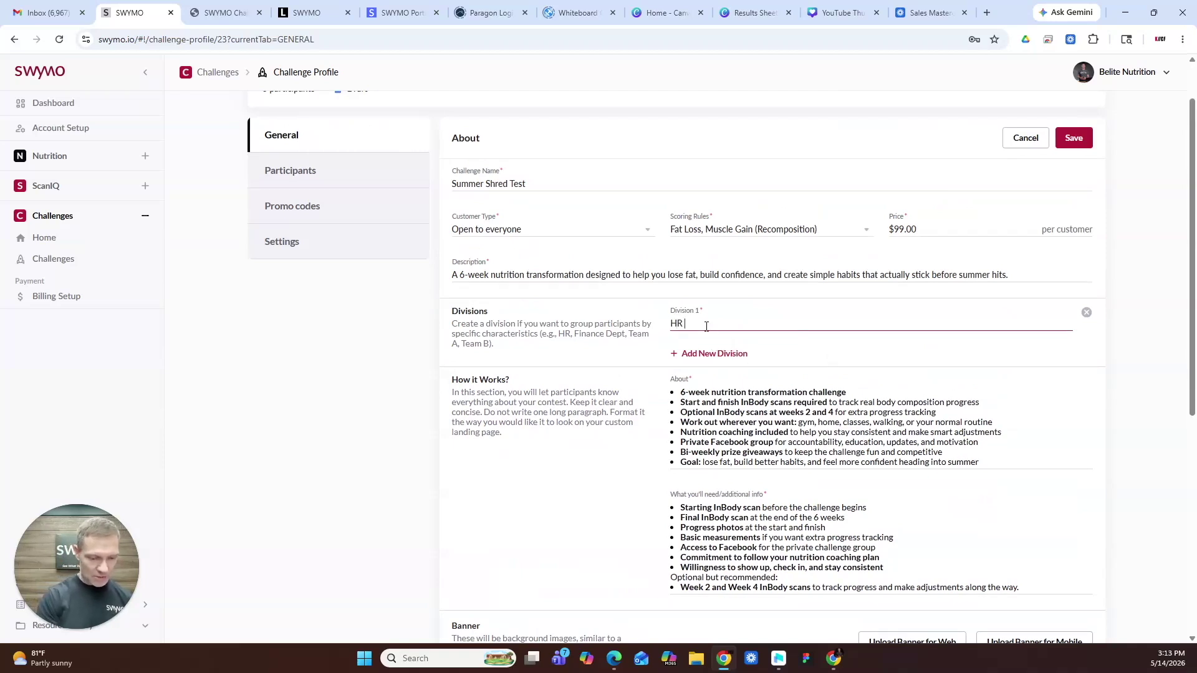
{"action": "type", "text": "Team"}
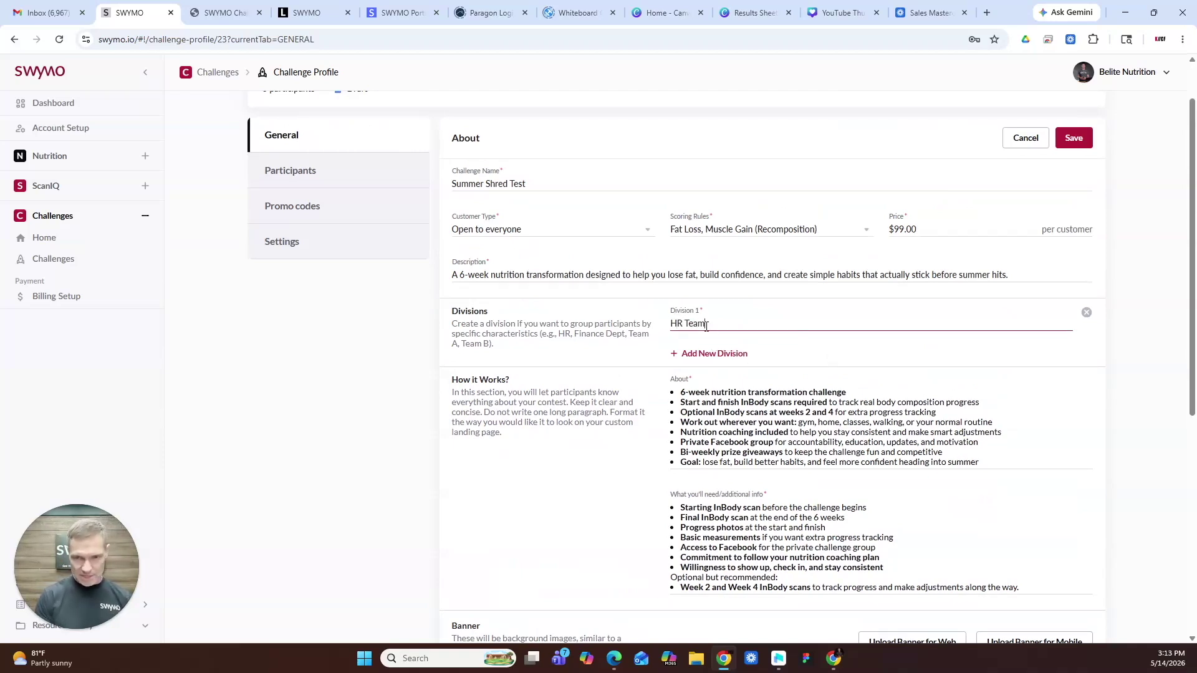
Add a second division named Management and save the About section
{"action": "left_click", "coordinate": [721, 354]}
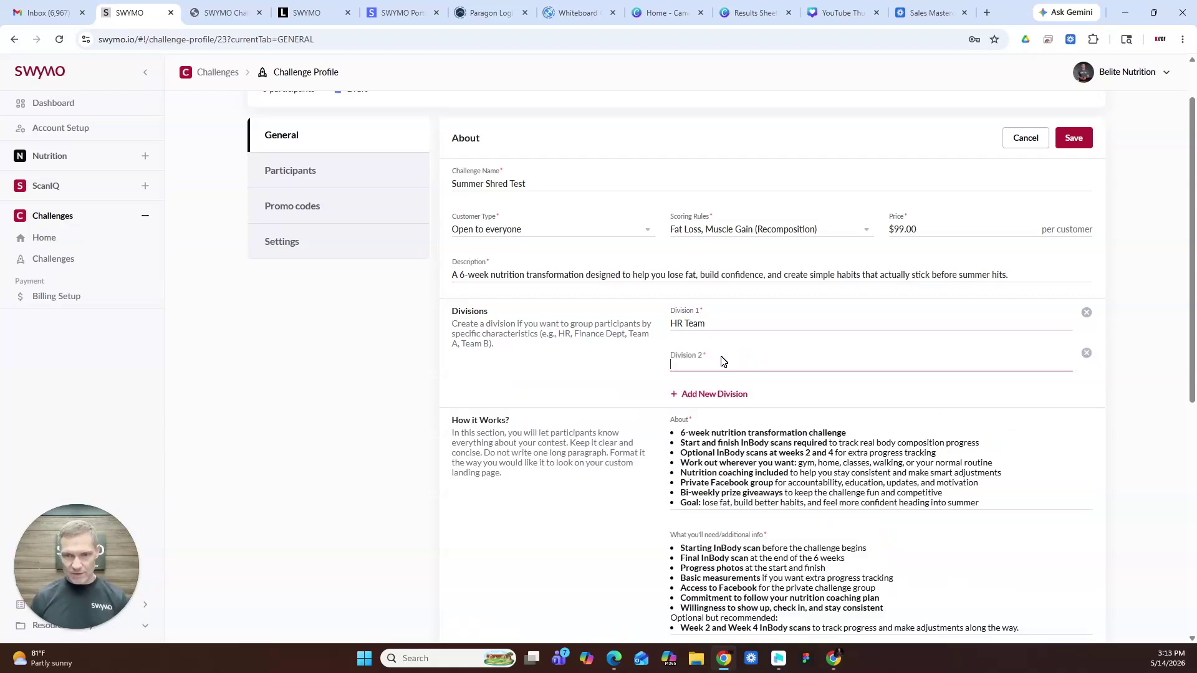
{"action": "type", "text": "Managemnt"}
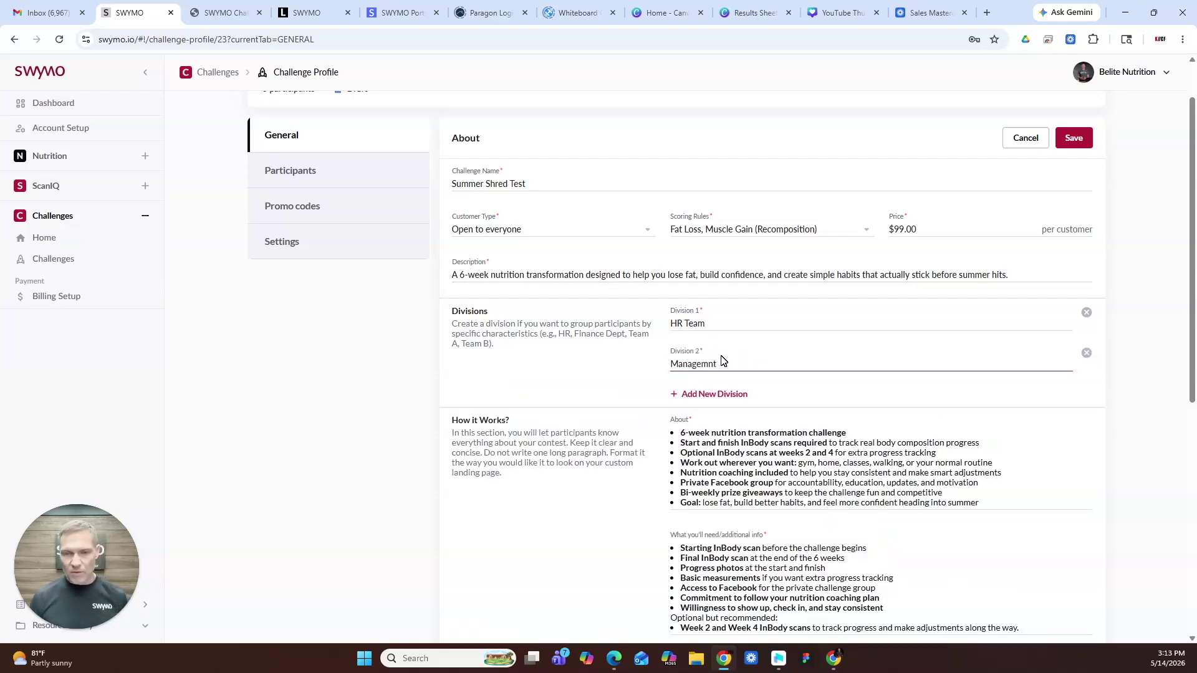
{"action": "type", "text": "en"}
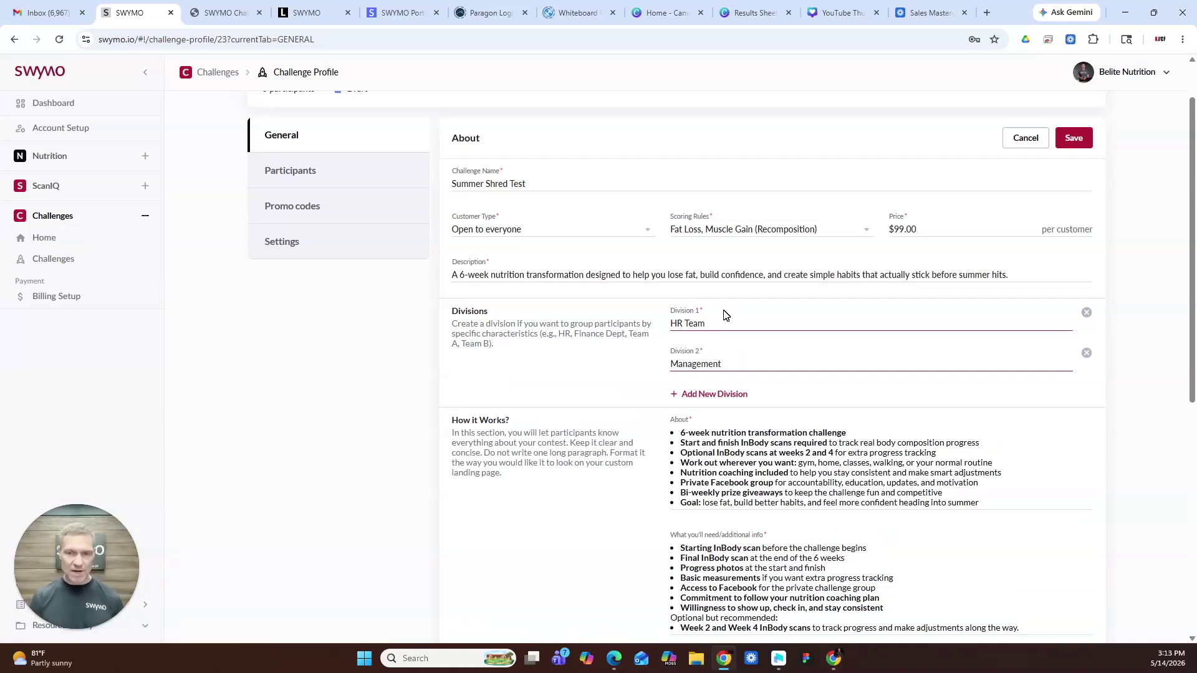
{"action": "scroll", "coordinate": [738, 328], "scroll_direction": "down", "scroll_amount": 2}
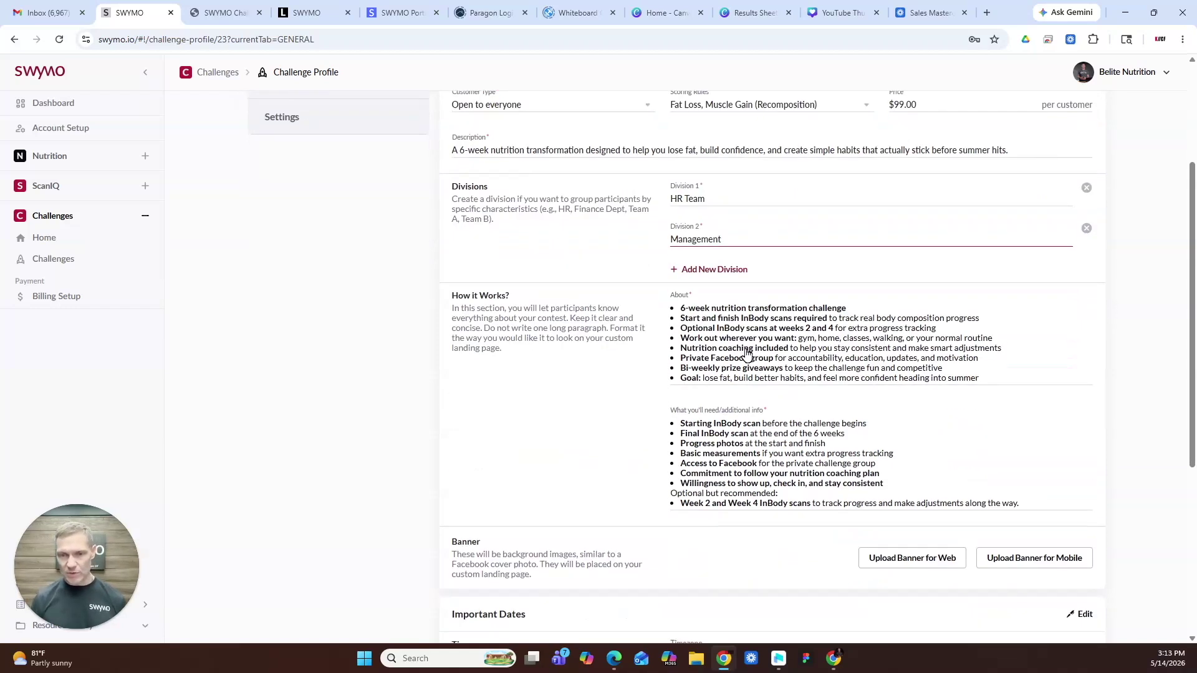
{"action": "scroll", "coordinate": [740, 208], "scroll_direction": "down", "scroll_amount": 1}
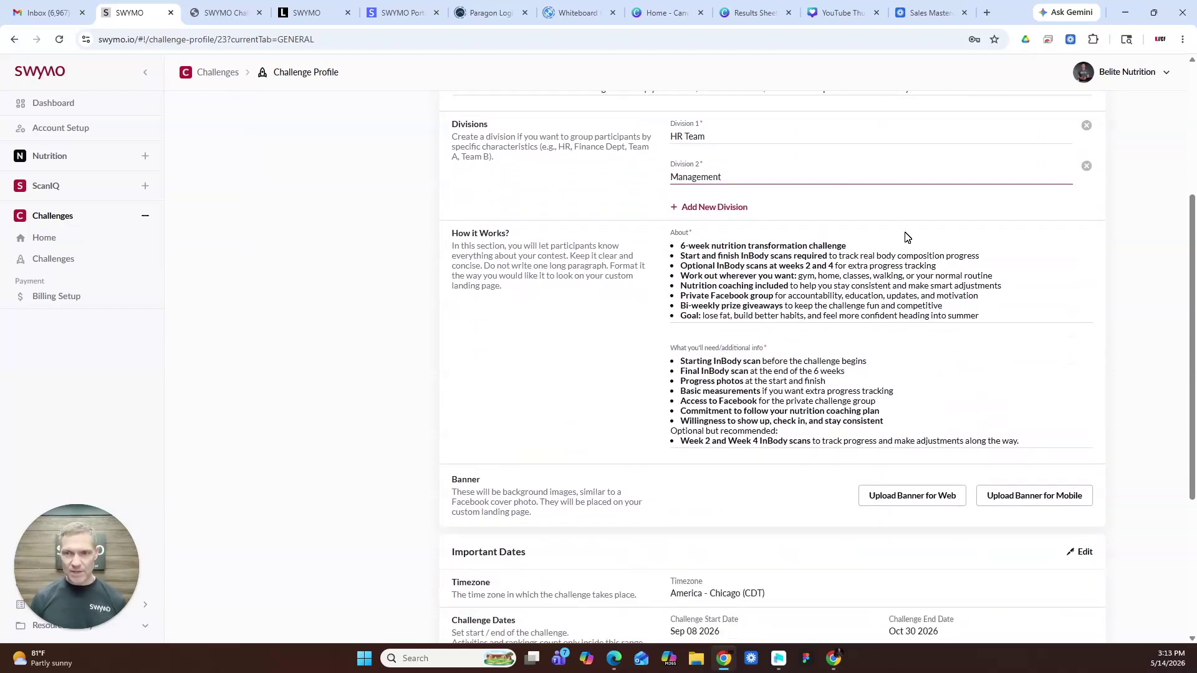
{"action": "scroll", "coordinate": [900, 214], "scroll_direction": "up", "scroll_amount": 3}
{"action": "left_click", "coordinate": [1073, 140]}
Turn on the Prizes and FAQ sections of the draft challenge to bring up their entry fields
{"action": "scroll", "coordinate": [900, 403], "scroll_direction": "down", "scroll_amount": 2}
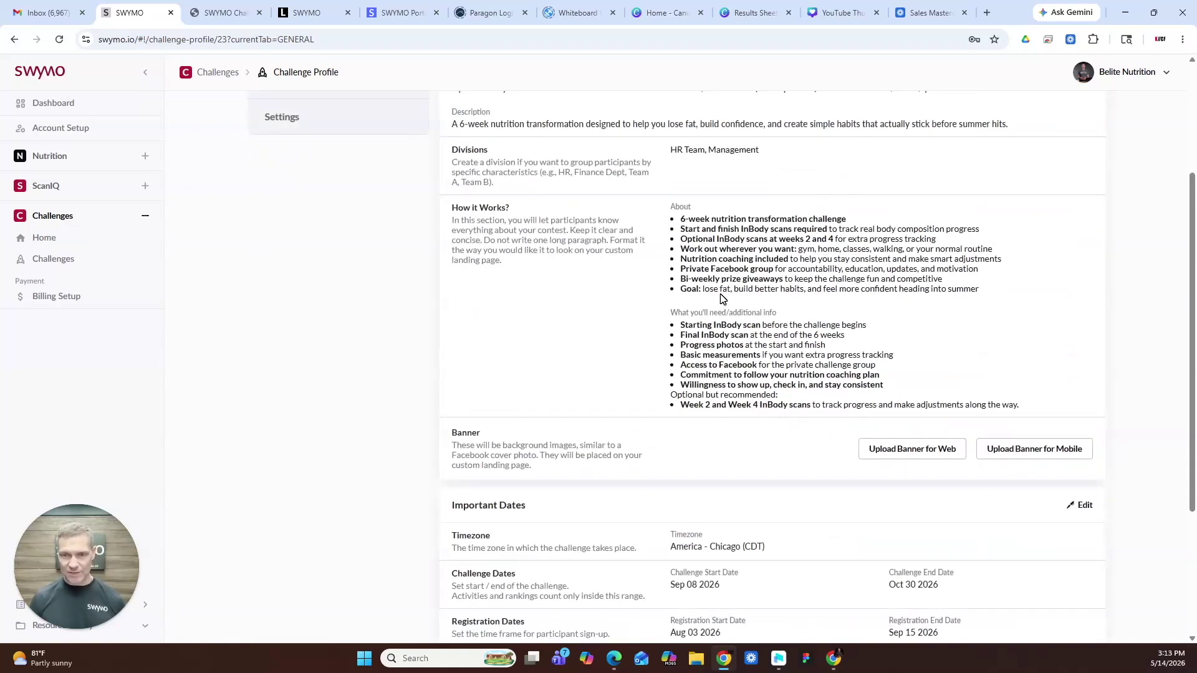
{"action": "scroll", "coordinate": [723, 296], "scroll_direction": "down", "scroll_amount": 1}
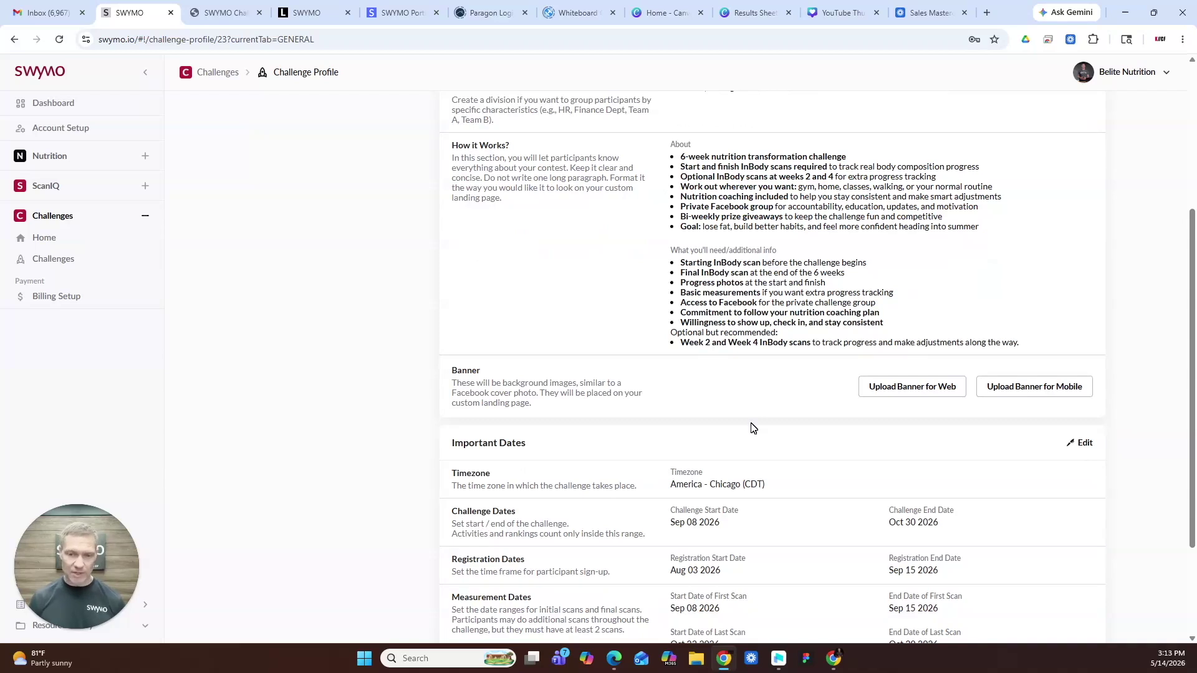
{"action": "scroll", "coordinate": [751, 423], "scroll_direction": "down", "scroll_amount": 2}
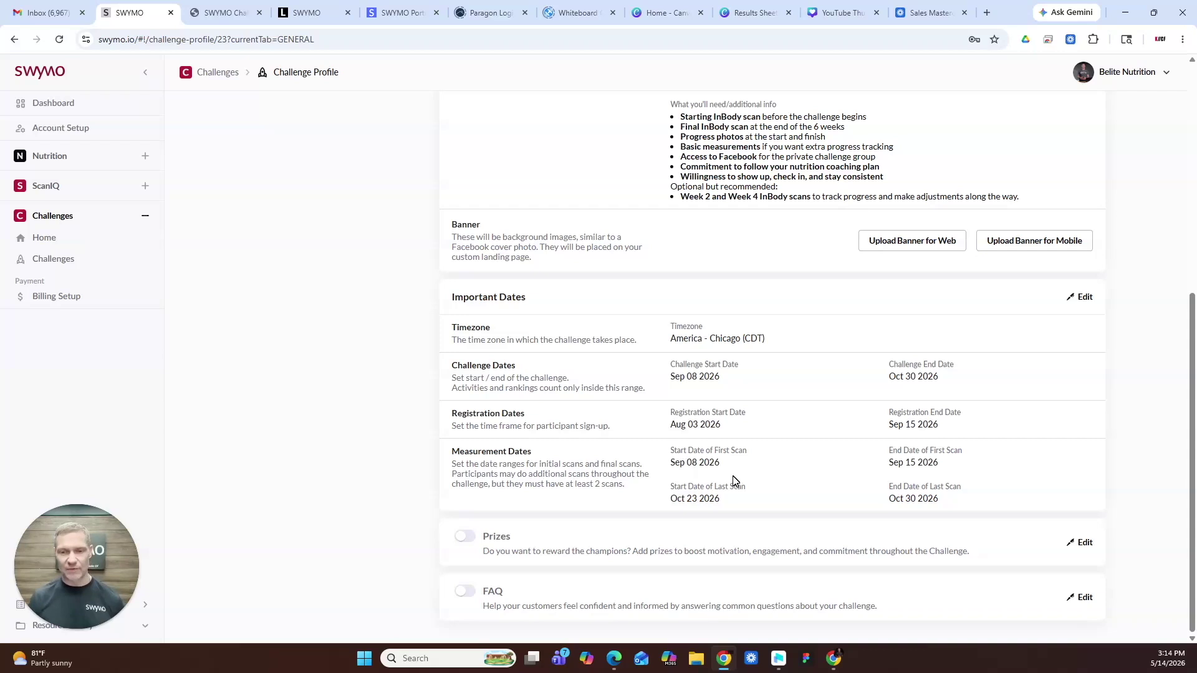
{"action": "left_click", "coordinate": [1079, 542]}
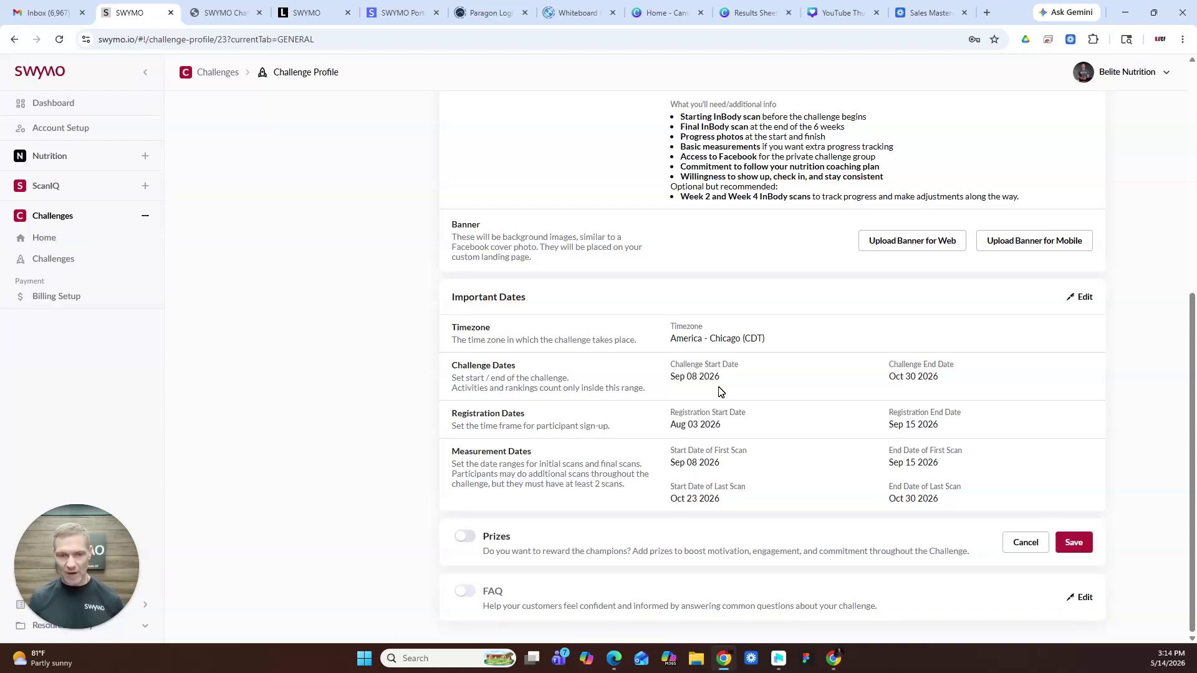
{"action": "left_click", "coordinate": [472, 537]}
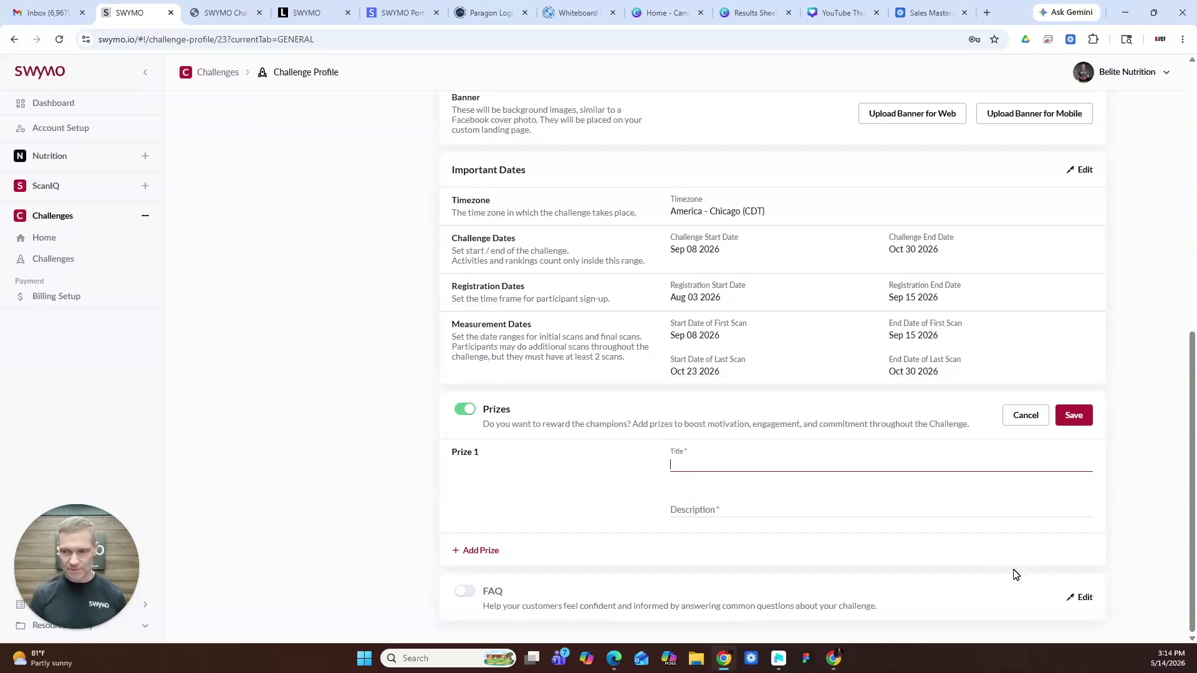
{"action": "left_click", "coordinate": [1077, 598]}
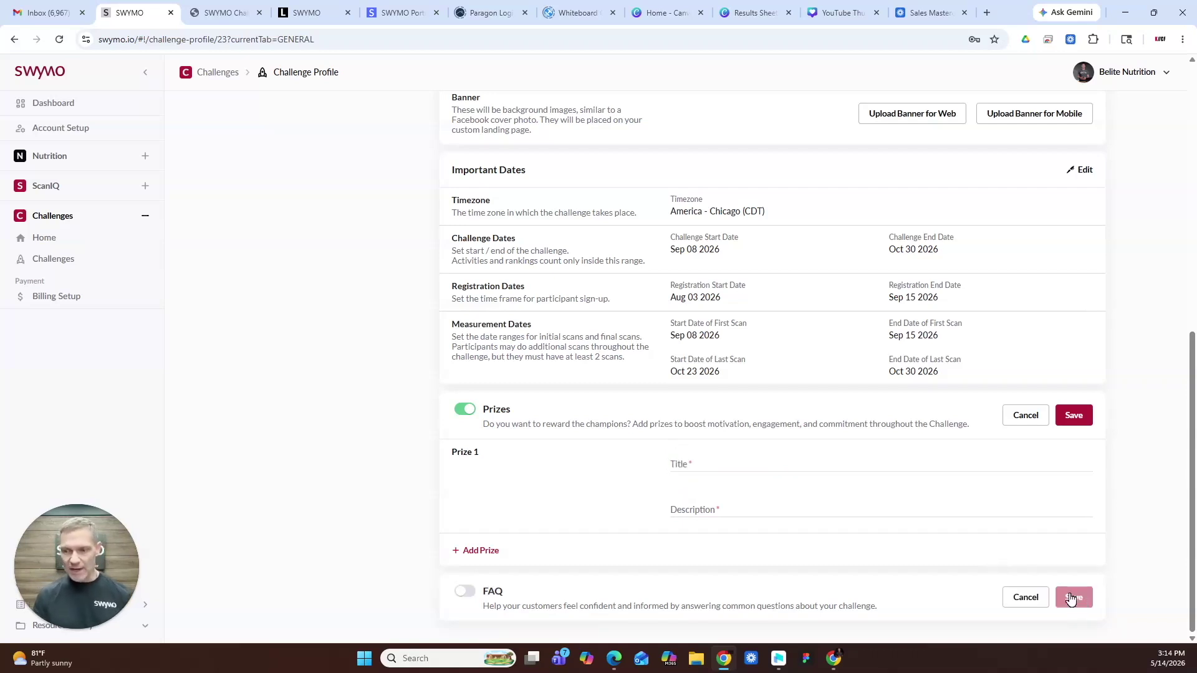
{"action": "left_click", "coordinate": [465, 591]}
{"action": "scroll", "coordinate": [797, 541], "scroll_direction": "down", "scroll_amount": 2}
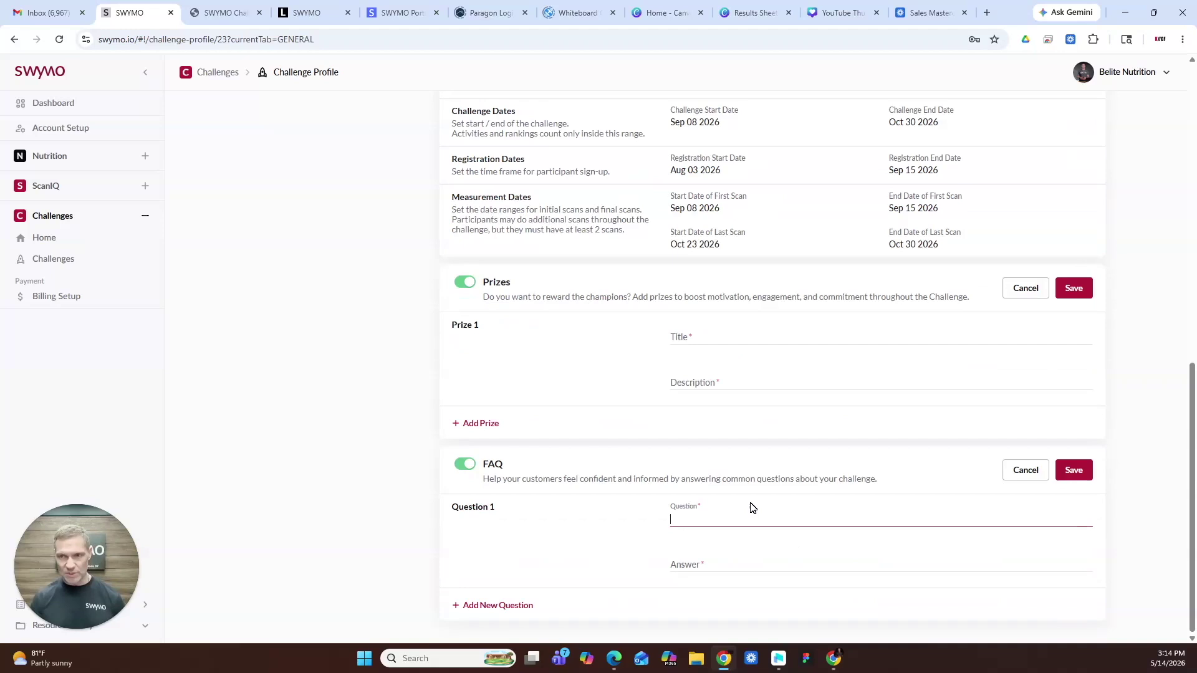
{"action": "scroll", "coordinate": [796, 405], "scroll_direction": "up", "scroll_amount": 10}
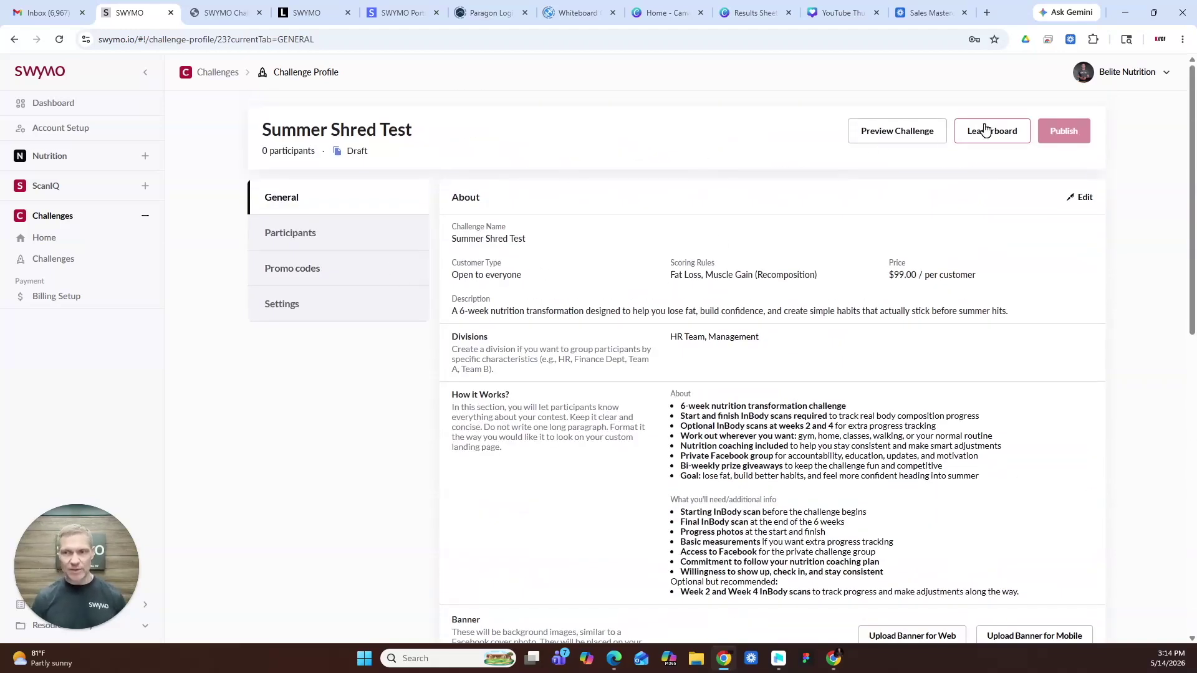
Open the Summer Shred 2026 challenge from the challenge list and examine its description, dates, prizes and FAQ as an example
{"action": "left_click", "coordinate": [43, 266]}
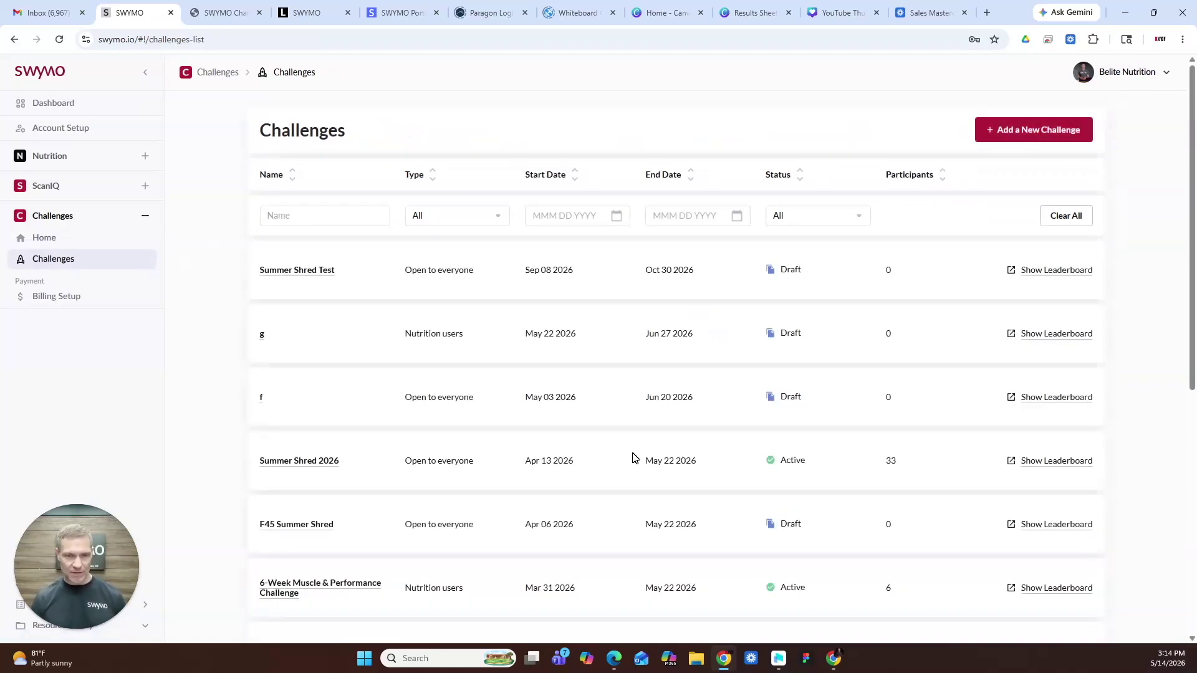
{"action": "scroll", "coordinate": [551, 462], "scroll_direction": "down", "scroll_amount": 1}
{"action": "scroll", "coordinate": [551, 462], "scroll_direction": "down", "scroll_amount": 1}
{"action": "left_click", "coordinate": [315, 336]}
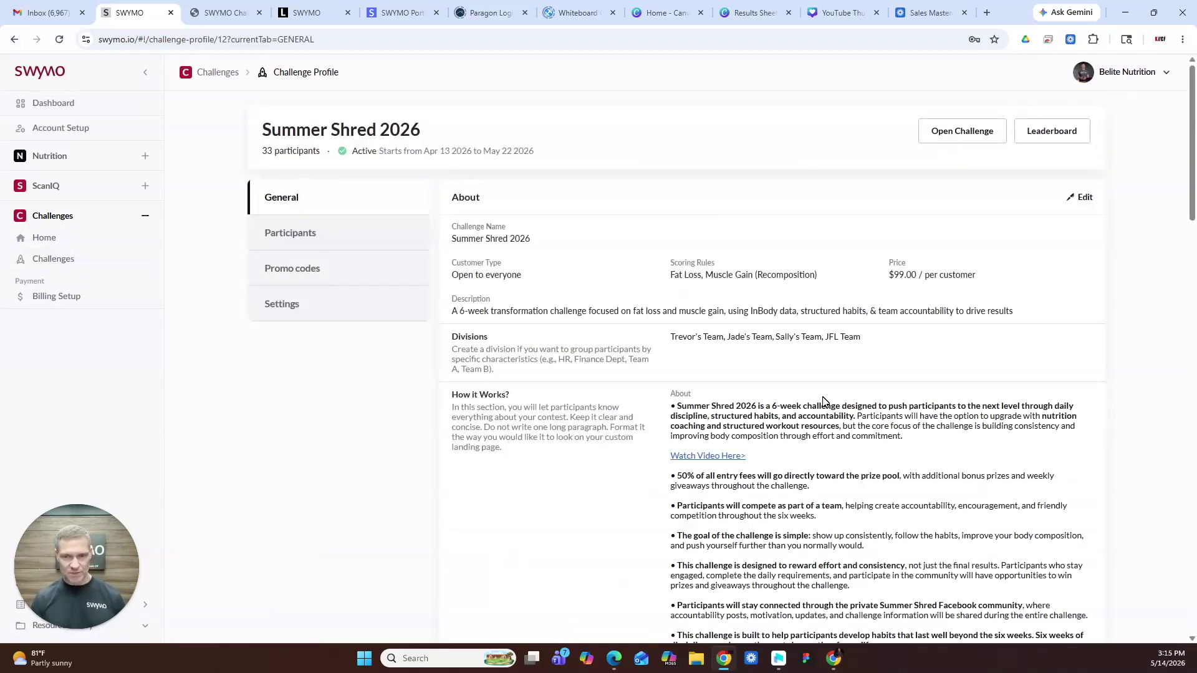
{"action": "scroll", "coordinate": [804, 383], "scroll_direction": "down", "scroll_amount": 6}
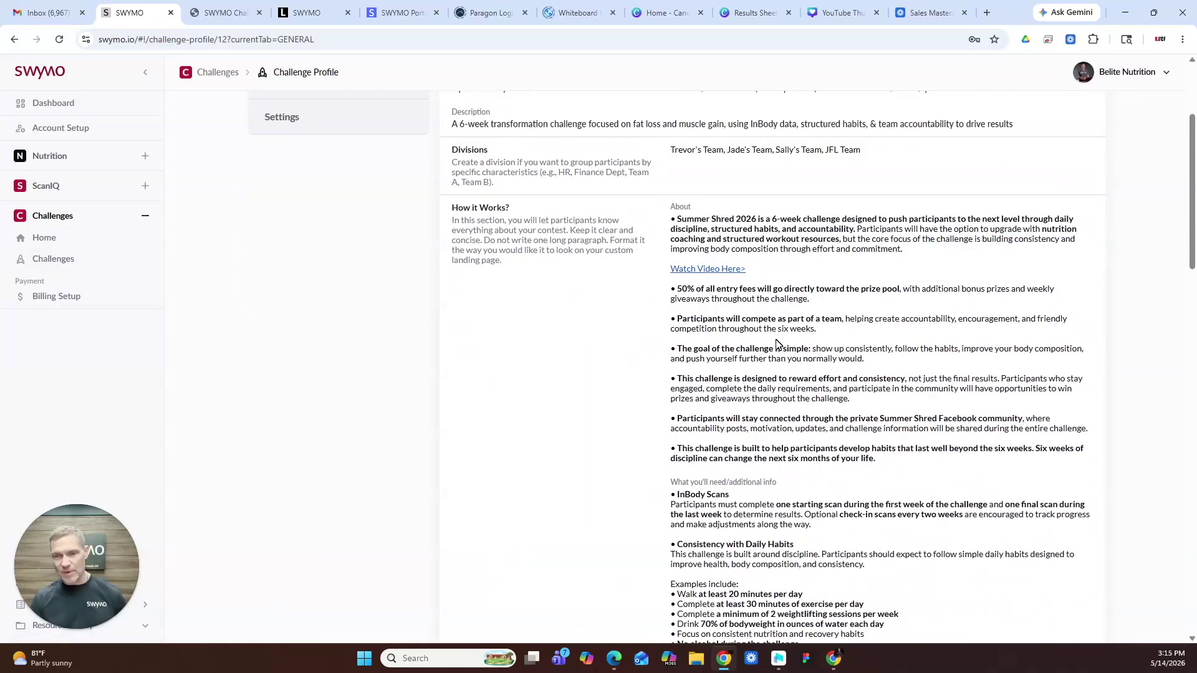
{"action": "scroll", "coordinate": [776, 337], "scroll_direction": "down", "scroll_amount": 4}
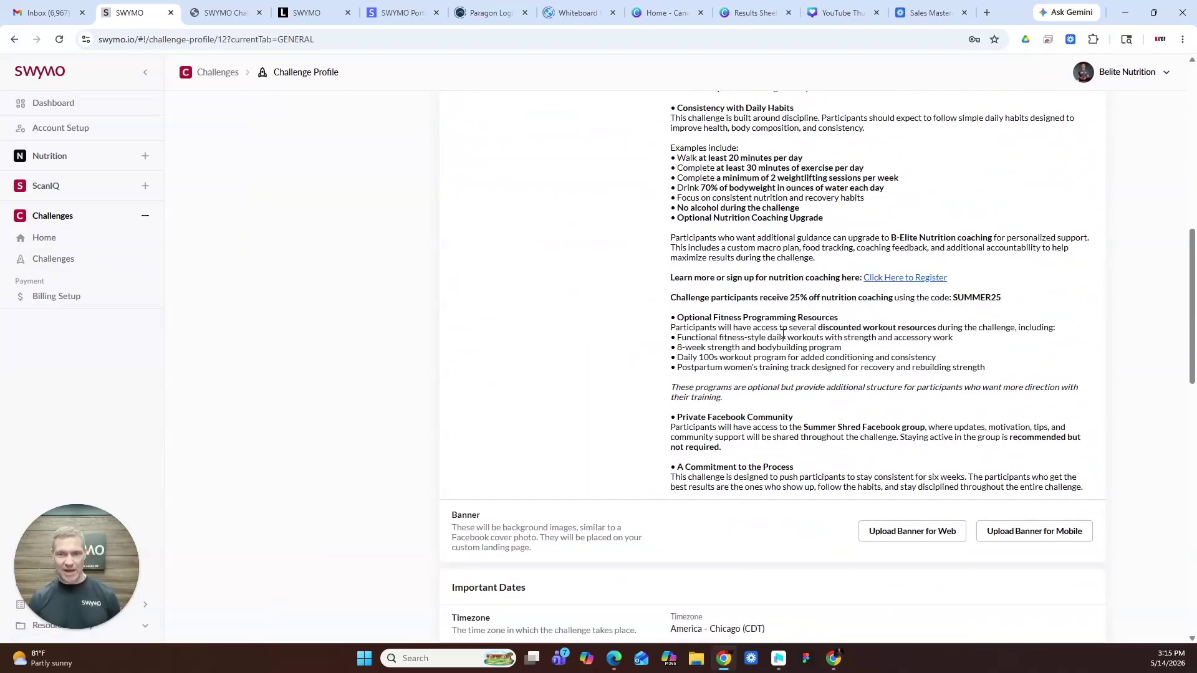
{"action": "scroll", "coordinate": [898, 280], "scroll_direction": "down", "scroll_amount": 7}
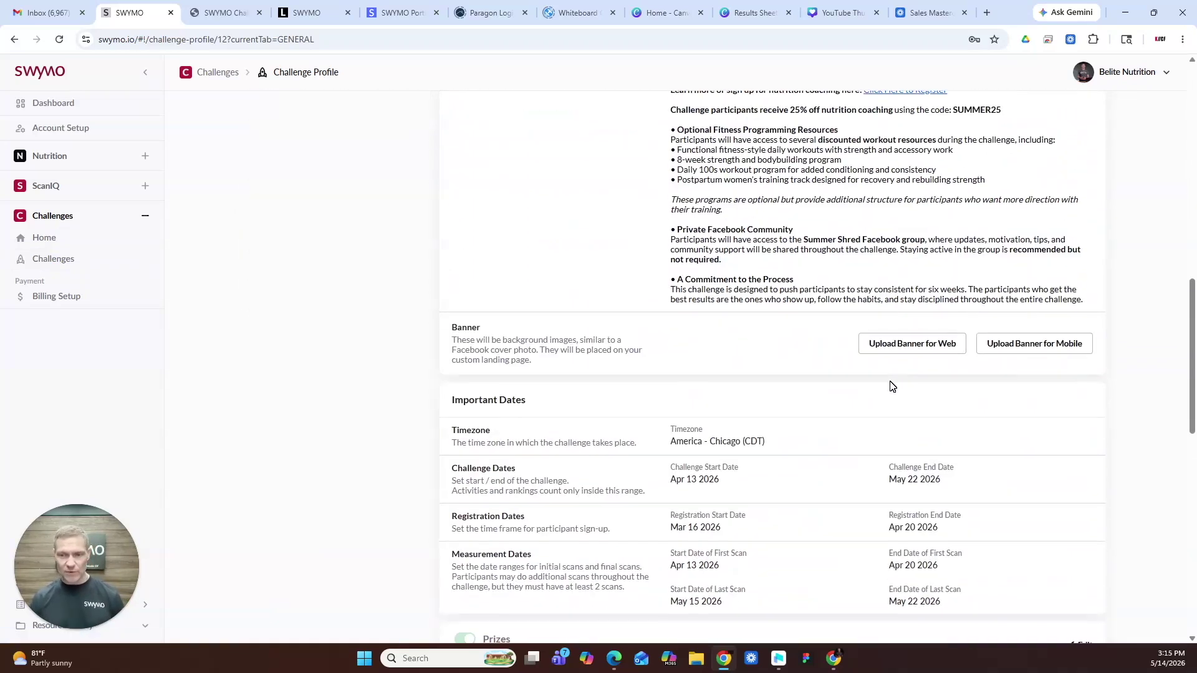
{"action": "scroll", "coordinate": [772, 368], "scroll_direction": "down", "scroll_amount": 4}
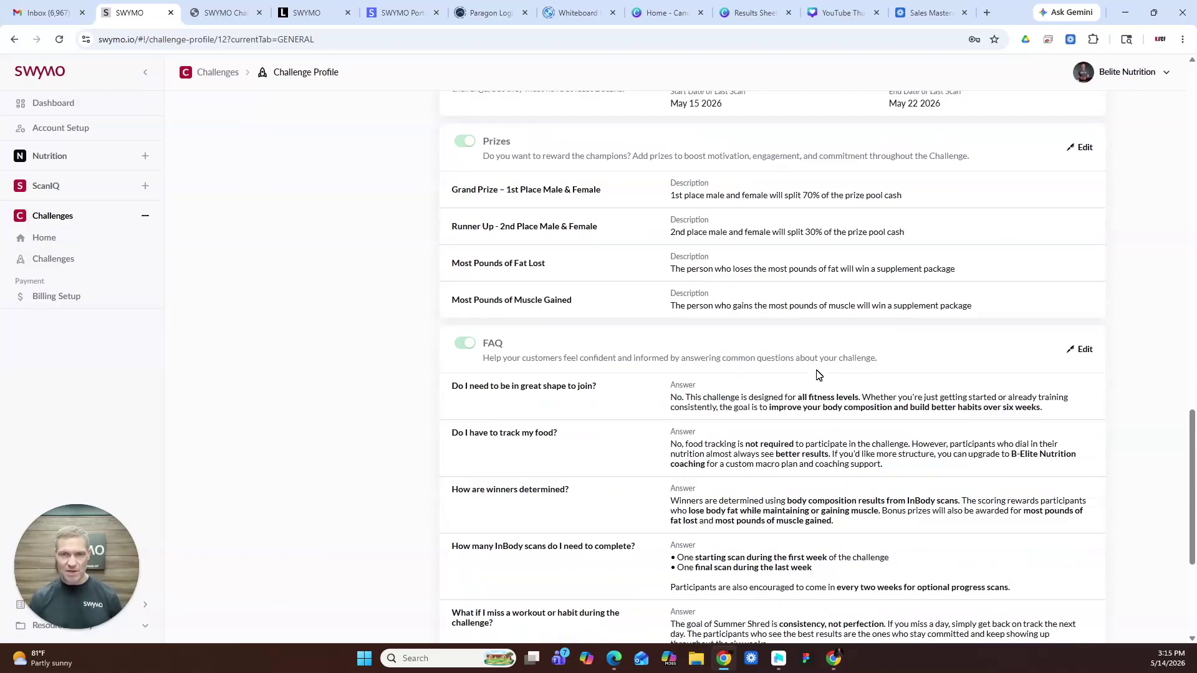
{"action": "scroll", "coordinate": [811, 373], "scroll_direction": "up", "scroll_amount": 11}
{"action": "scroll", "coordinate": [748, 418], "scroll_direction": "up", "scroll_amount": 10}
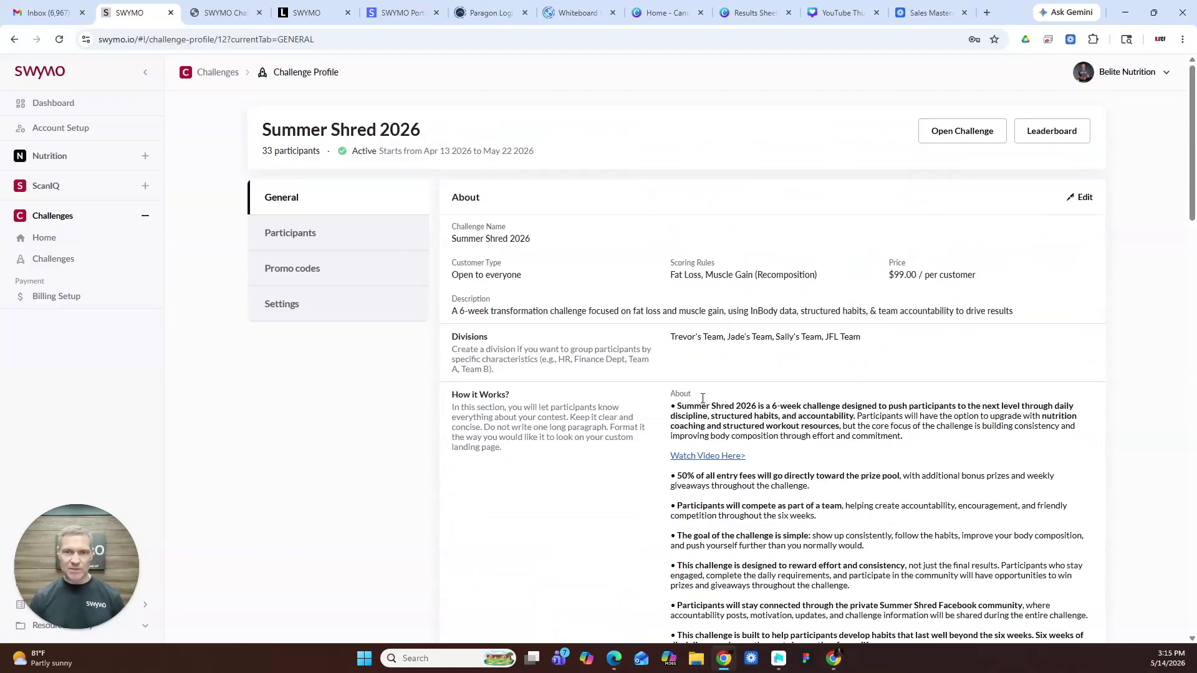
Open the public landing page of Summer Shred 2026, look through its details and collapse the Prizes section
{"action": "left_click", "coordinate": [959, 132]}
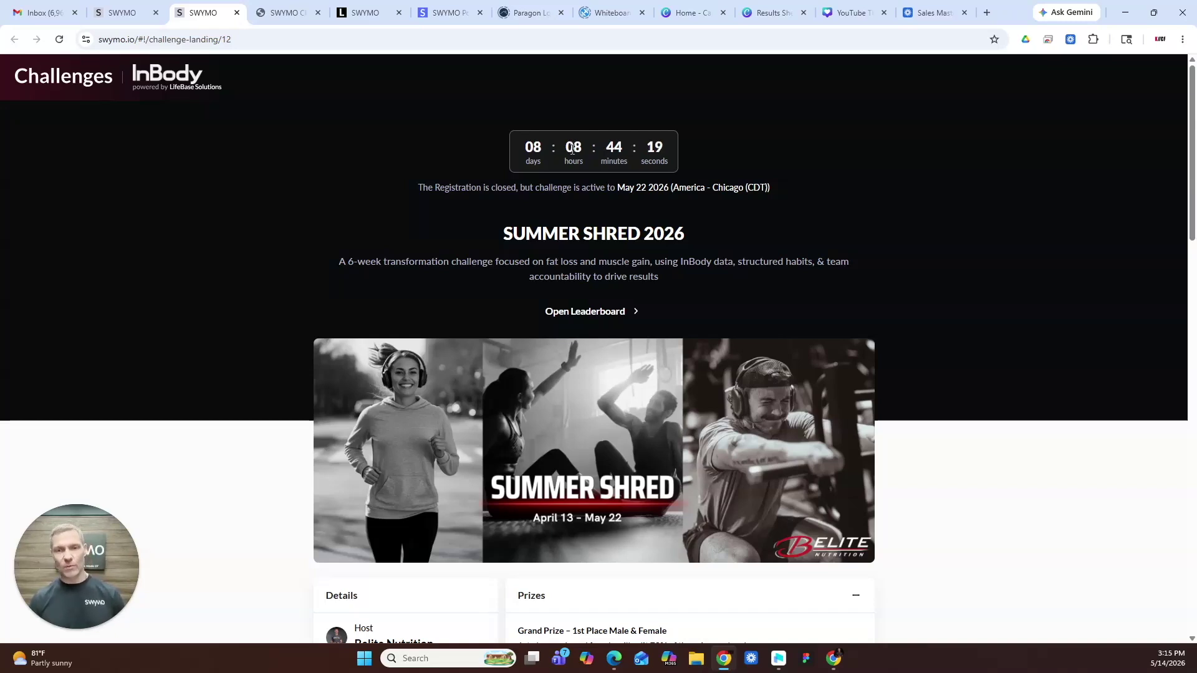
{"action": "scroll", "coordinate": [638, 396], "scroll_direction": "down", "scroll_amount": 3}
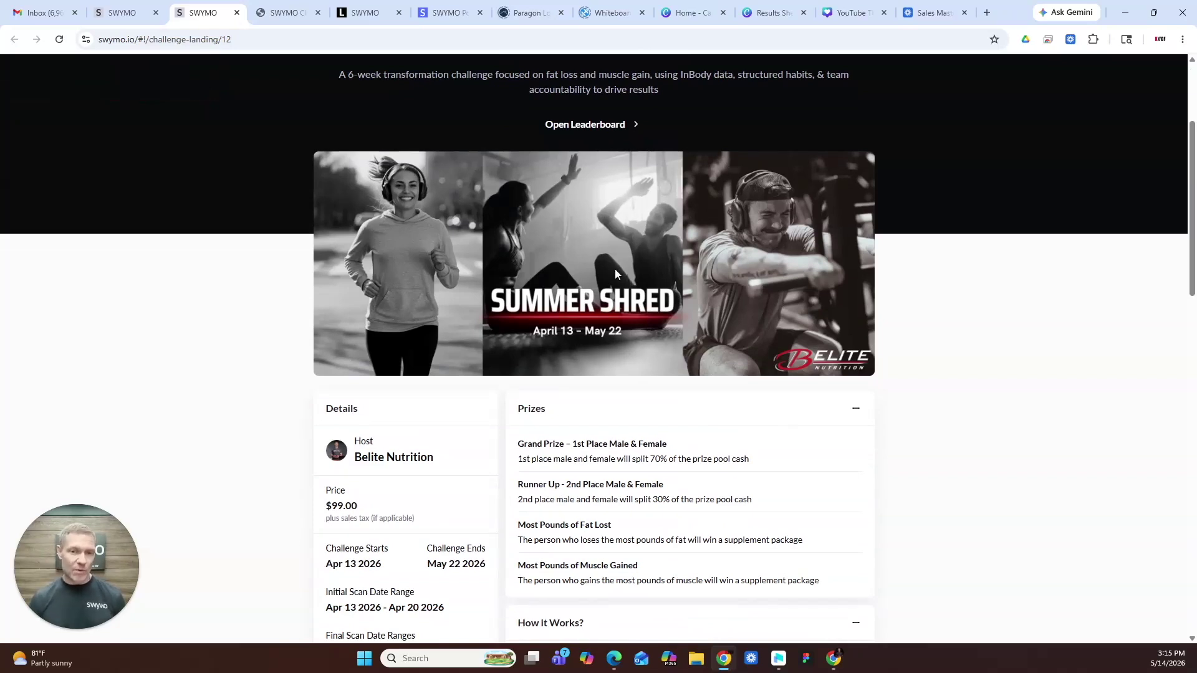
{"action": "scroll", "coordinate": [405, 374], "scroll_direction": "down", "scroll_amount": 3}
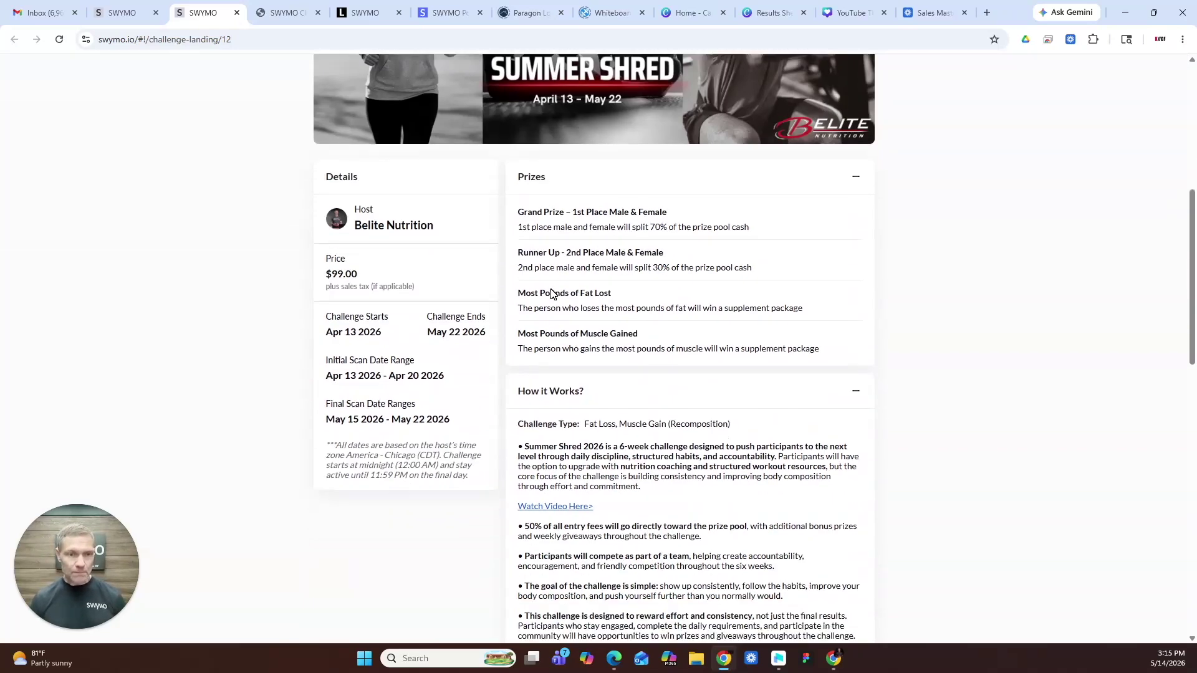
{"action": "scroll", "coordinate": [443, 273], "scroll_direction": "down", "scroll_amount": 1}
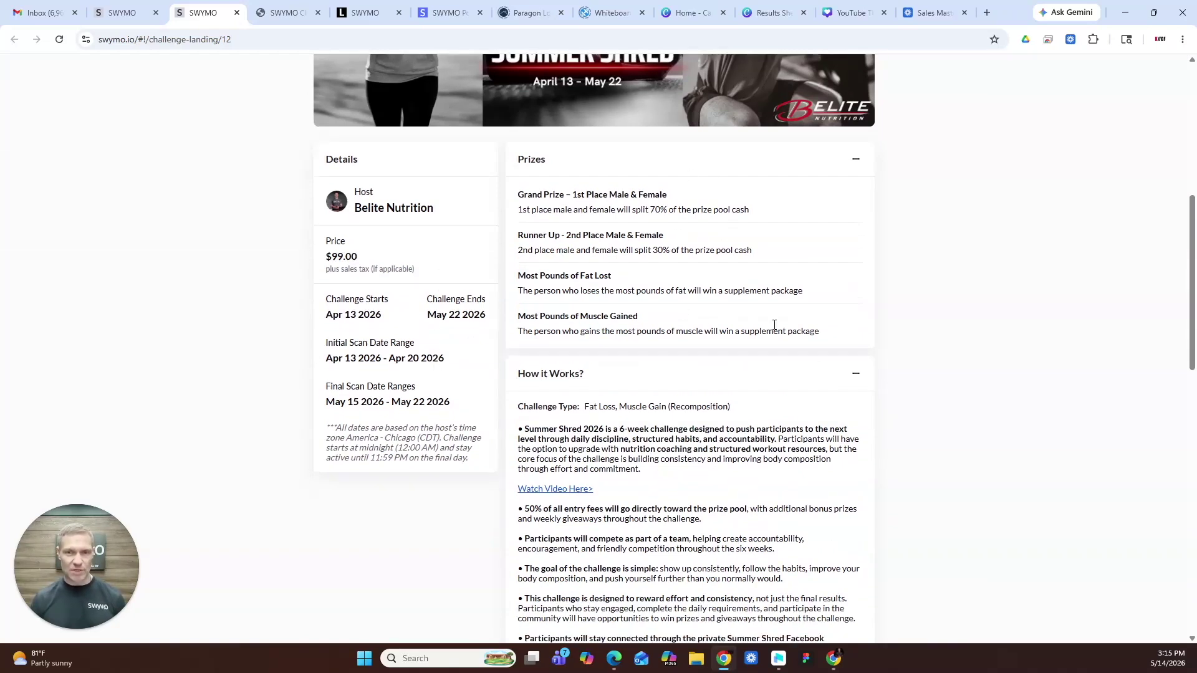
{"action": "left_click", "coordinate": [856, 161]}
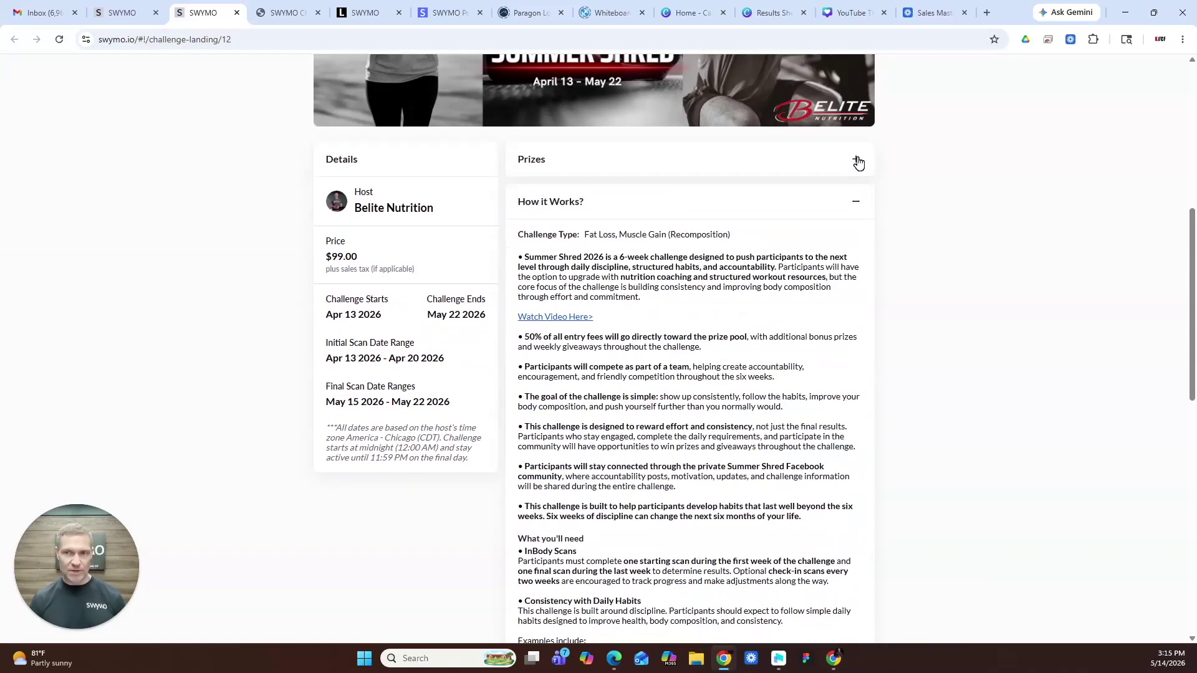
Check the Prizes section once more, collapse it, and examine the initial and final scan date ranges in the challenge details
{"action": "left_click", "coordinate": [857, 162]}
{"action": "left_click", "coordinate": [855, 161]}
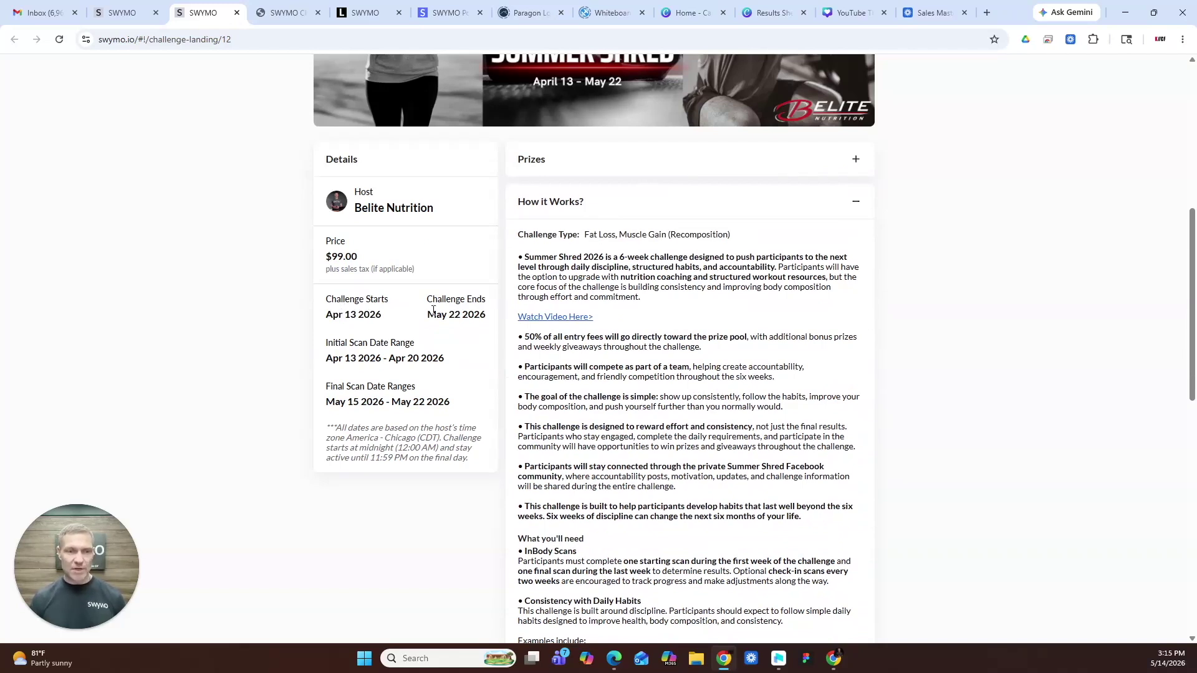
{"action": "left_click_drag", "start_coordinate": [342, 357], "coordinate": [442, 359]}
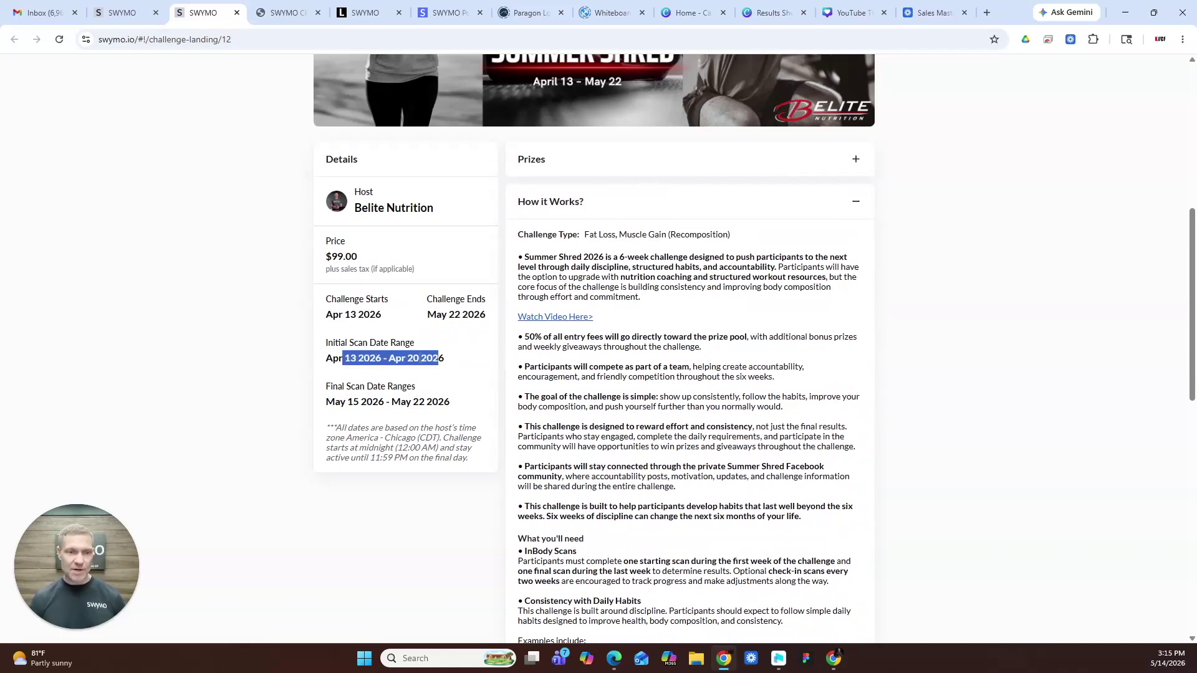
{"action": "left_click", "coordinate": [443, 358]}
{"action": "left_click_drag", "start_coordinate": [340, 402], "coordinate": [410, 403]}
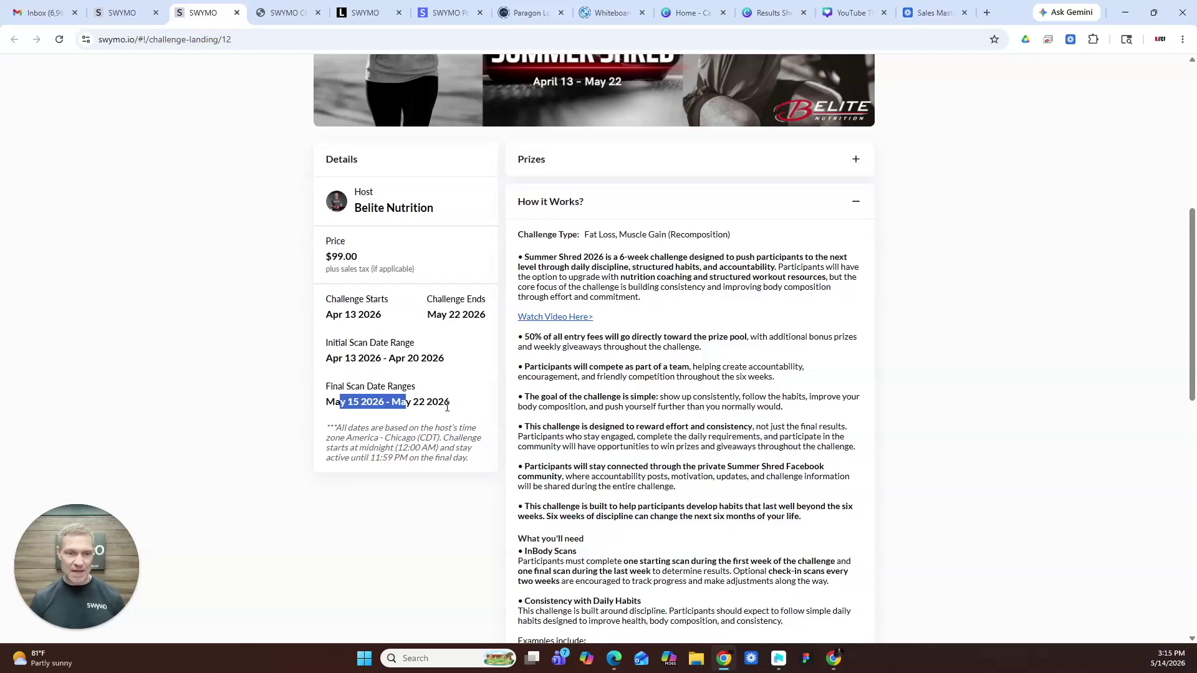
{"action": "left_click", "coordinate": [409, 433]}
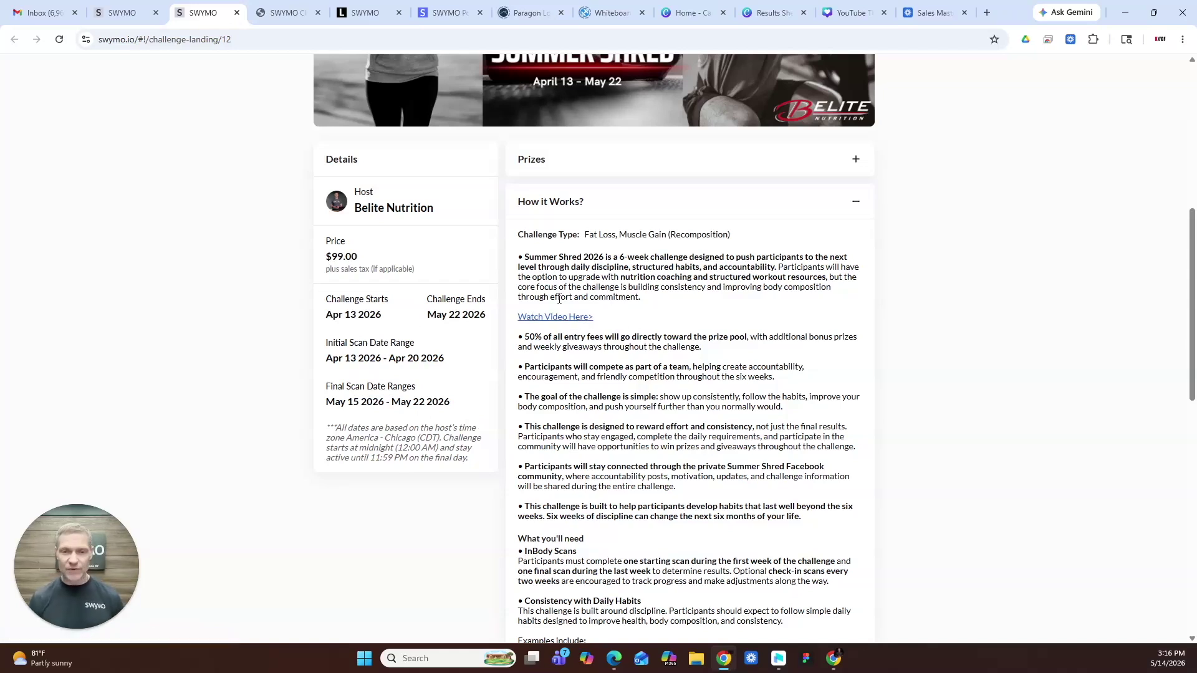
Read through the How it Works section of the landing page and collapse it
{"action": "scroll", "coordinate": [559, 298], "scroll_direction": "down", "scroll_amount": 5}
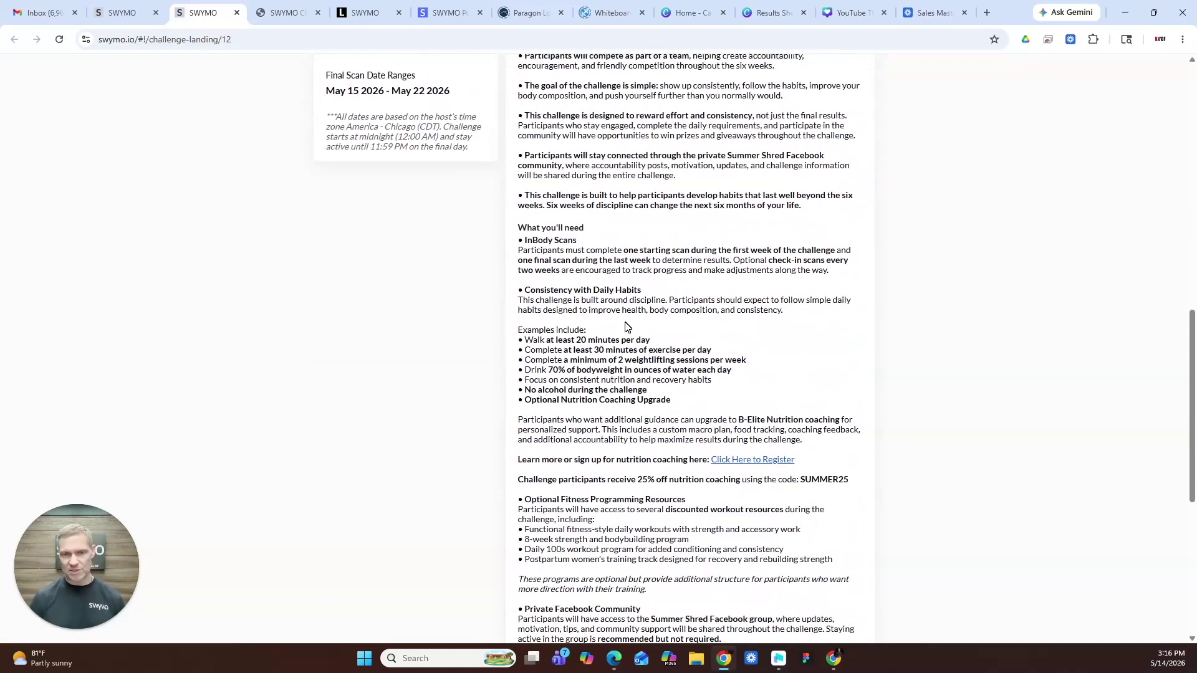
{"action": "scroll", "coordinate": [716, 337], "scroll_direction": "up", "scroll_amount": 4}
{"action": "left_click", "coordinate": [854, 144]}
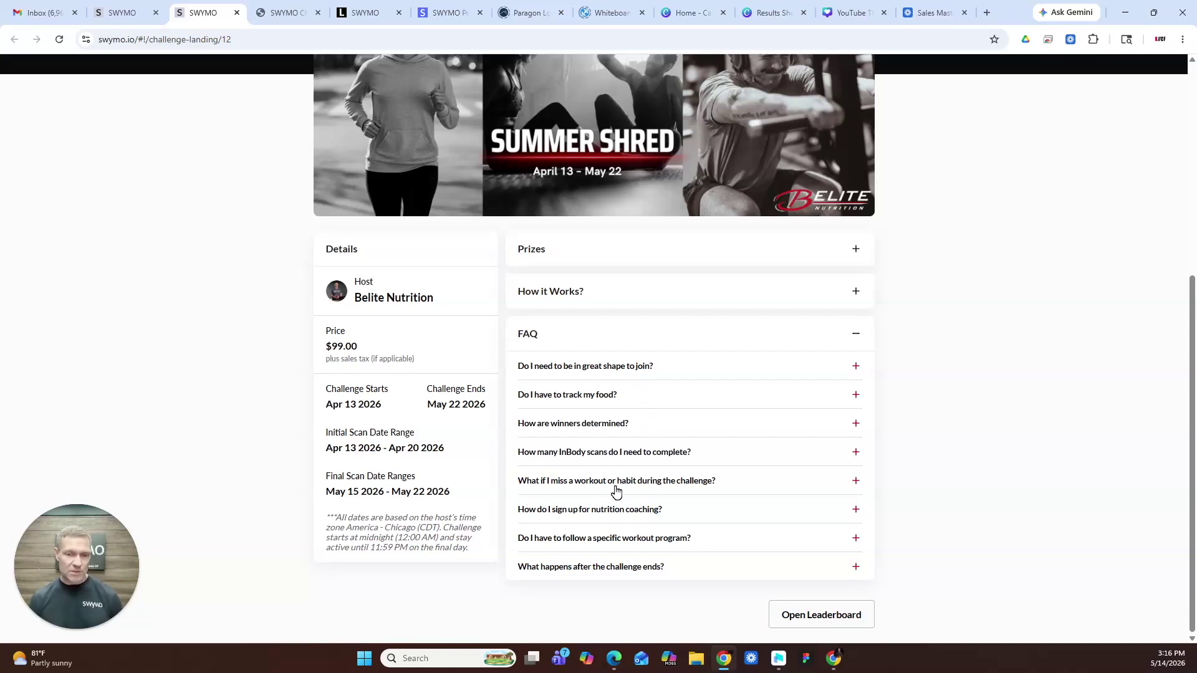
Expand the FAQ answer about signing up for nutrition coaching, open its registration link and close the page it leads to
{"action": "left_click", "coordinate": [616, 512]}
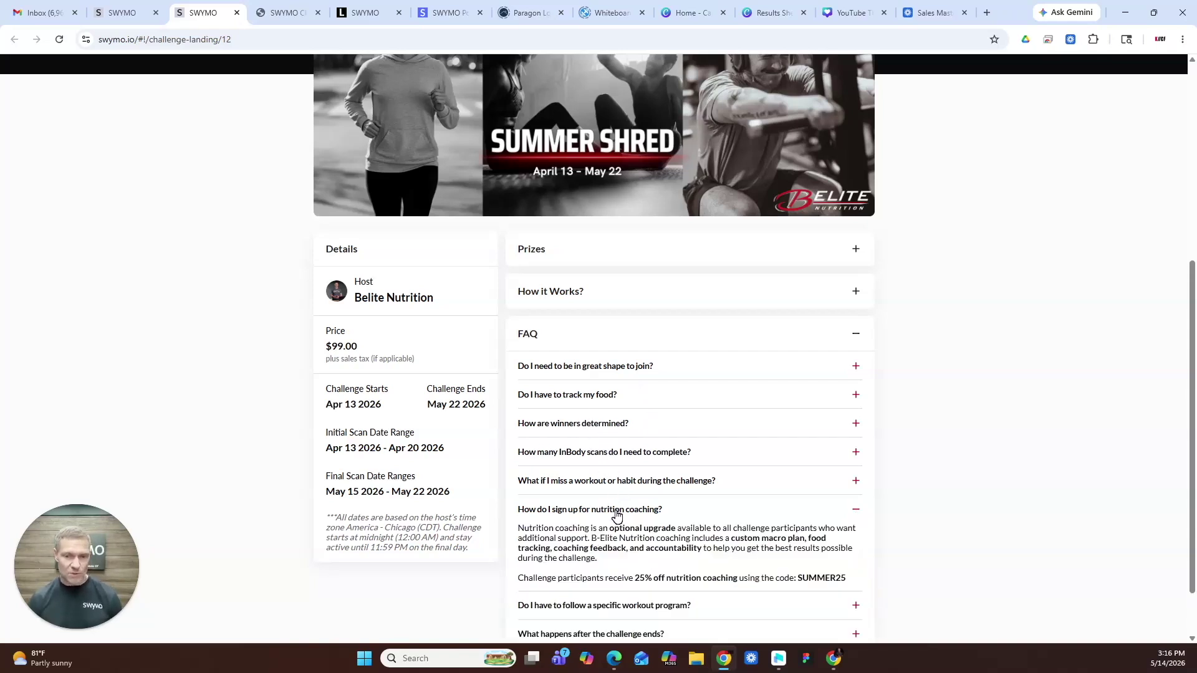
{"action": "scroll", "coordinate": [634, 516], "scroll_direction": "down", "scroll_amount": 2}
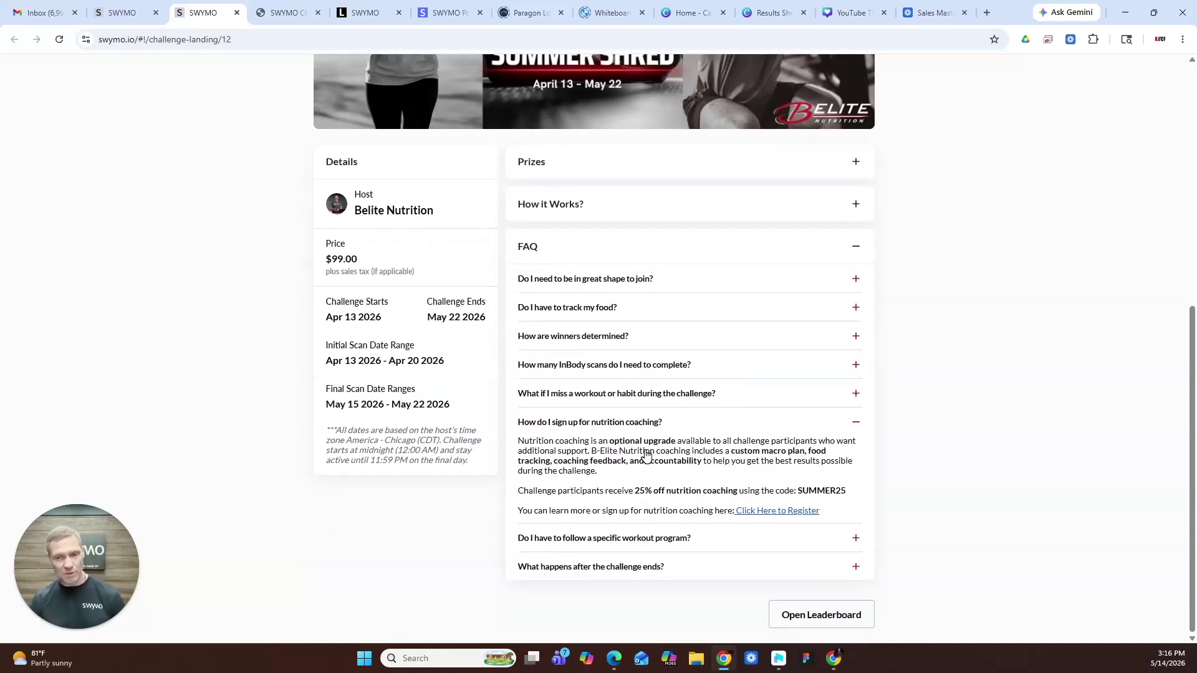
{"action": "left_click", "coordinate": [782, 512]}
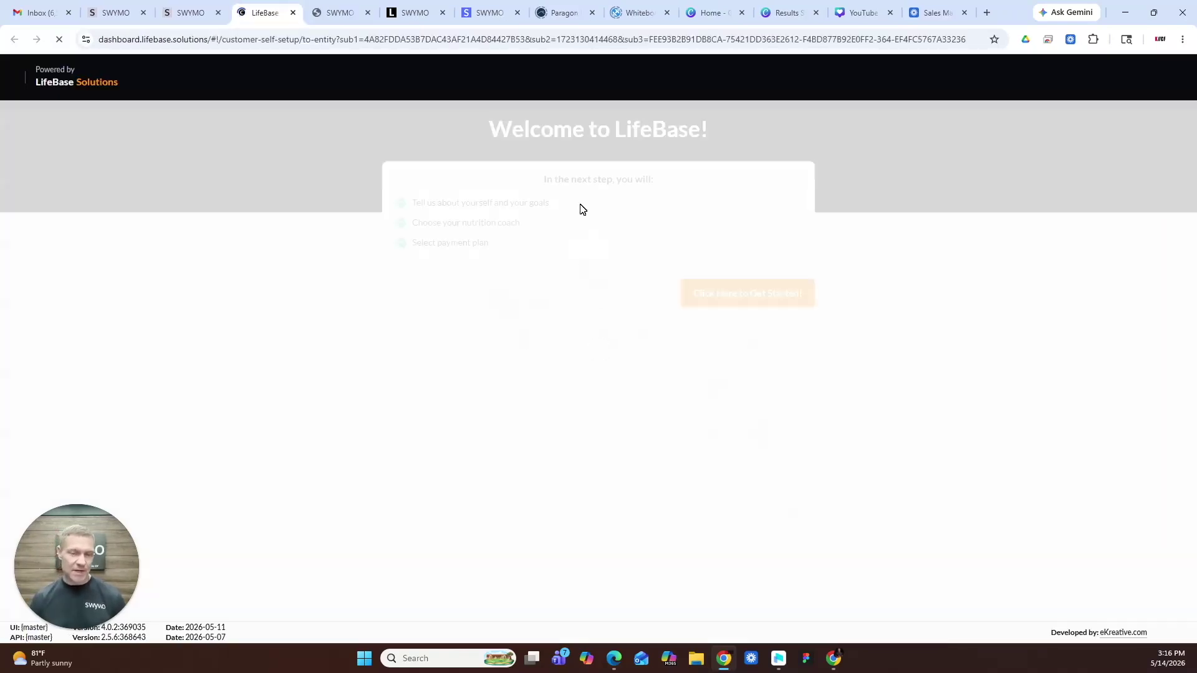
{"action": "left_click", "coordinate": [293, 12]}
Look over the top of the Summer Shred 2026 landing page and return to its challenge profile
{"action": "scroll", "coordinate": [710, 399], "scroll_direction": "up", "scroll_amount": 4}
{"action": "scroll", "coordinate": [698, 405], "scroll_direction": "up", "scroll_amount": 3}
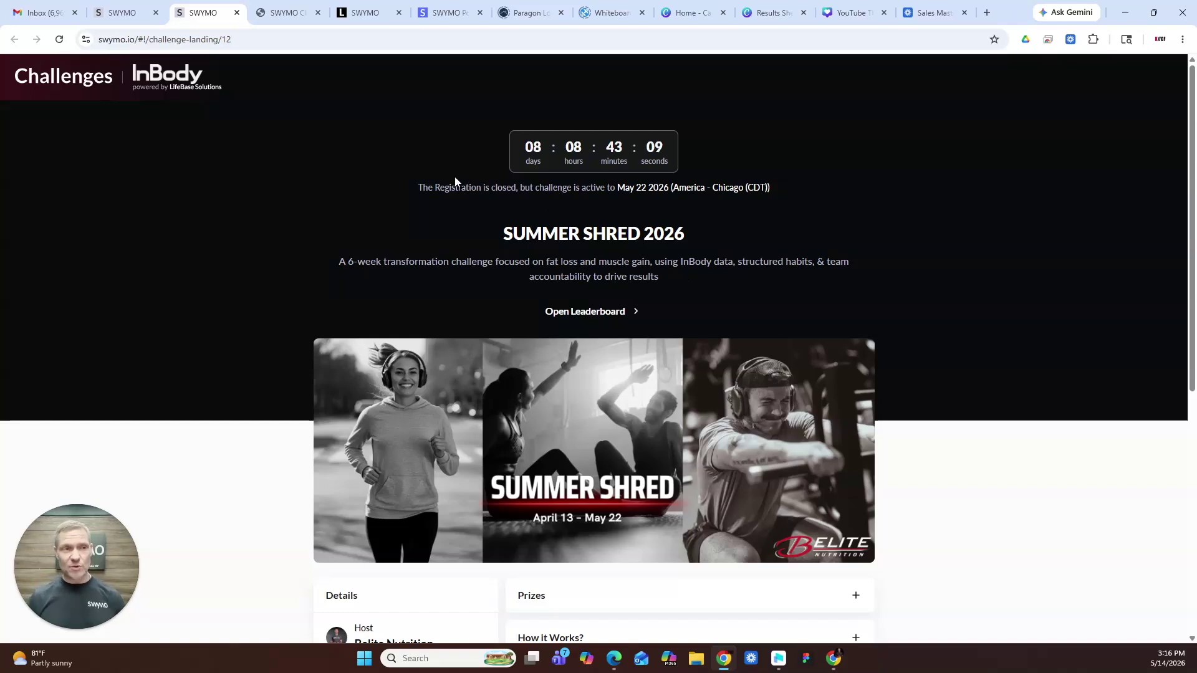
{"action": "left_click", "coordinate": [117, 17]}
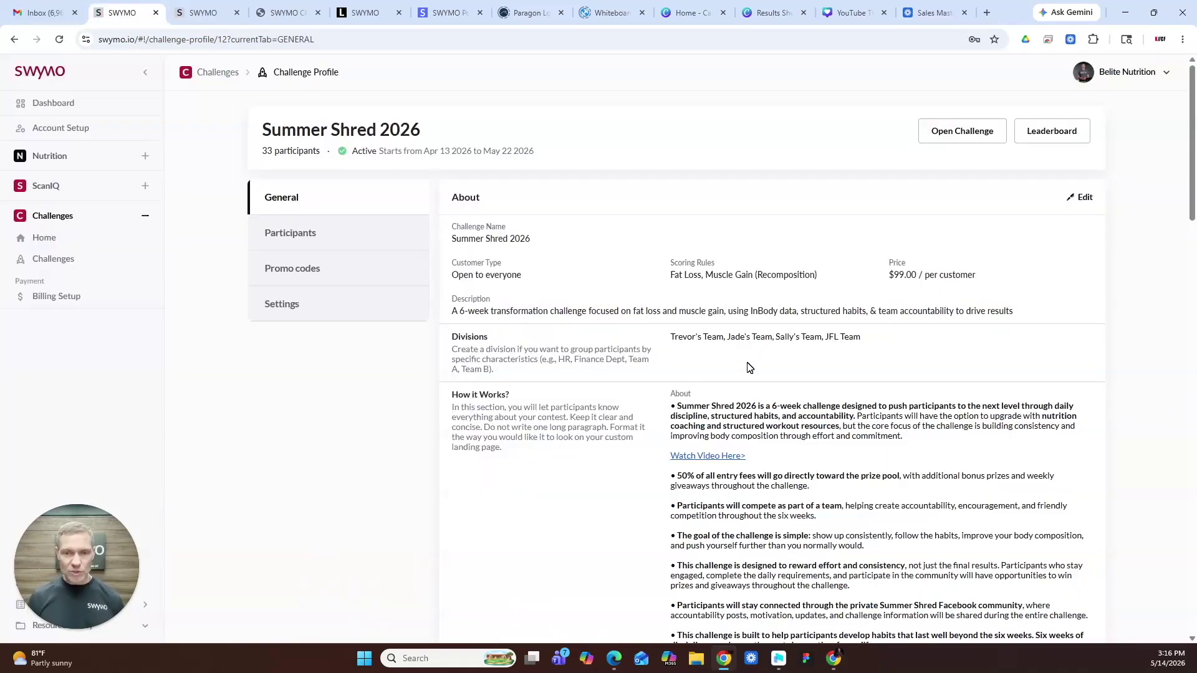